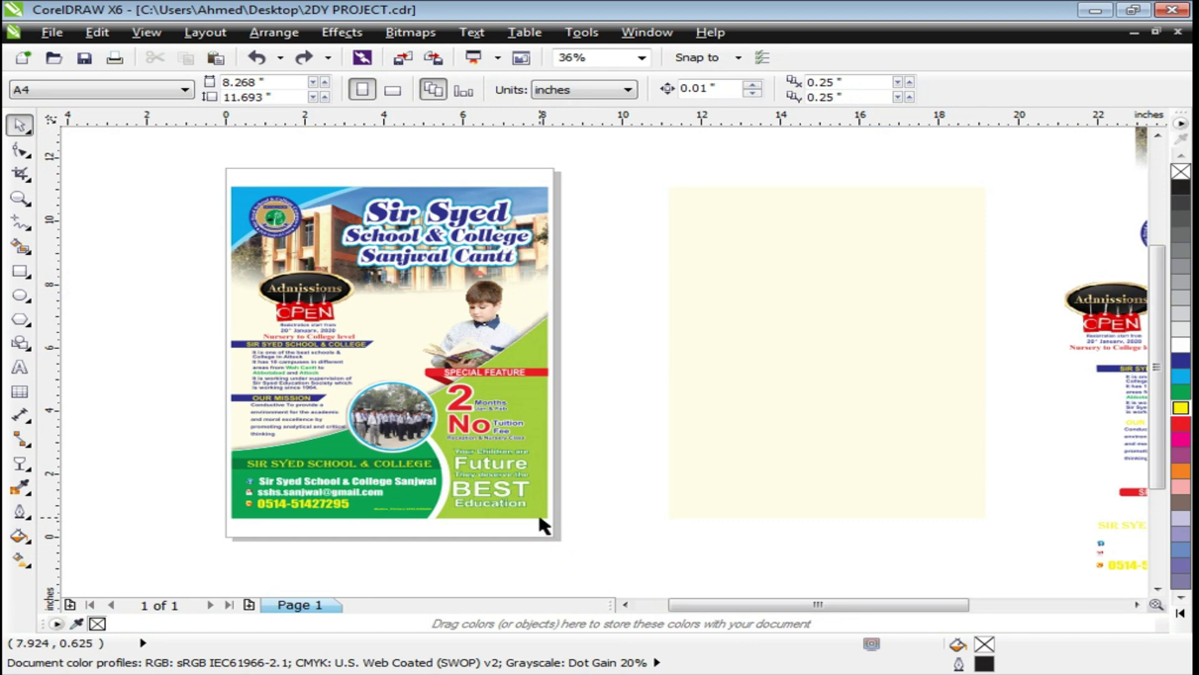
Step: Examine the finished flyer and the separate elements laid out beside the page
left_click(540, 518)
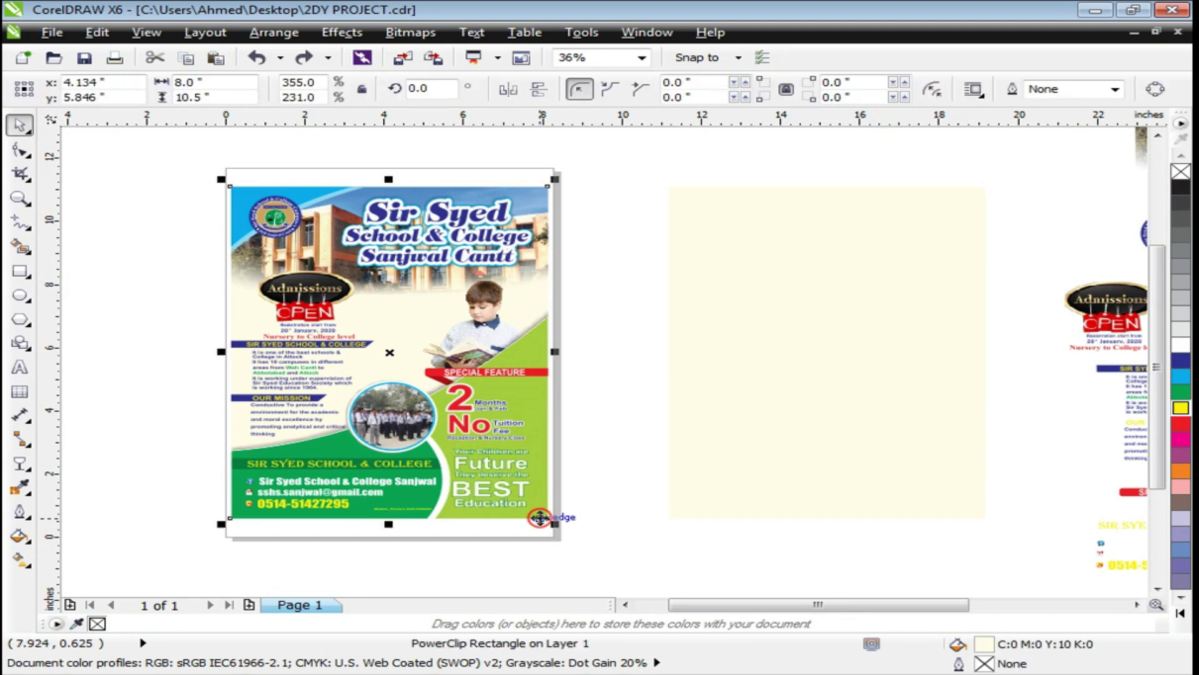
key("shift+F4")
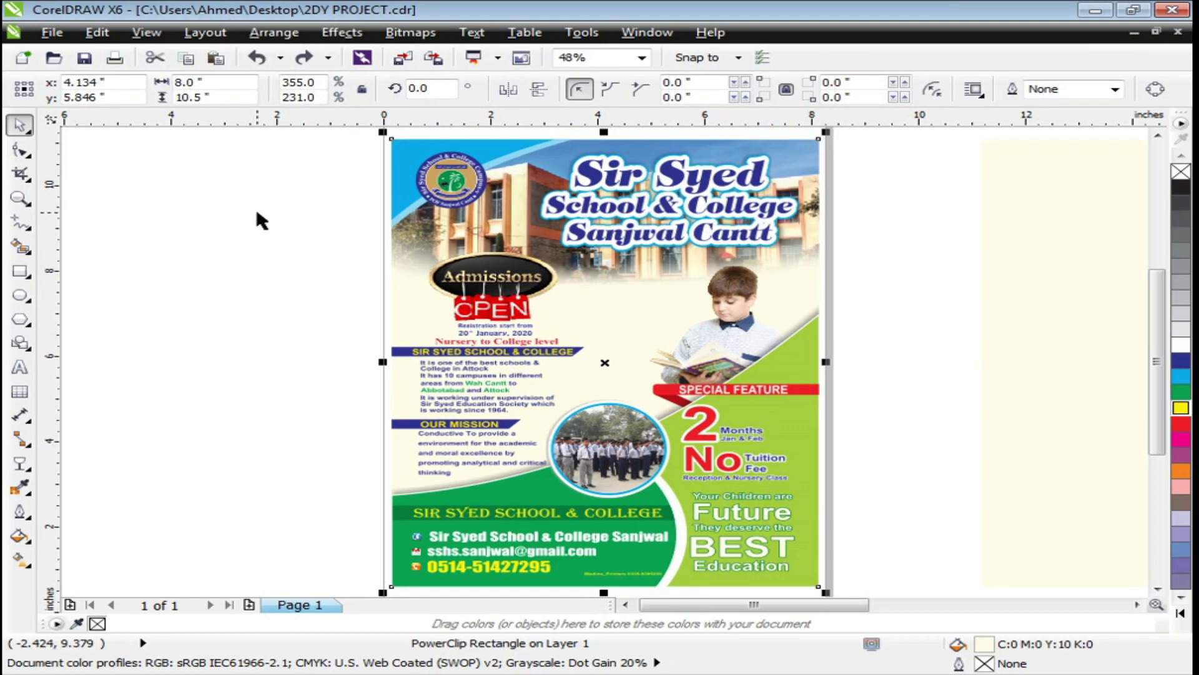
left_click(257, 213)
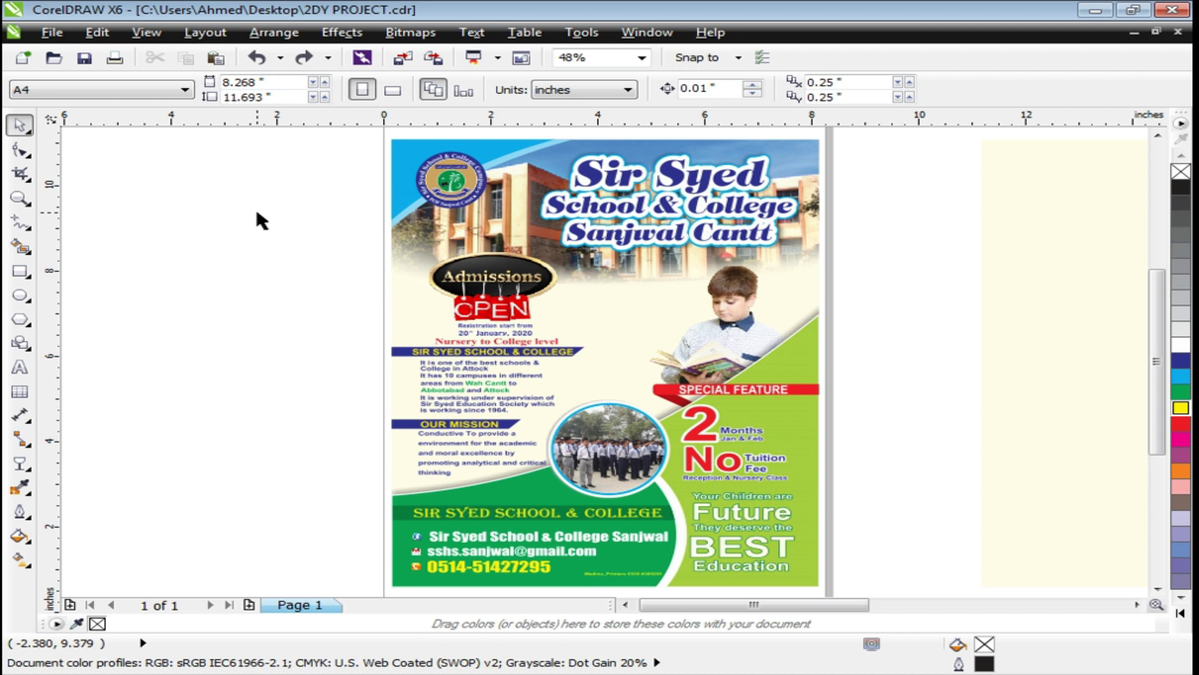
scroll(253, 221, "down", 2)
left_click(254, 219)
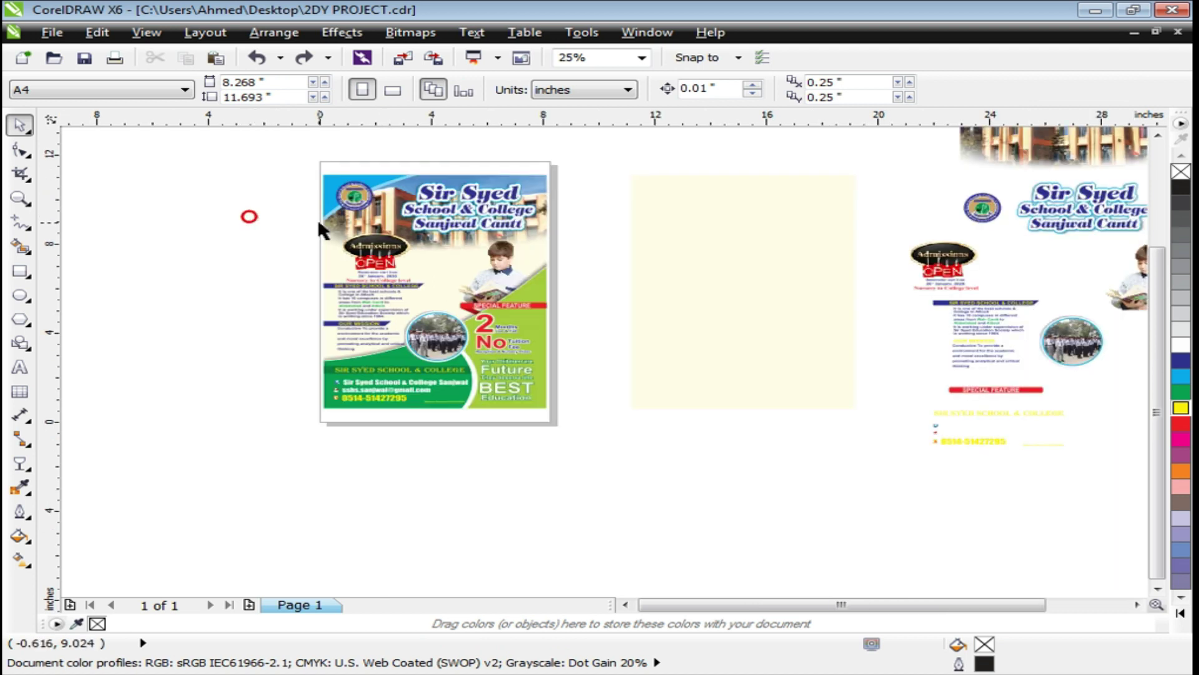
left_click(669, 260)
left_click(576, 357)
key("z")
left_click_drag(279, 148, 1062, 432)
key("F4")
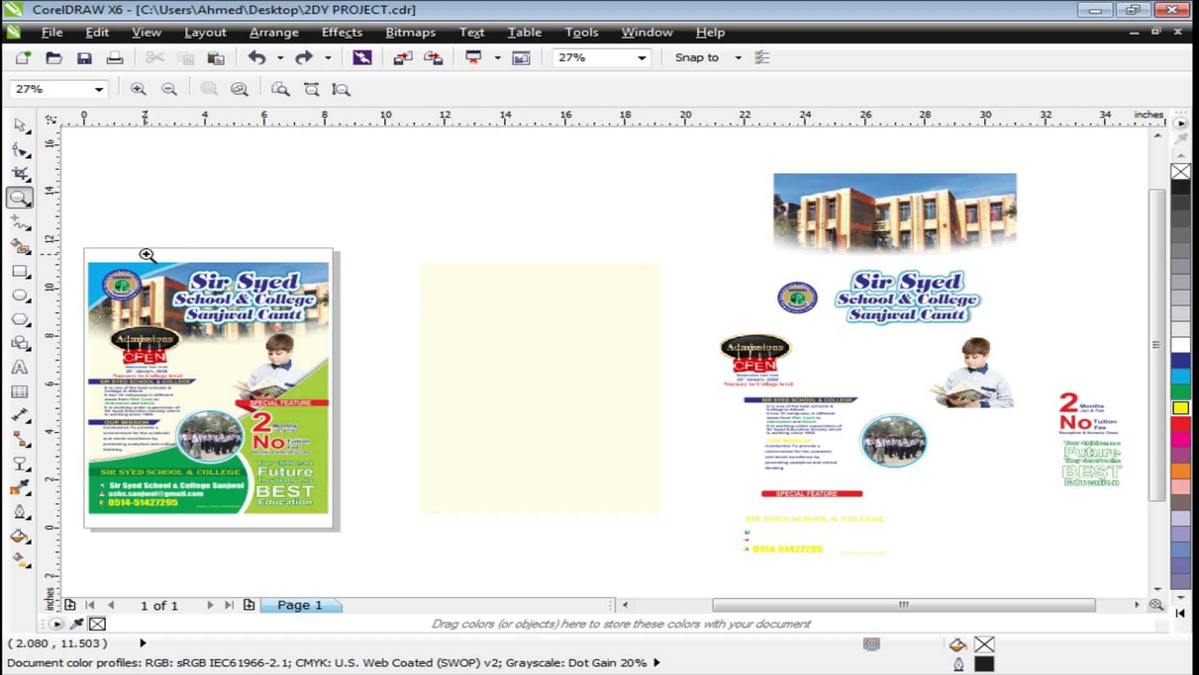
left_click_drag(83, 229, 945, 531)
key("space")
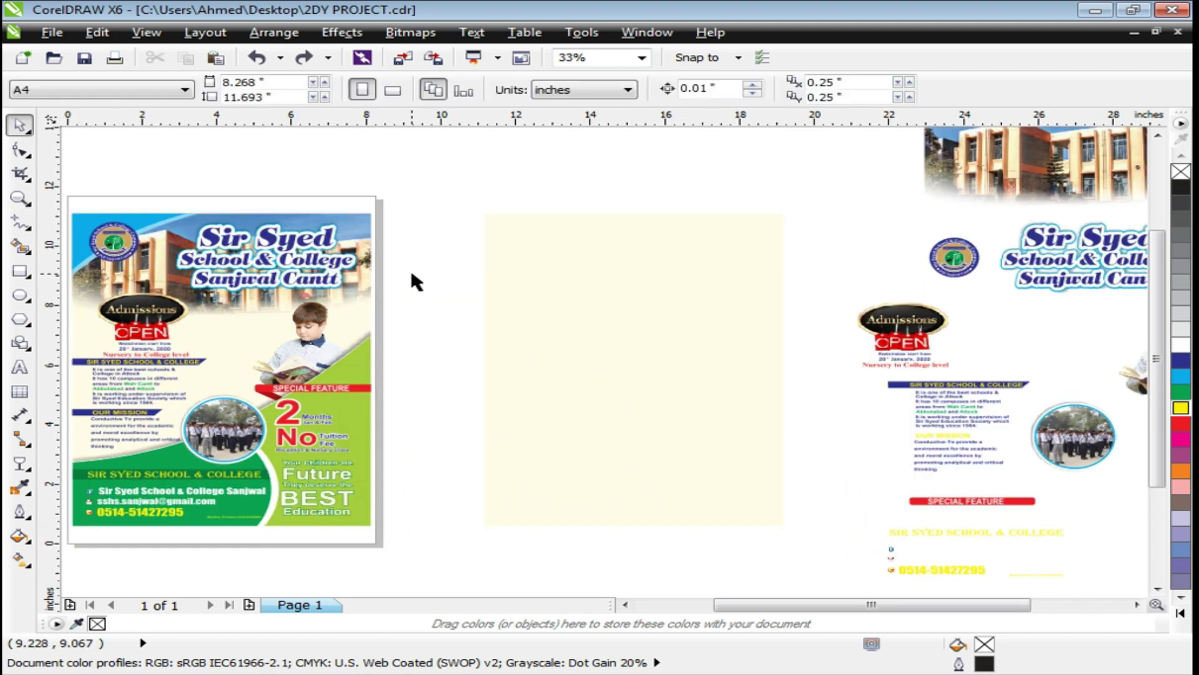
Step: Move the blank cream background rectangle closer to the finished flyer page
left_click(519, 276)
left_click_drag(651, 304, 586, 303)
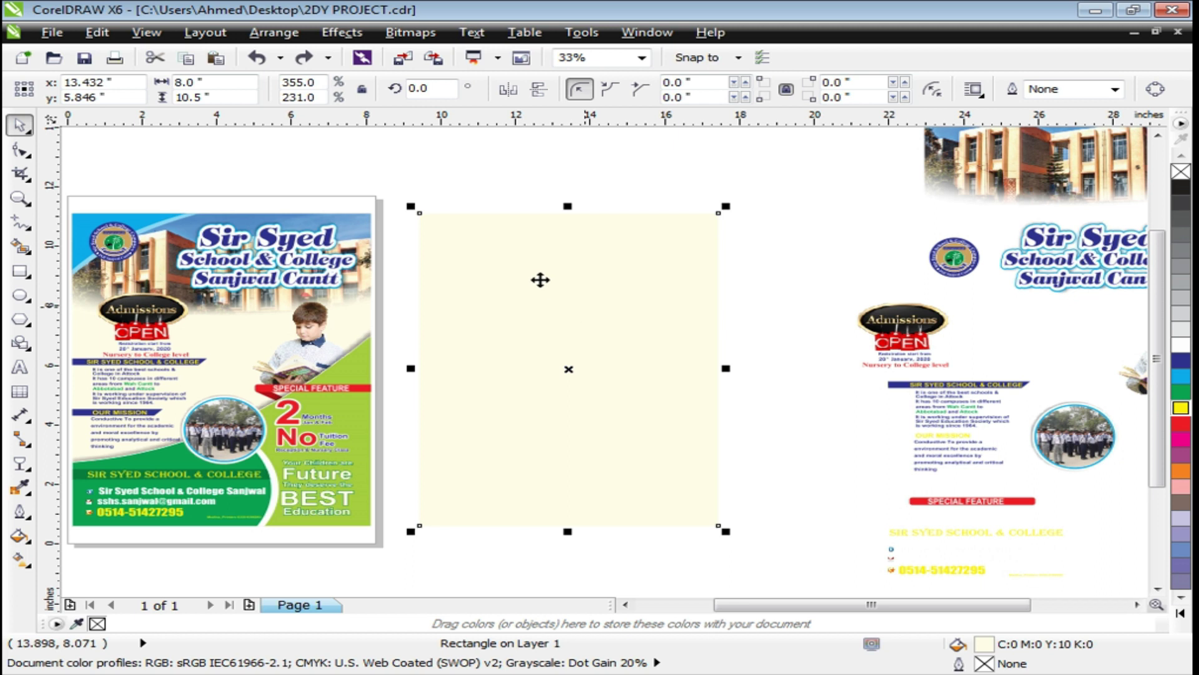
left_click(479, 177)
left_click(476, 268)
mouse_move(476, 268)
left_mouse_down()
mouse_move(581, 287)
mouse_move(479, 271)
left_mouse_up()
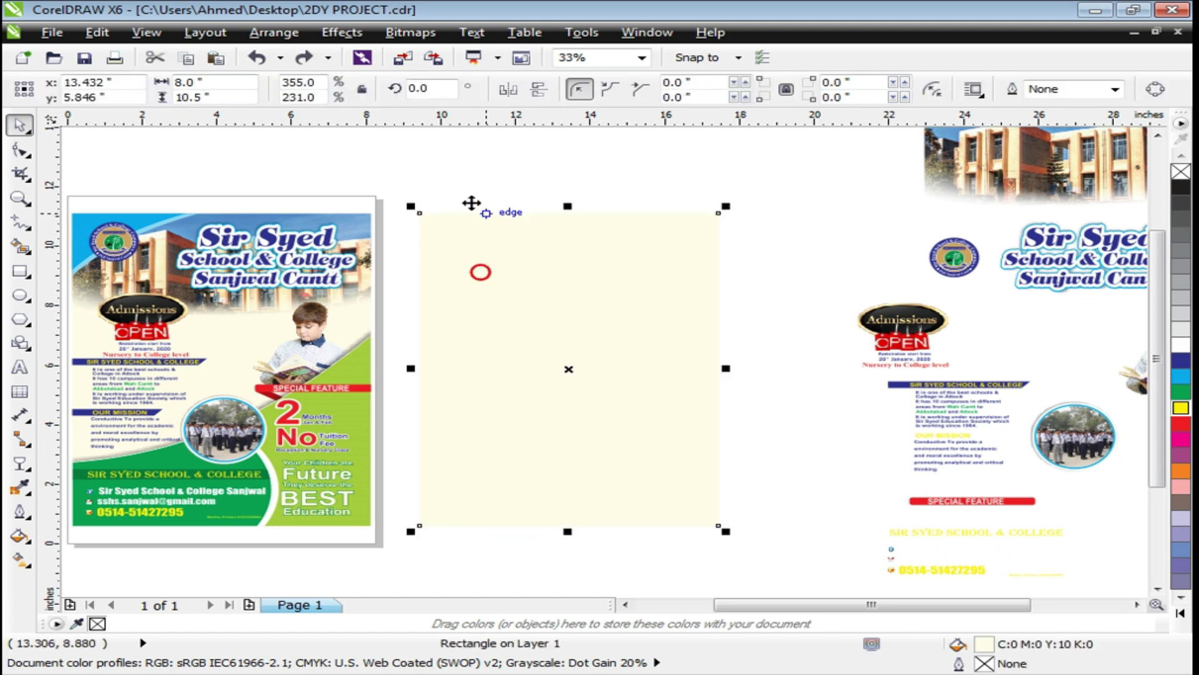
left_click(454, 168)
left_click(509, 306)
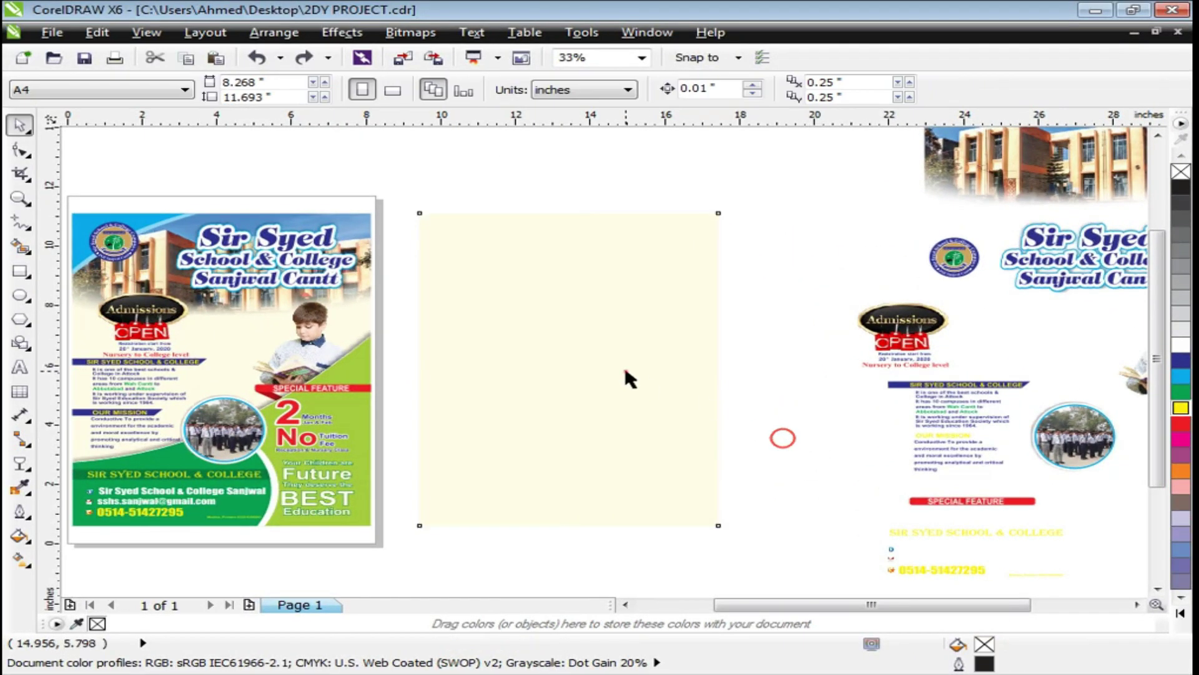
left_click(625, 366)
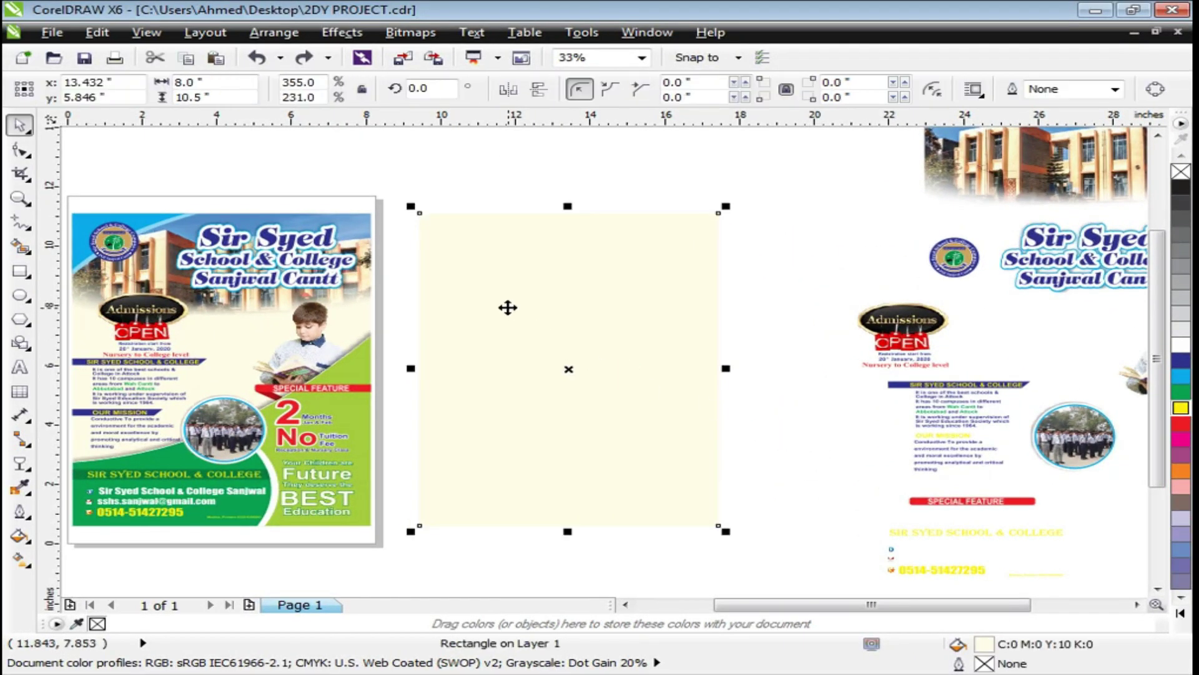
Step: Move the school building photo onto the upper part of the cream rectangle
scroll(509, 308, "down", 1)
key("z")
left_click_drag(222, 177, 982, 450)
key("space")
left_click(639, 206)
left_click(837, 240)
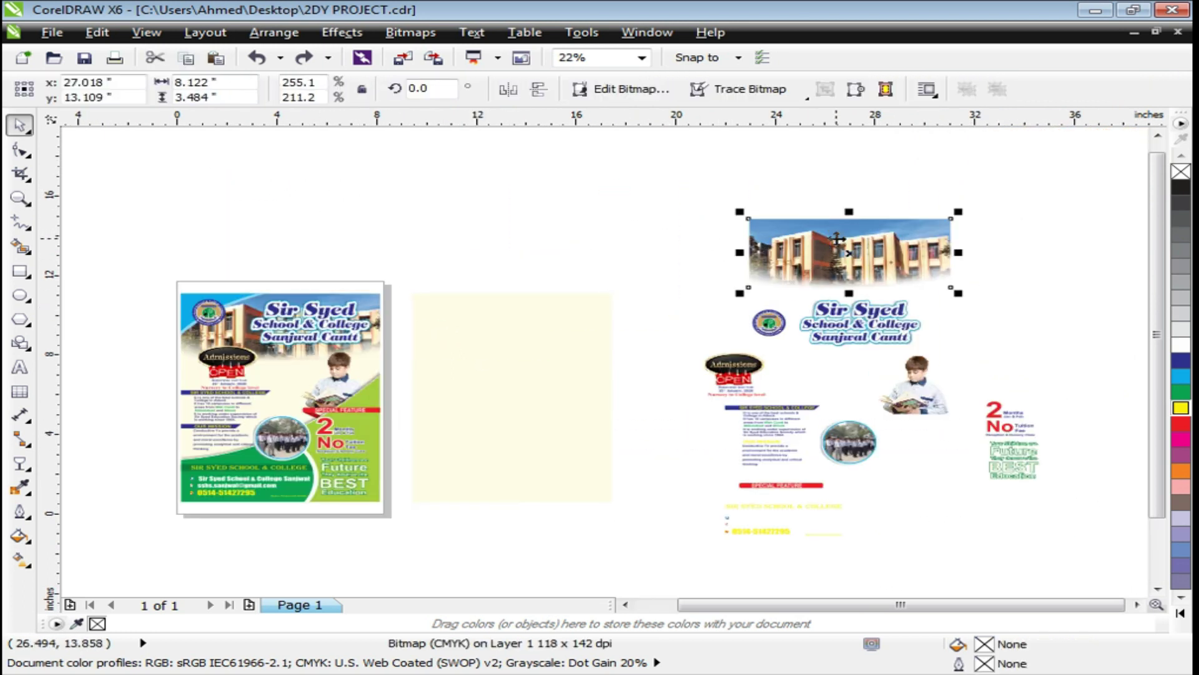
left_click_drag(833, 239, 500, 313)
key("z")
left_click_drag(320, 258, 734, 435)
key("space")
Step: Fine-tune the building photo's position at the rectangle's upper edge and centre it horizontally on the cream rectangle
left_click_drag(583, 303, 573, 298)
key("z")
left_click_drag(241, 187, 904, 454)
key("space")
left_click_drag(467, 309, 469, 292)
key("ctrl+z")
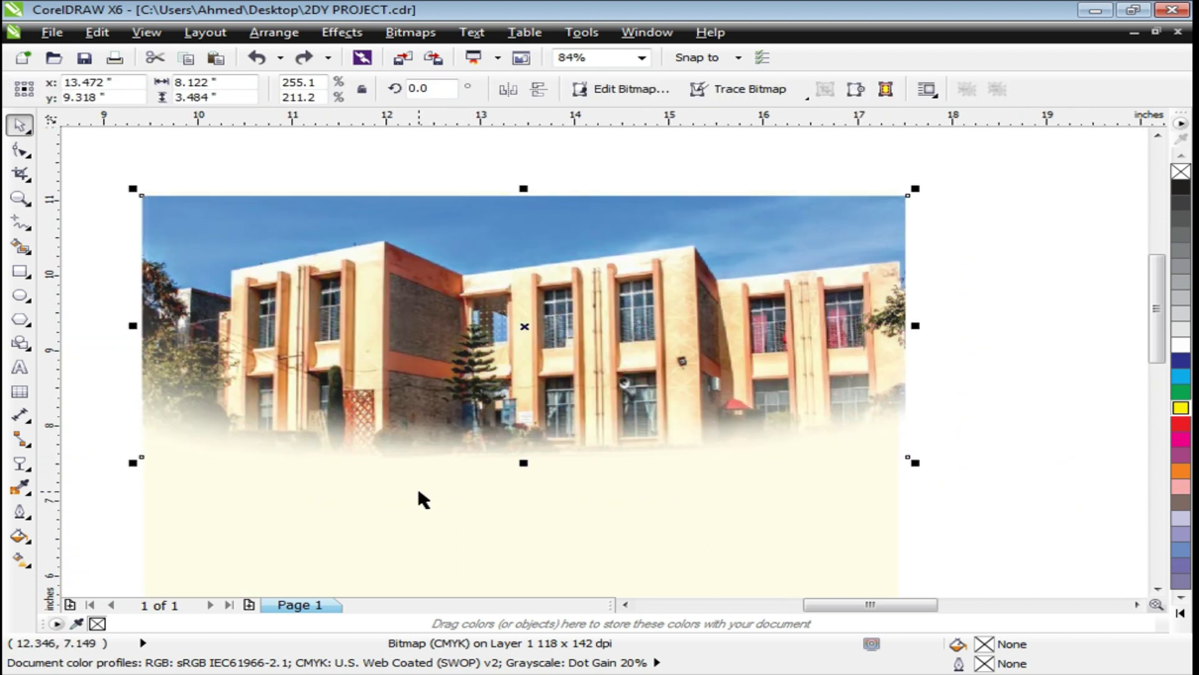
left_click(434, 530, "shift")
key("c")
left_click(308, 171)
left_click(322, 243)
right_click(322, 241)
left_click(256, 154)
Step: Mirror the building photo vertically
scroll(277, 145, "down", 2)
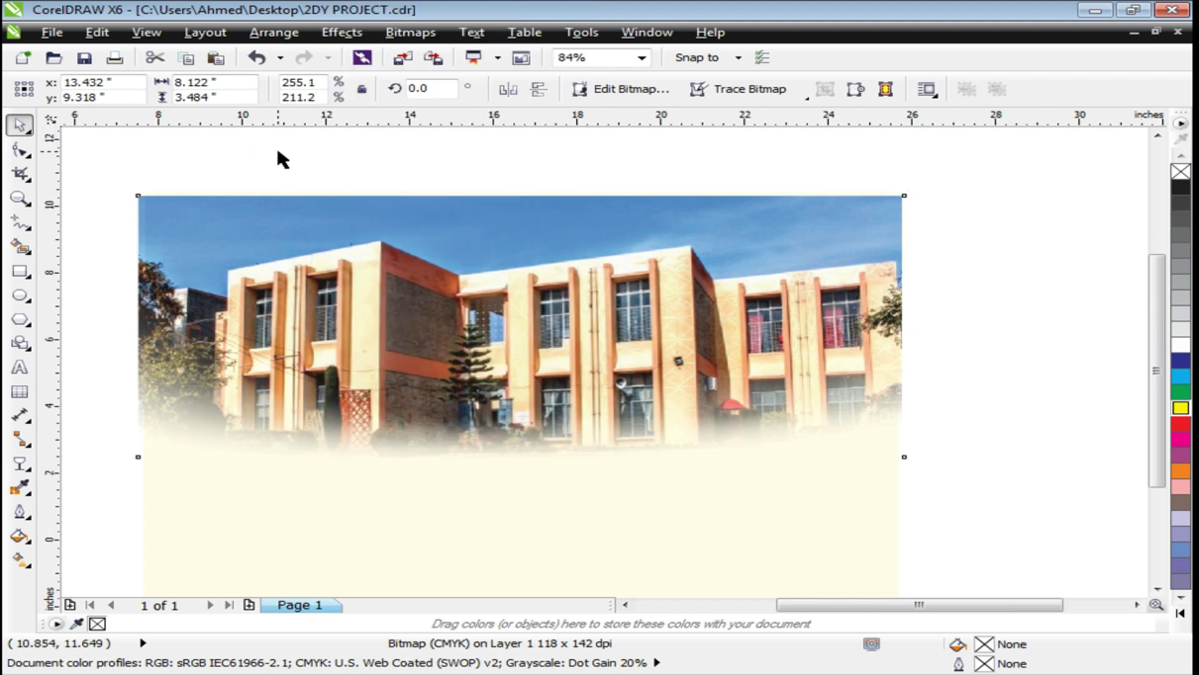
key("F2")
left_click_drag(160, 214, 699, 363)
left_click(457, 287)
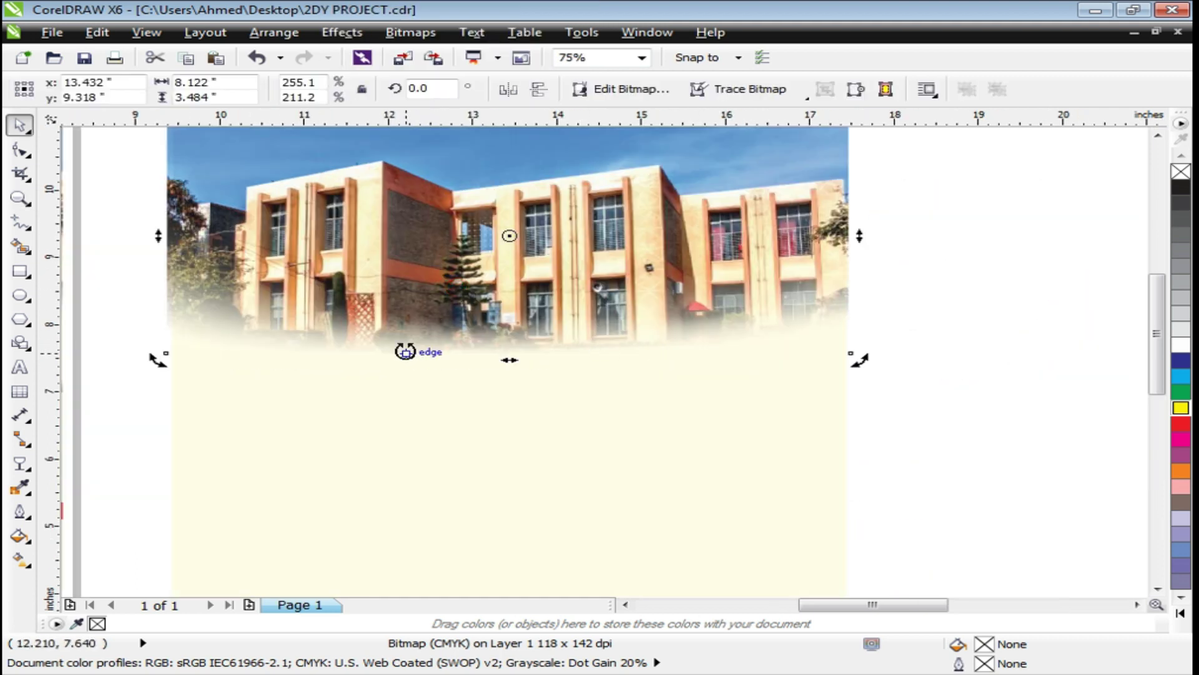
scroll(369, 311, "down", 1)
key("F2")
left_click_drag(262, 206, 768, 407)
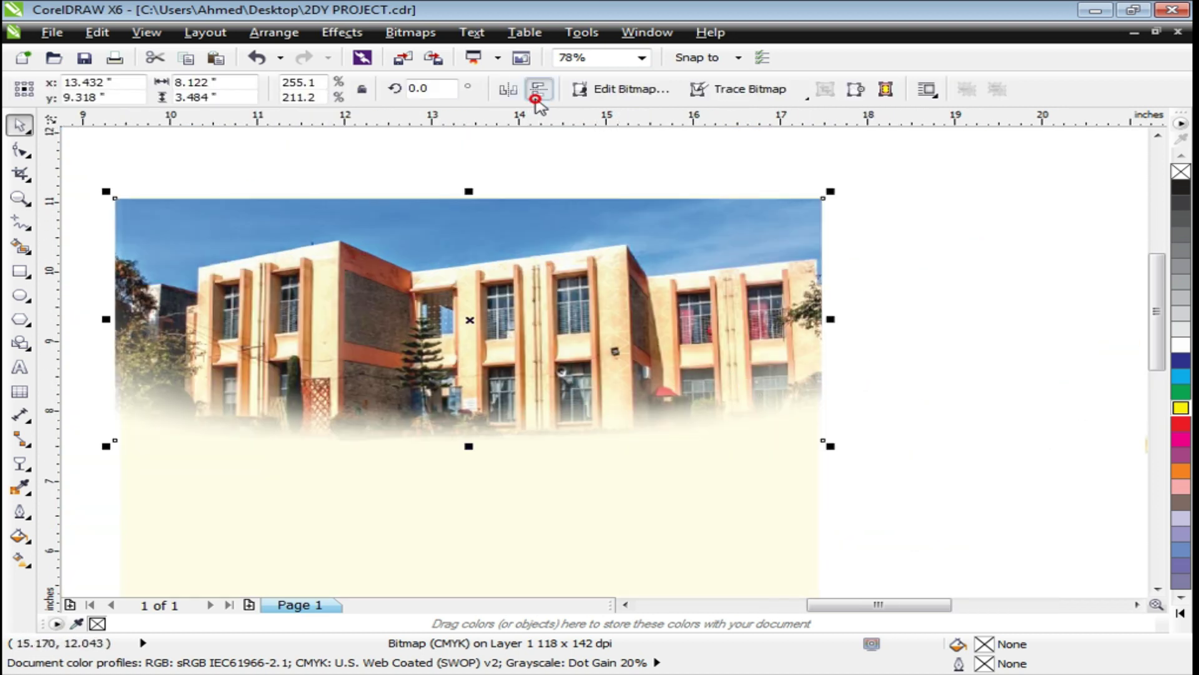
left_click(538, 91)
left_click(487, 163)
left_click(492, 377)
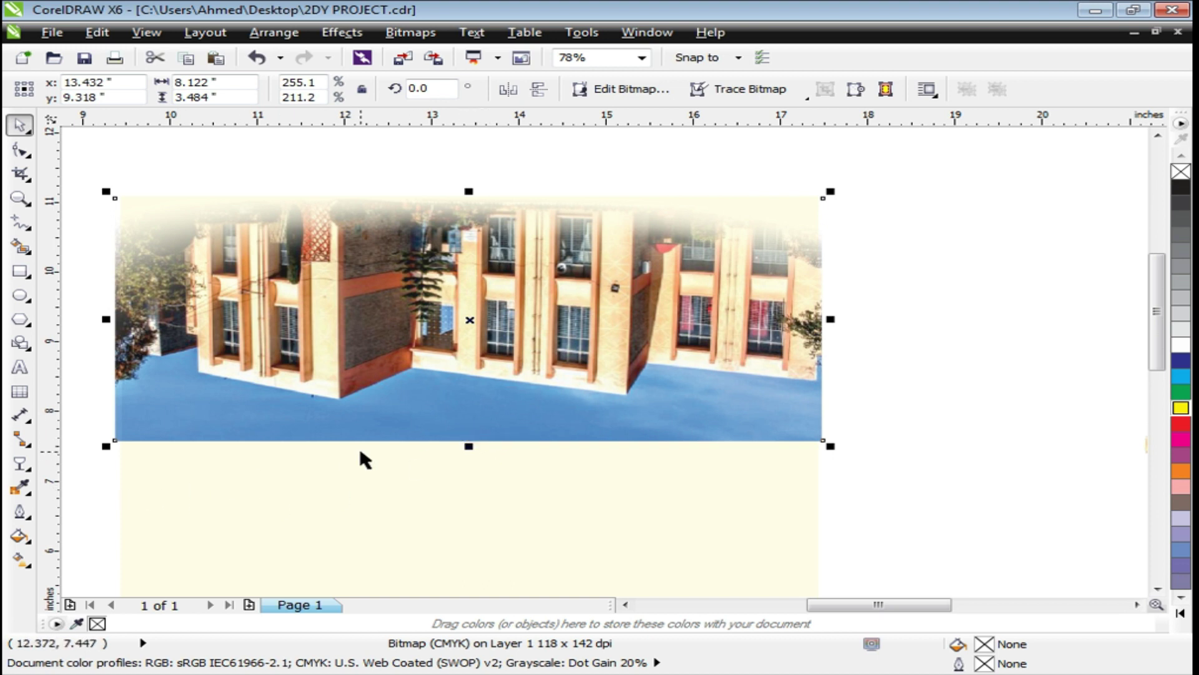
Step: Apply a linear transparency that fades out the sky edge of the flipped building photo
left_click(20, 465)
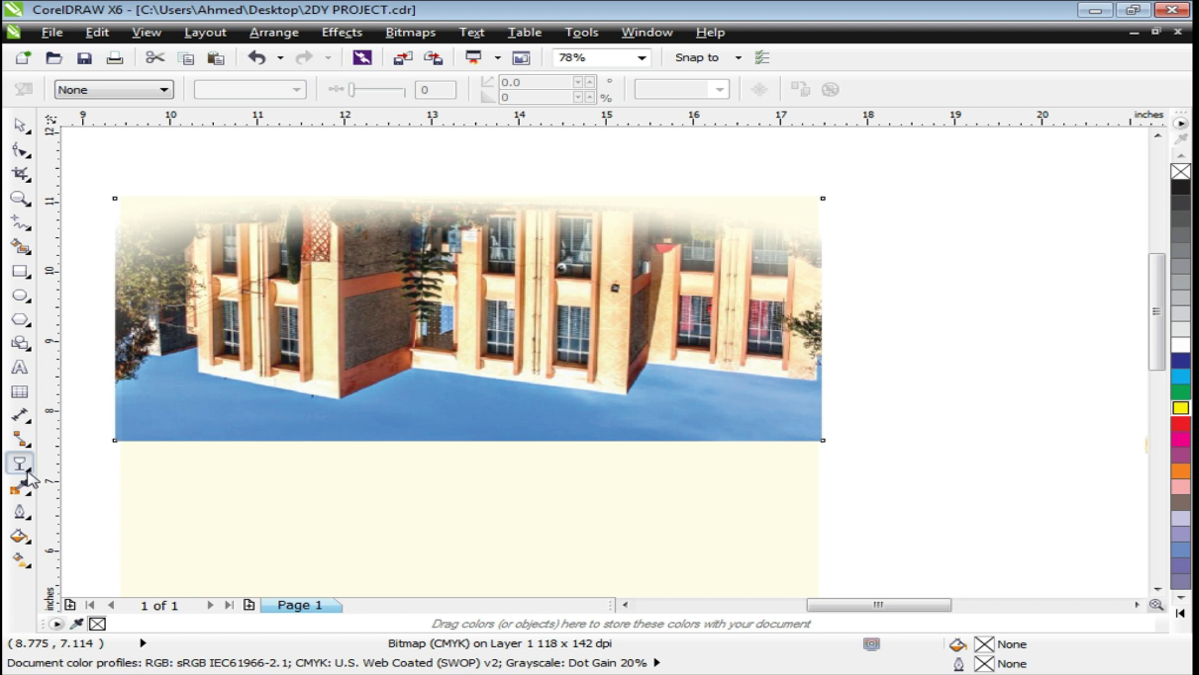
left_click_drag(460, 355, 458, 415)
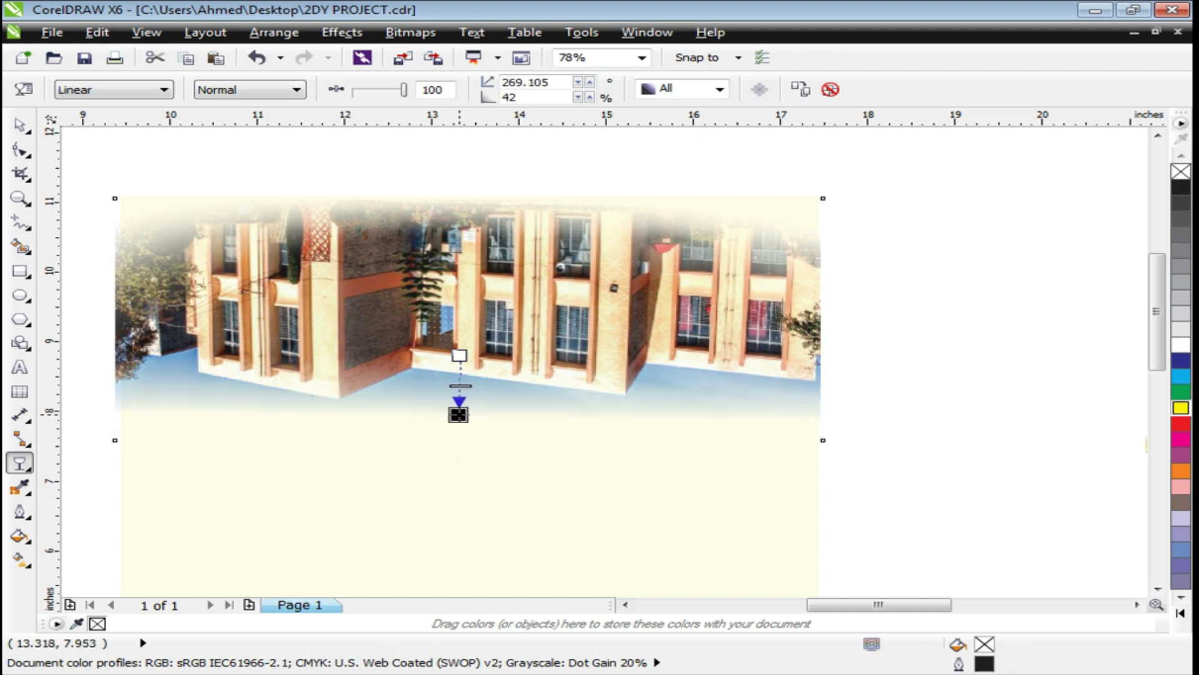
left_click_drag(459, 355, 456, 317)
left_click_drag(450, 419, 458, 400)
key("space")
scroll(512, 291, "down", 2)
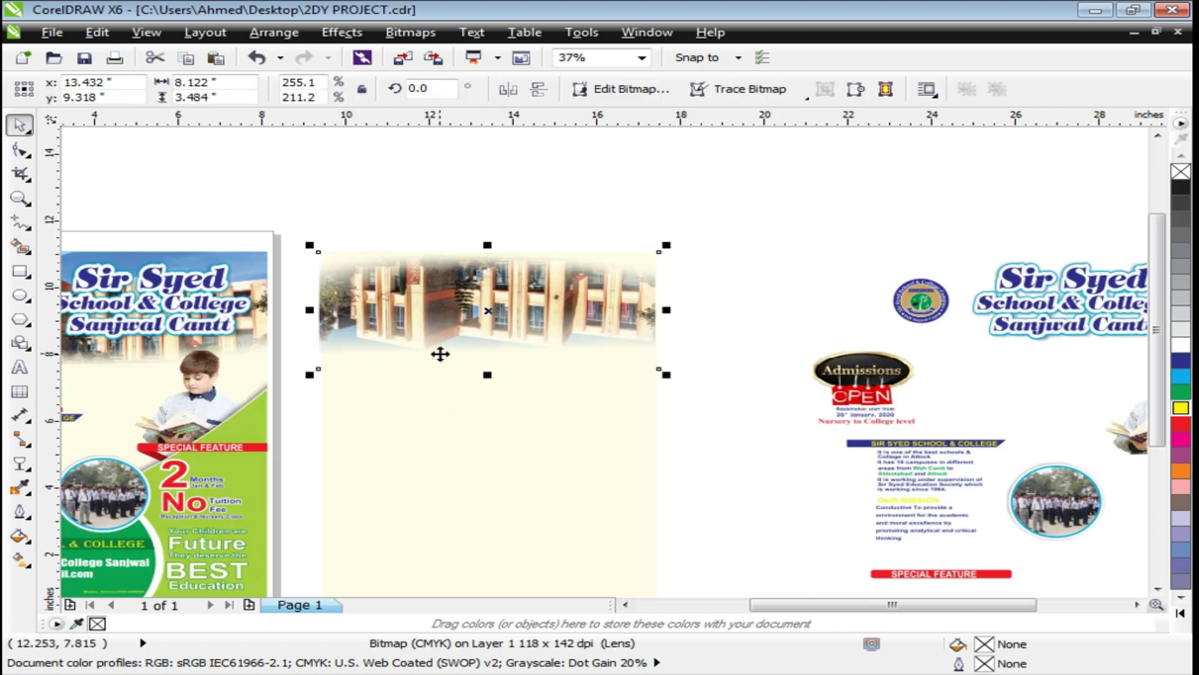
Step: Undo the transparency and the vertical mirroring of the building photo
scroll(440, 350, "up", 2)
key("ctrl+z")
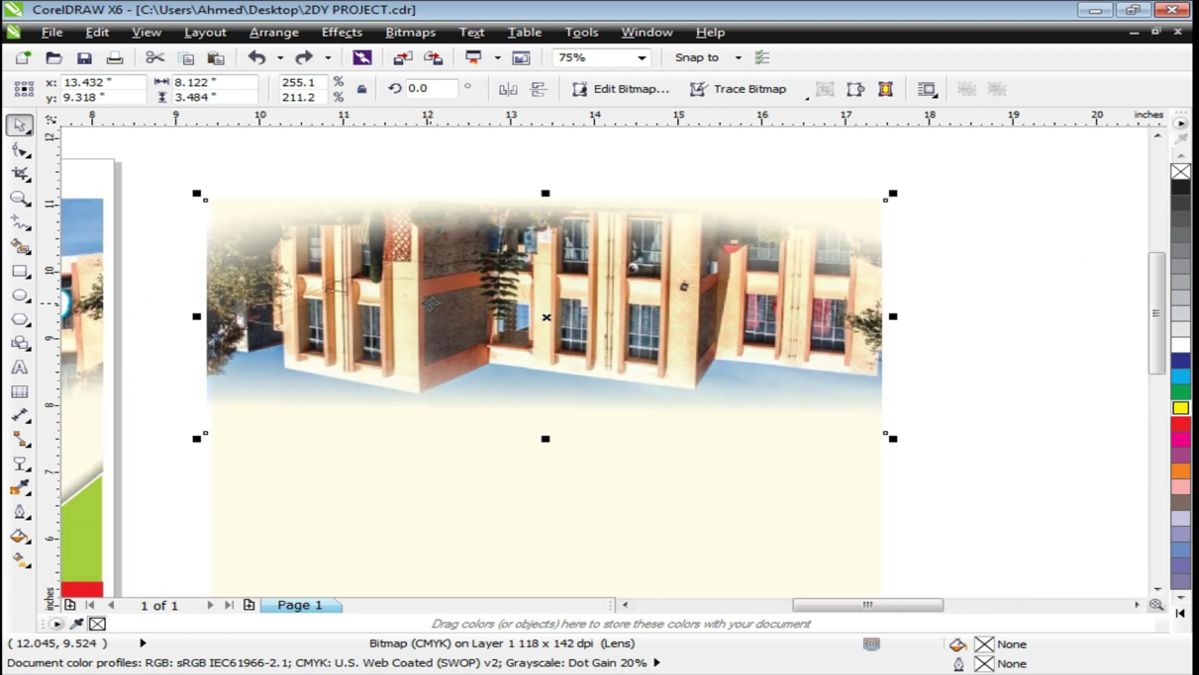
key("ctrl+z")
key("ctrl+z")
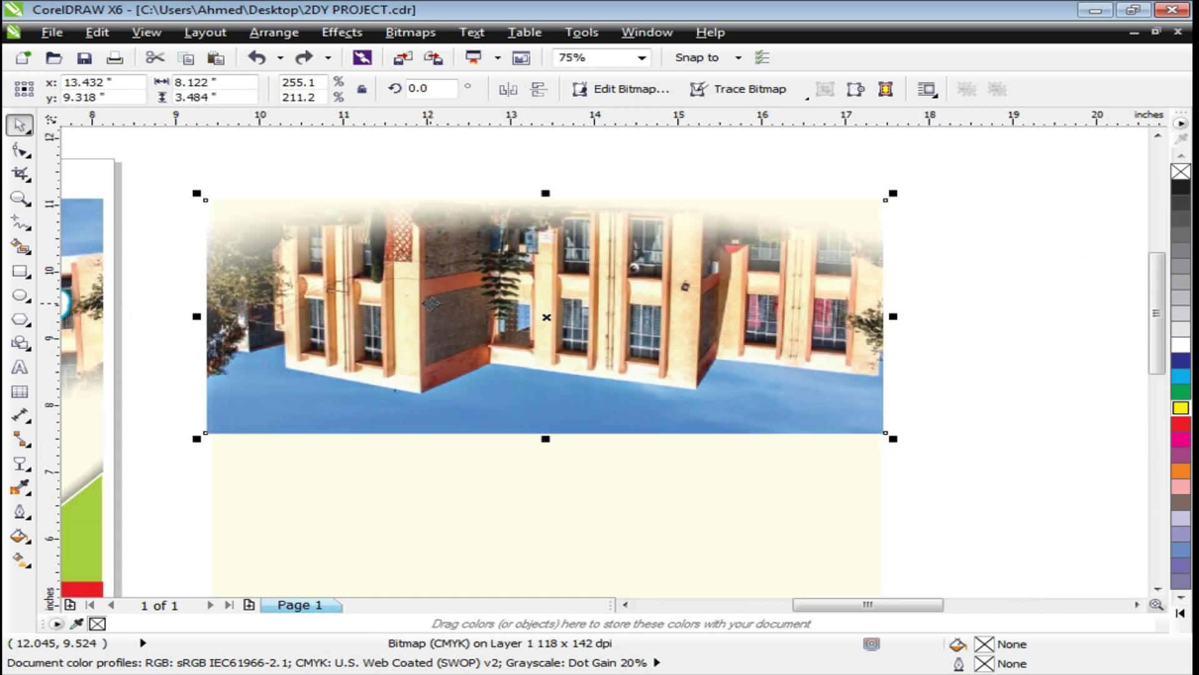
key("space")
key("space")
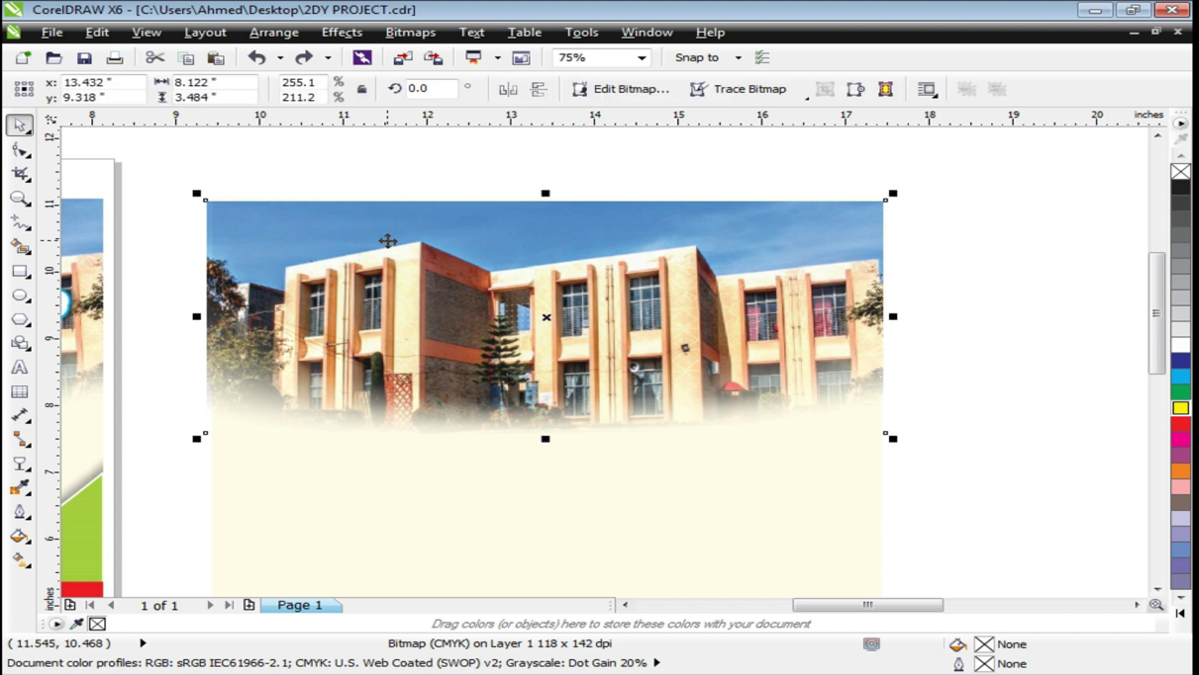
Step: Try shifting the building photo sideways over the cream rectangle, undoing each move
scroll(388, 240, "down", 1)
key("z")
left_click_drag(221, 185, 725, 392)
key("space")
left_click_drag(640, 293, 501, 286)
key("ctrl+z")
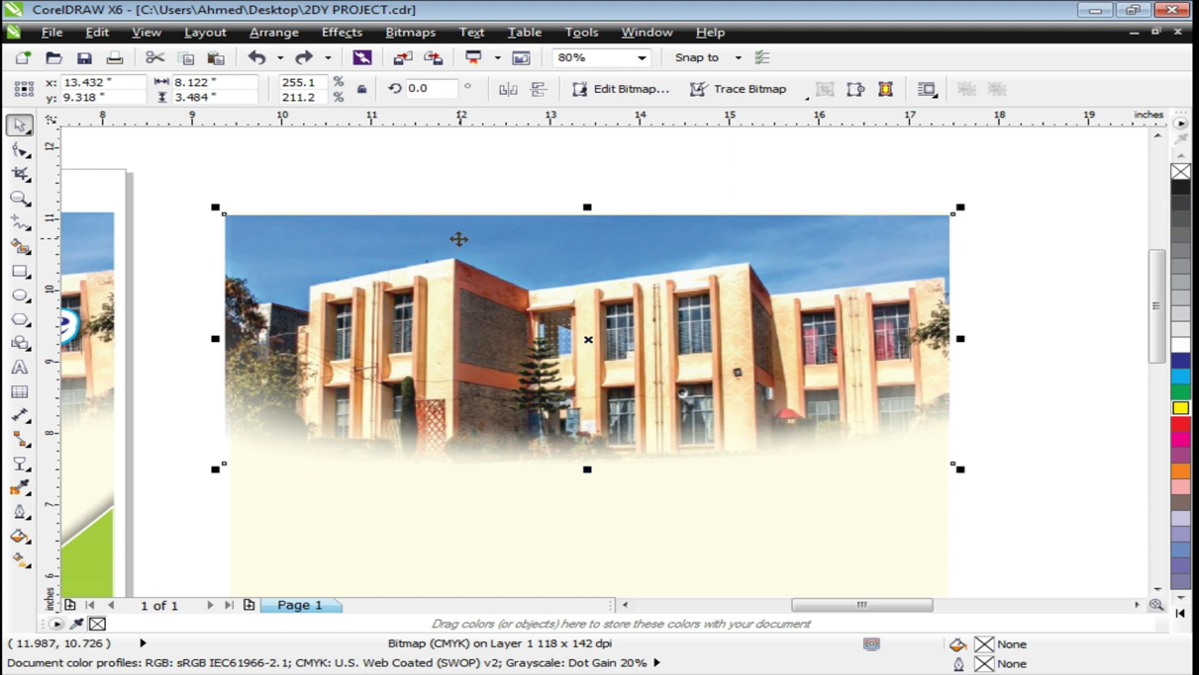
scroll(455, 214, "down", 1)
key("z")
left_click_drag(246, 188, 788, 413)
key("space")
left_click_drag(656, 307, 594, 306)
key("ctrl+z")
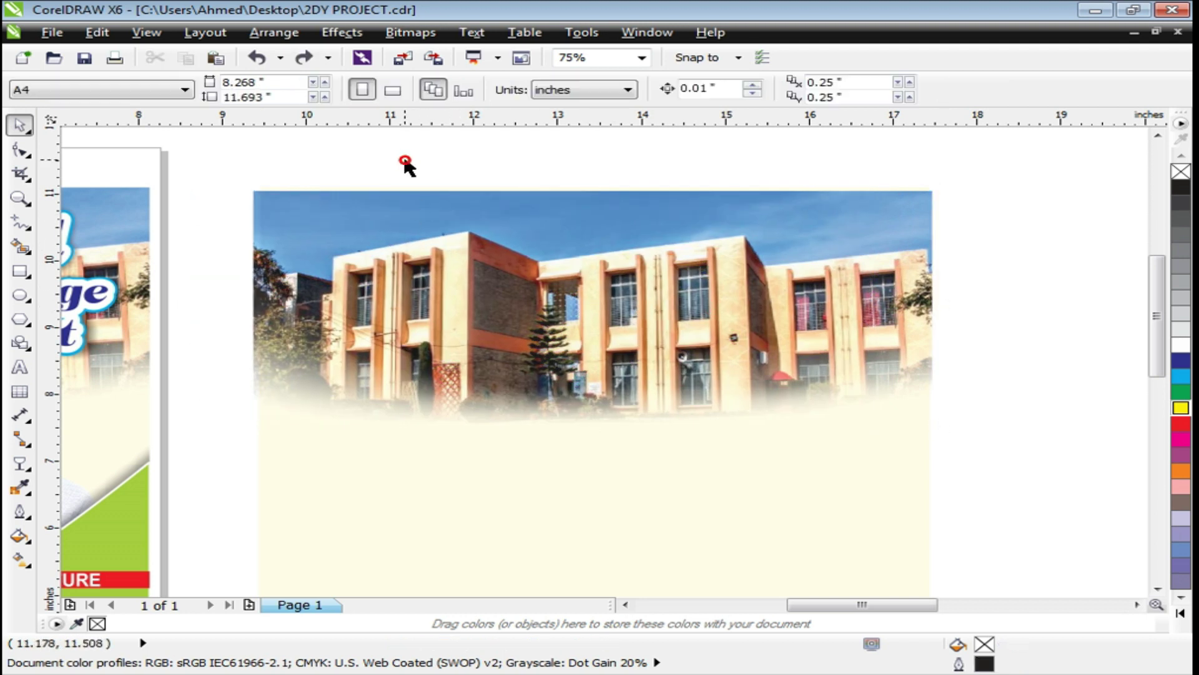
Step: PowerClip the building photo inside the cream rectangle
right_click(420, 205)
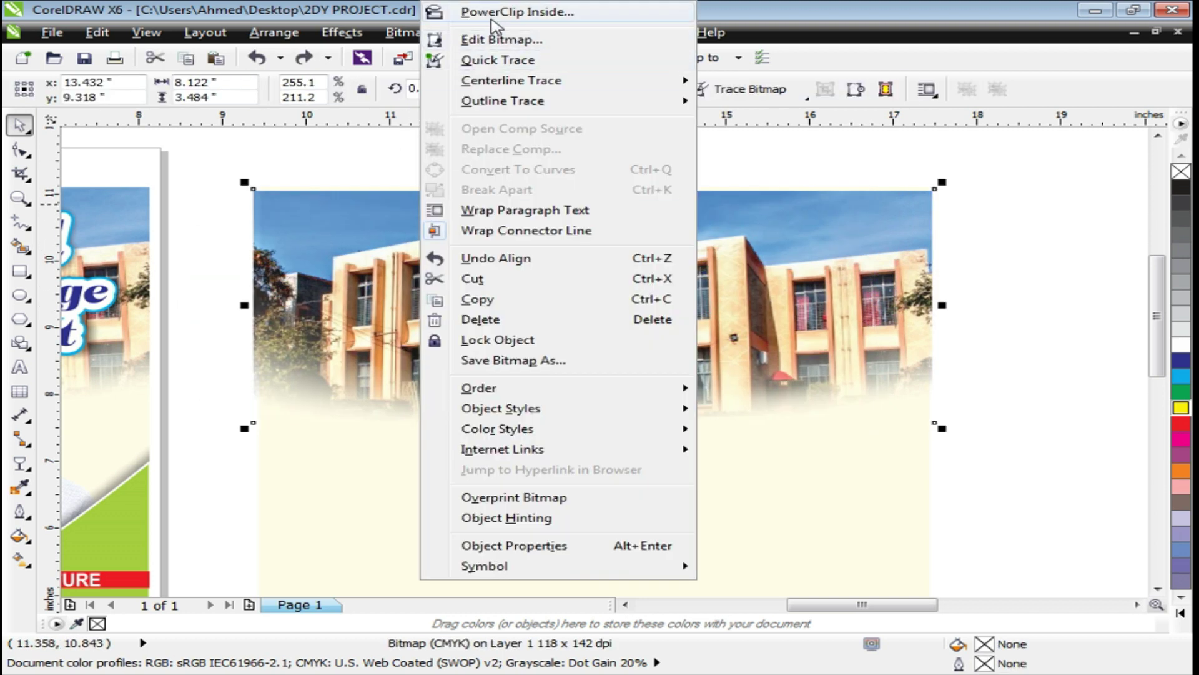
left_click(491, 14)
left_click(423, 546)
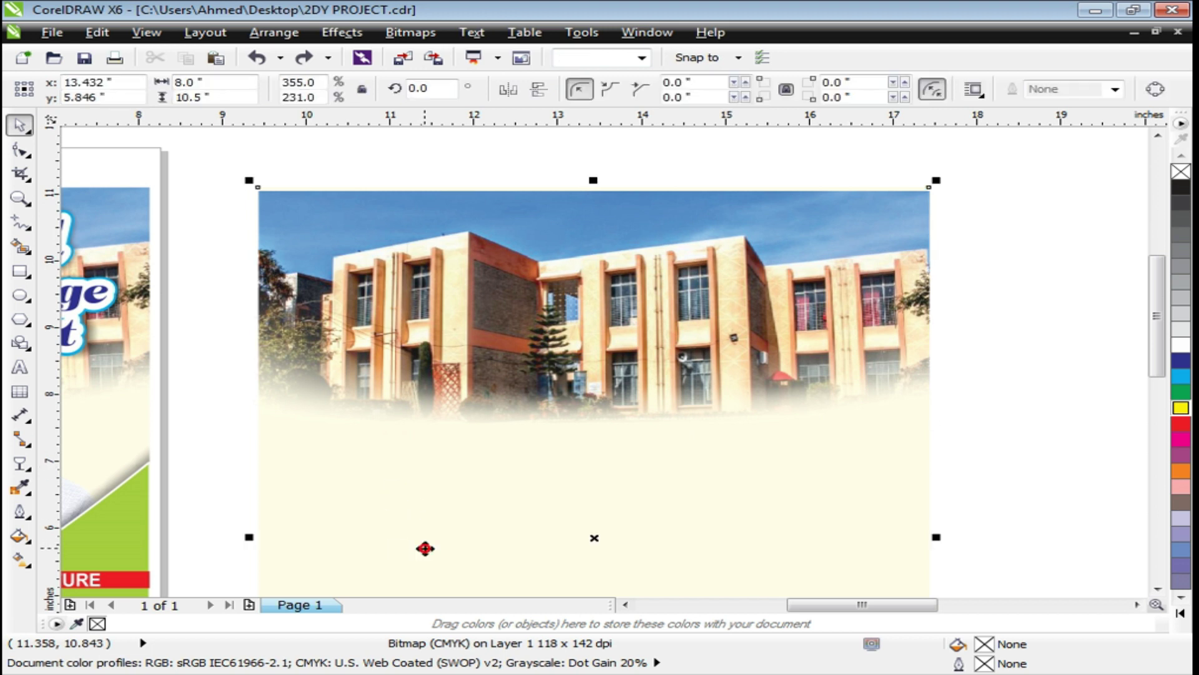
left_click(322, 147)
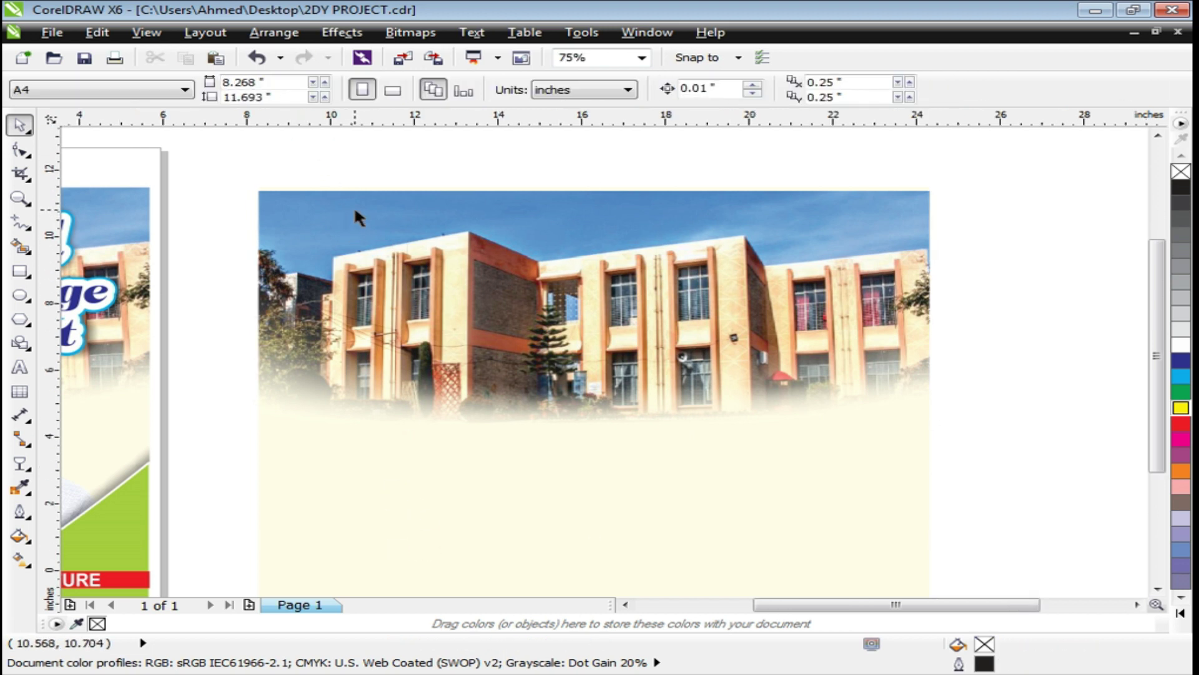
Step: Place the Sir Syed School & College title group over the building photo in the new layout
scroll(353, 209, "down", 2)
left_click(180, 228)
left_click(1012, 261)
left_click_drag(1081, 257, 509, 265)
key("F2")
left_click_drag(303, 174, 737, 340)
key("F2")
left_click_drag(279, 211, 918, 469)
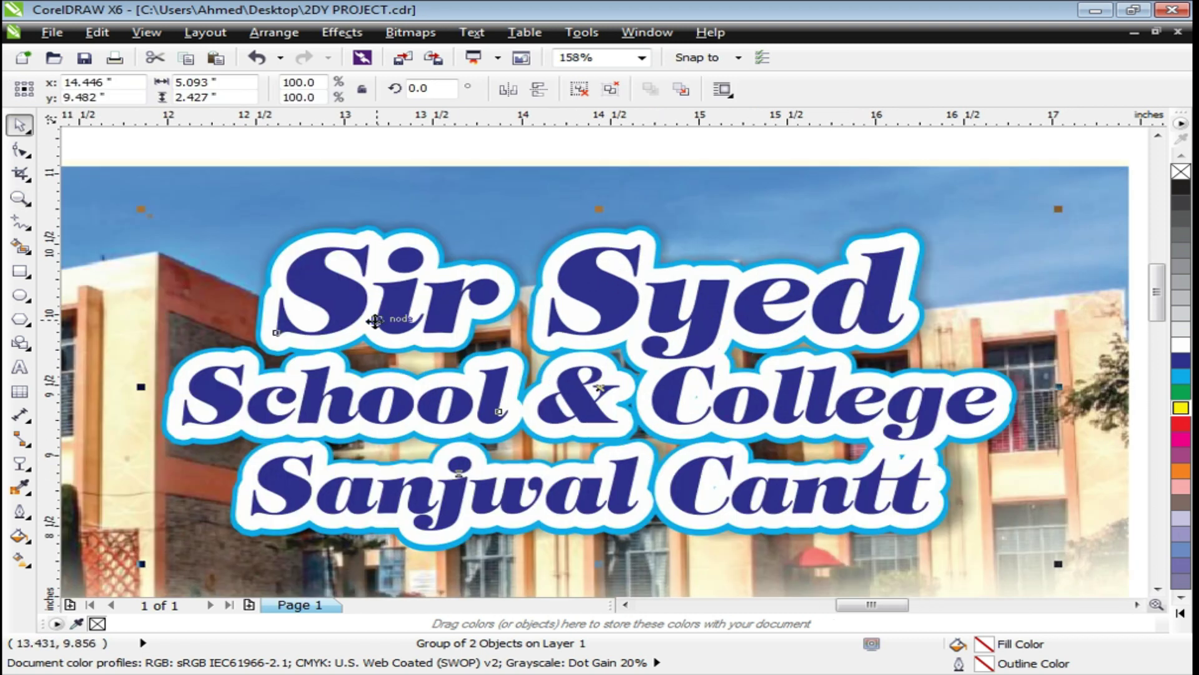
Step: Separate the title's dark blue, white-outlined lettering from its cyan backing by moving it down and to the right
scroll(182, 258, "down", 2)
left_click(252, 170)
left_click(255, 284)
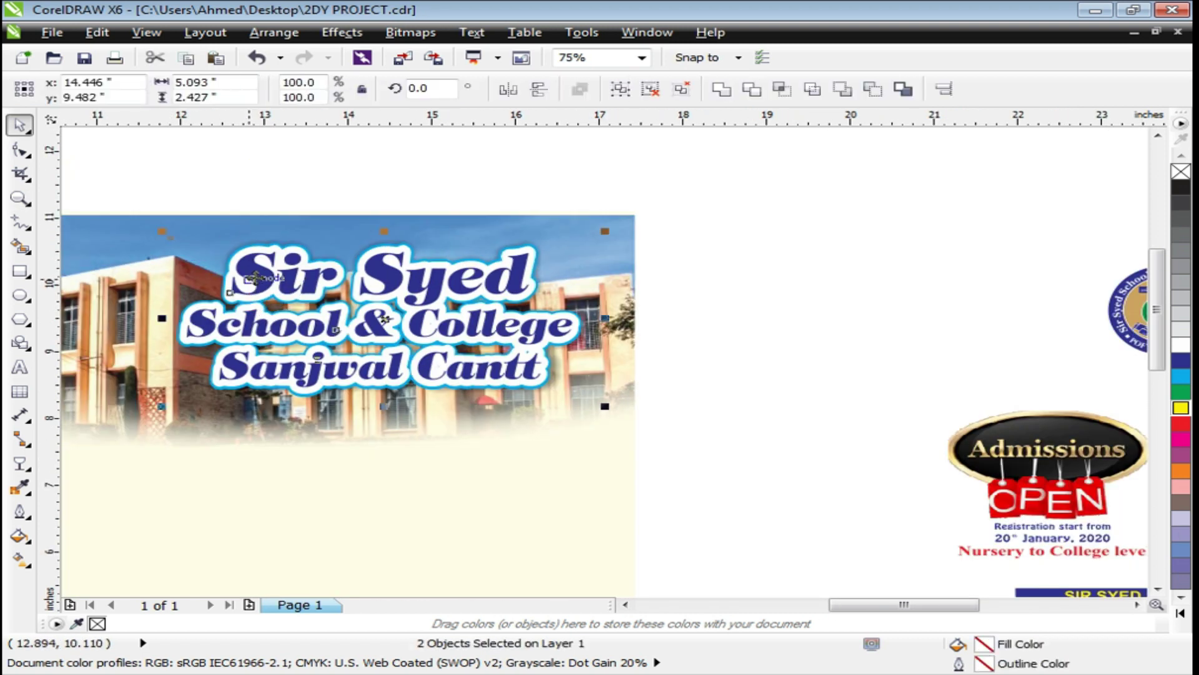
left_click(286, 174)
left_click_drag(281, 285, 375, 321)
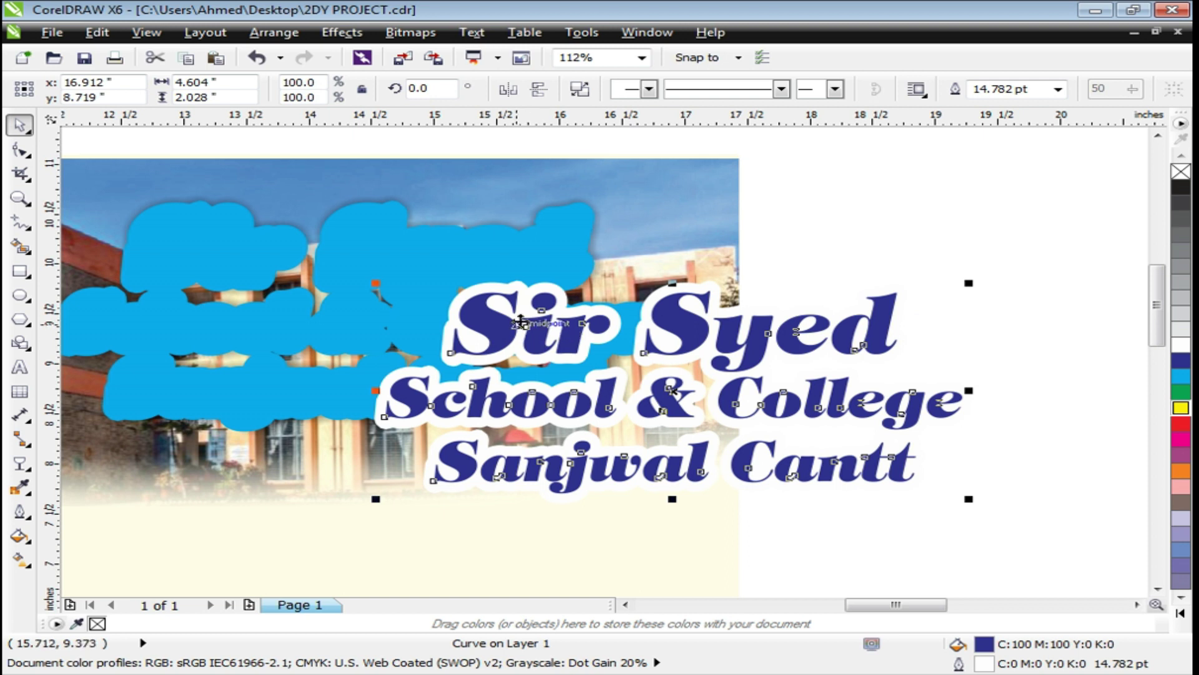
Step: Set the title lettering's outline width to 30 pt and its outline colour to cyan
key("F12")
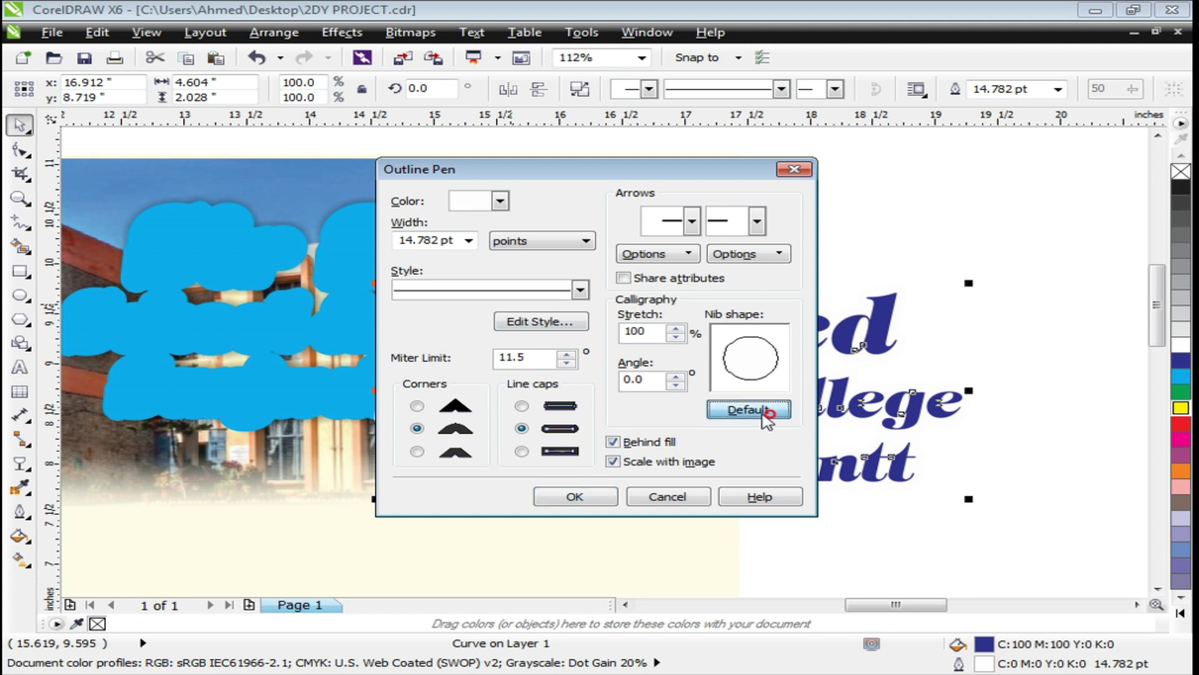
left_click(575, 496)
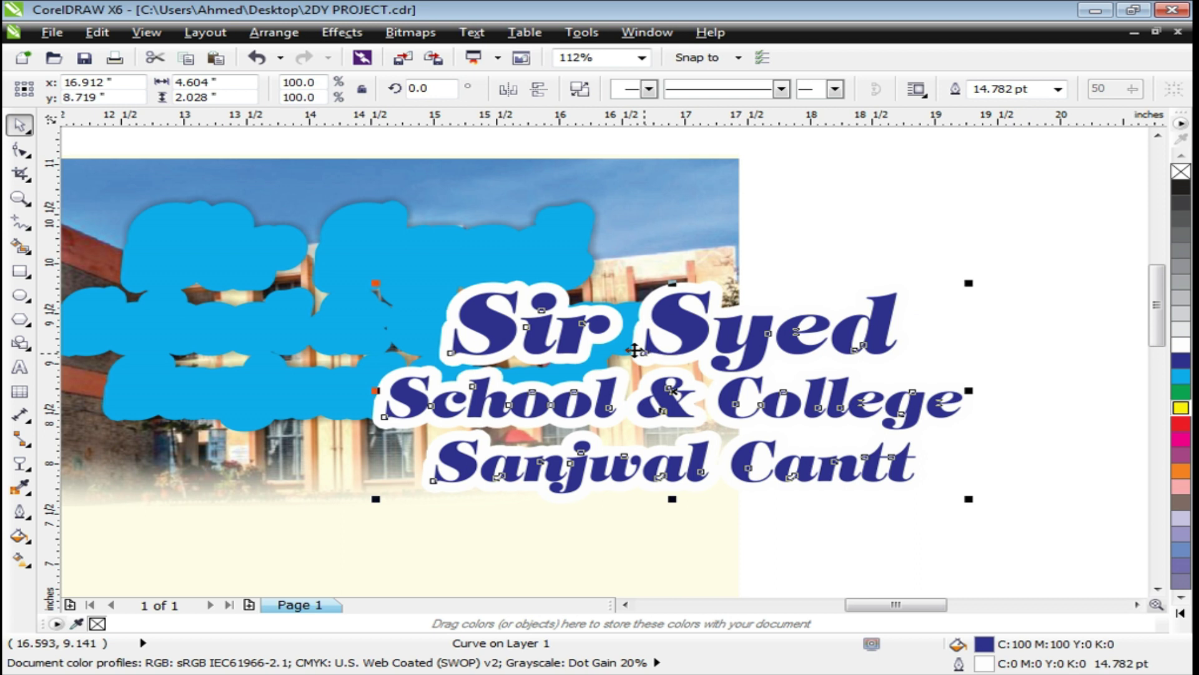
key("F12")
double_click(456, 239)
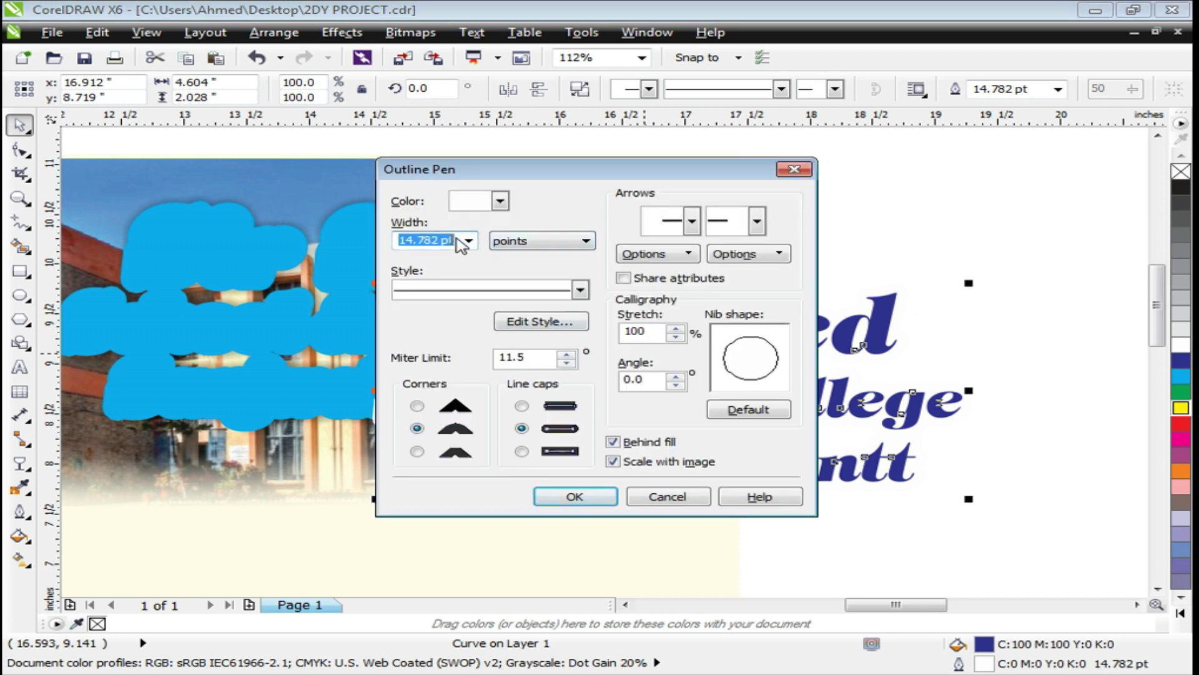
type("30")
key("Return")
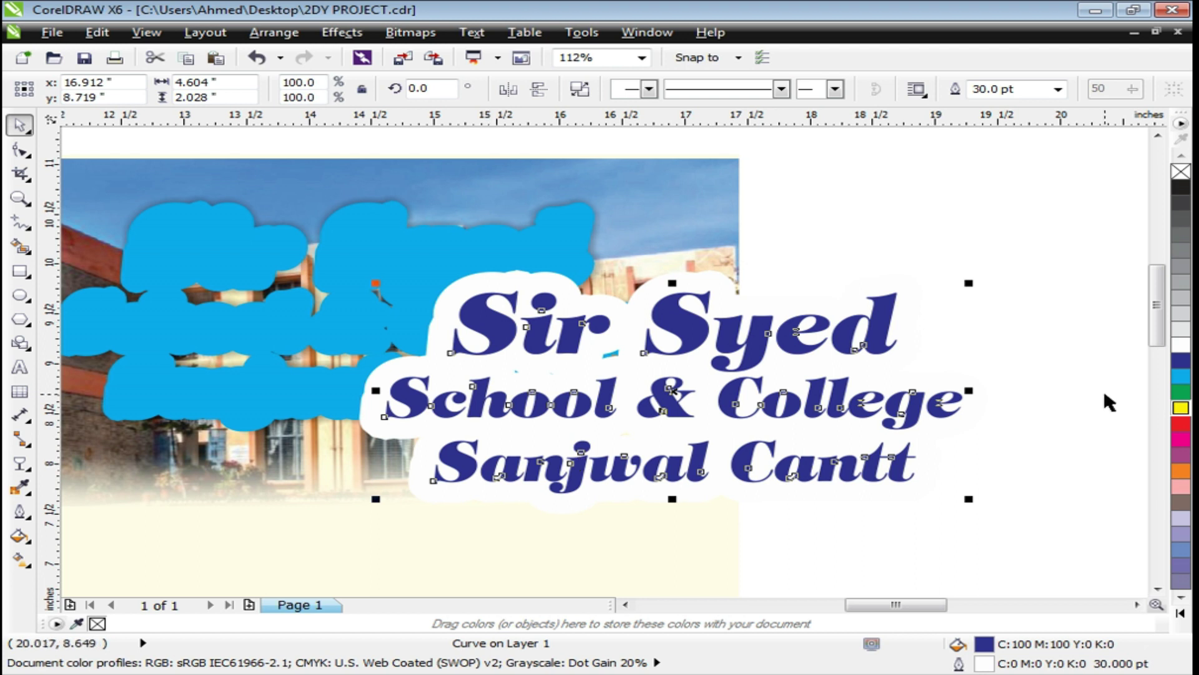
right_click(1181, 377)
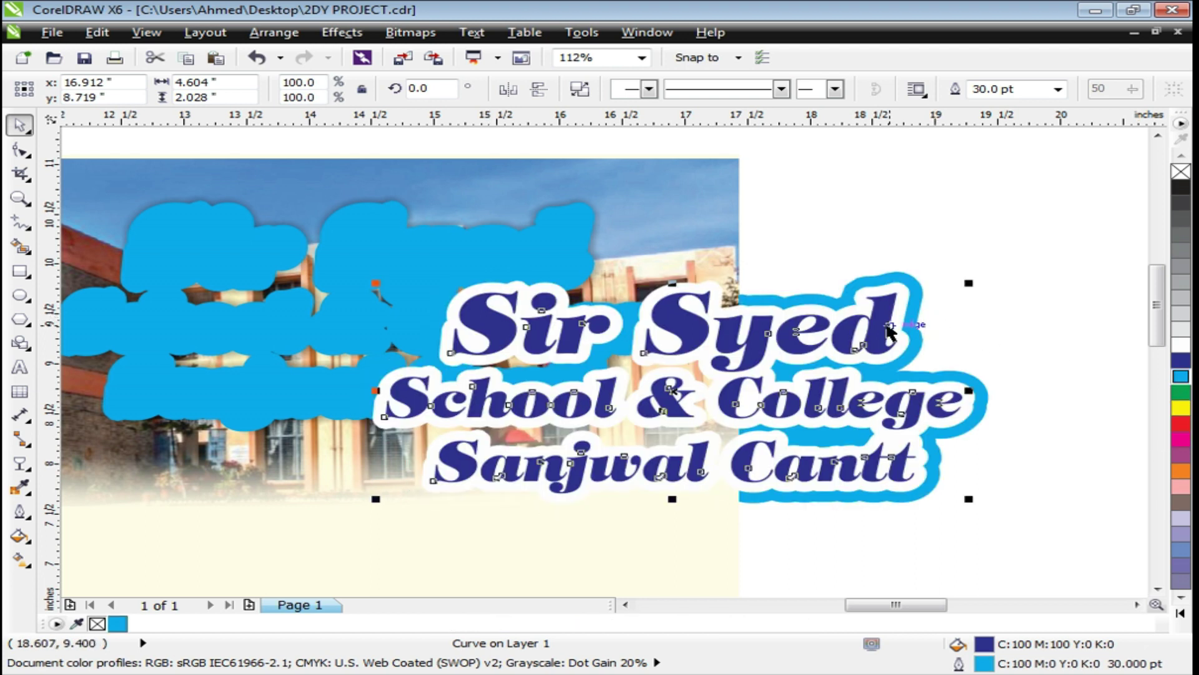
left_click(880, 324, "shift")
key("ctrl+g")
left_click(947, 219)
left_click(910, 275, "ctrl")
left_click(938, 233)
key("z")
left_click_drag(279, 170, 449, 236)
key("space")
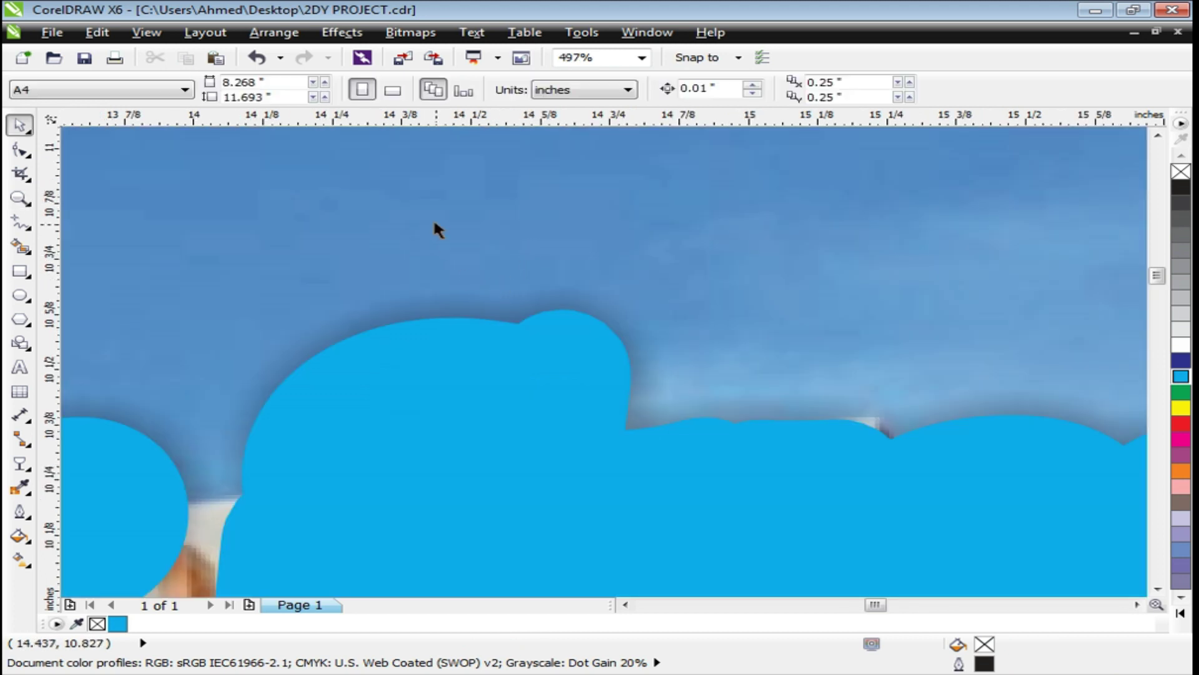
scroll(432, 215, "down", 1)
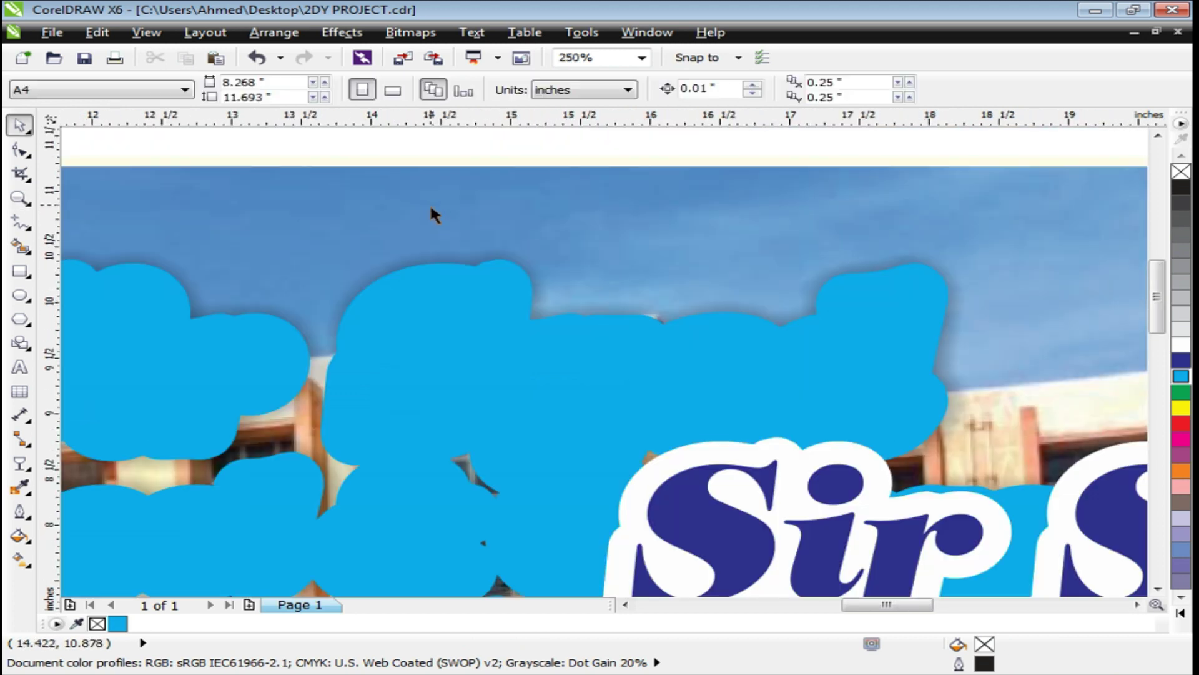
scroll(429, 214, "down", 1)
key("z")
left_click(435, 230)
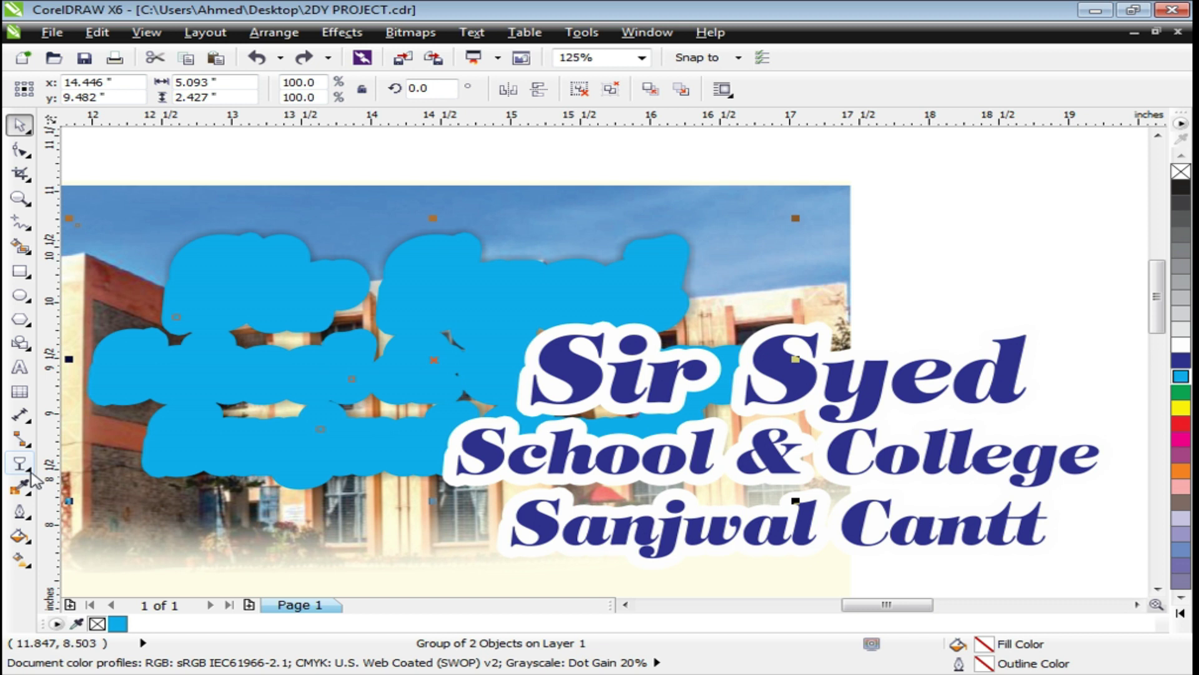
left_click(30, 475)
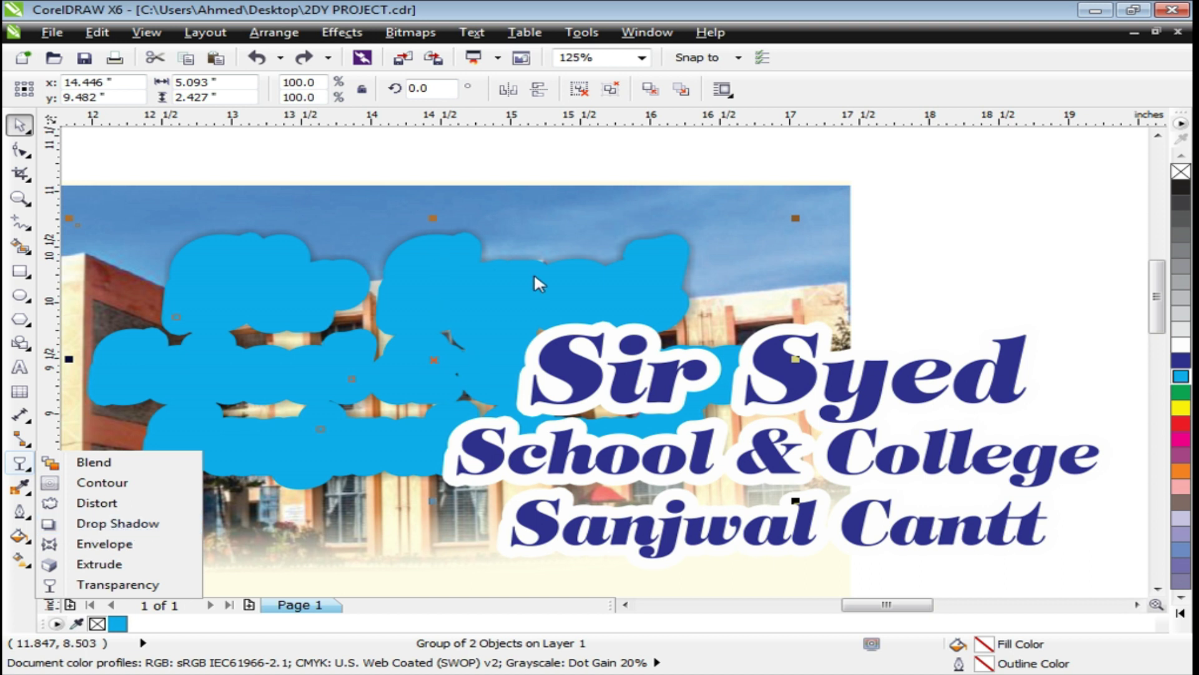
left_click(979, 275)
Step: Undo the title lettering's grouping, its outline changes and its separation from the cyan backing
key("ctrl+z")
key("ctrl+z")
key("ctrl+z")
key("ctrl+z")
key("ctrl+z")
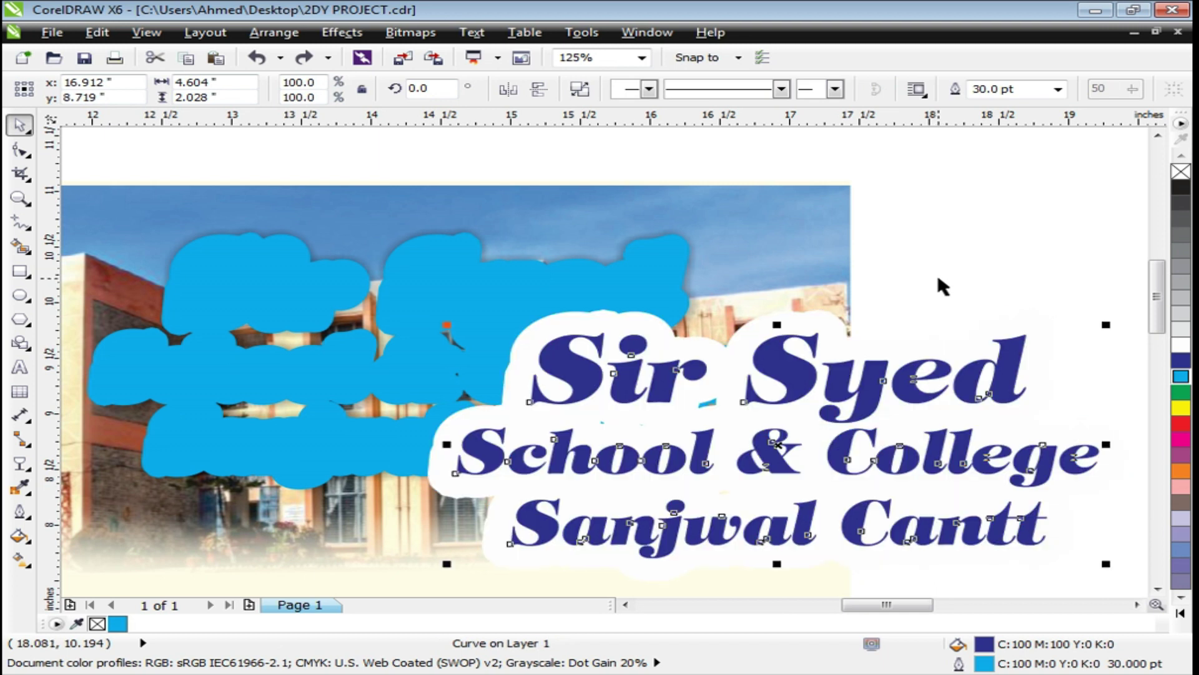
key("ctrl+z")
key("ctrl+z")
key("ctrl+z")
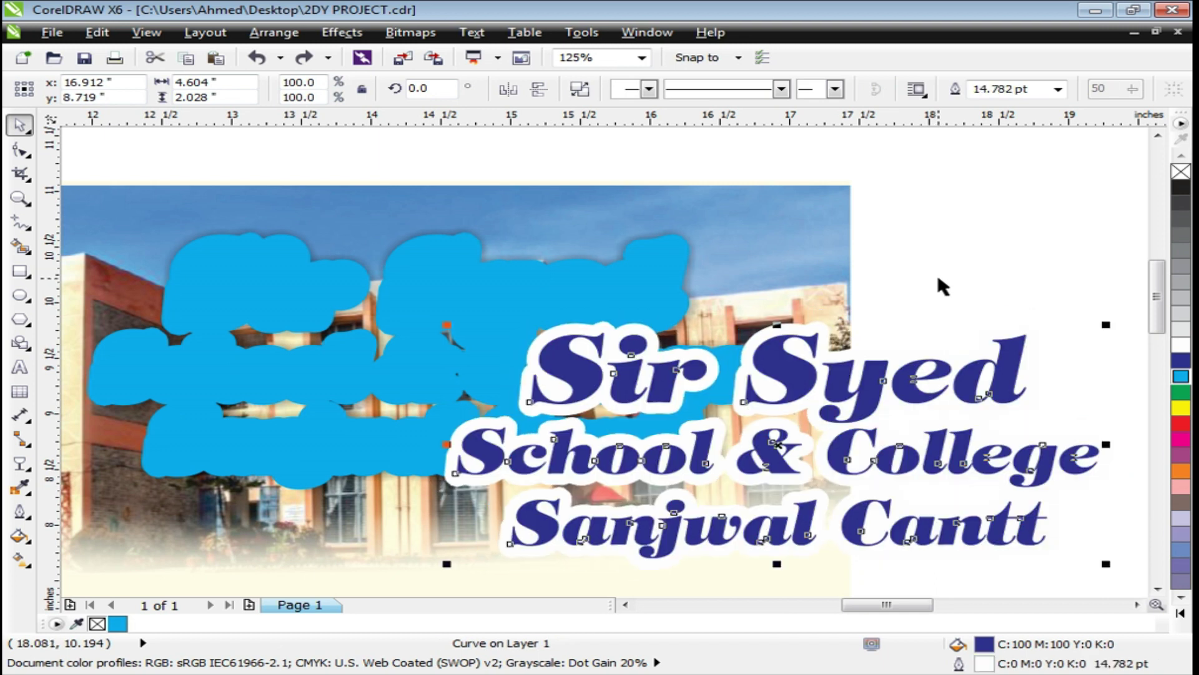
left_click(925, 271)
scroll(923, 275, "down", 2)
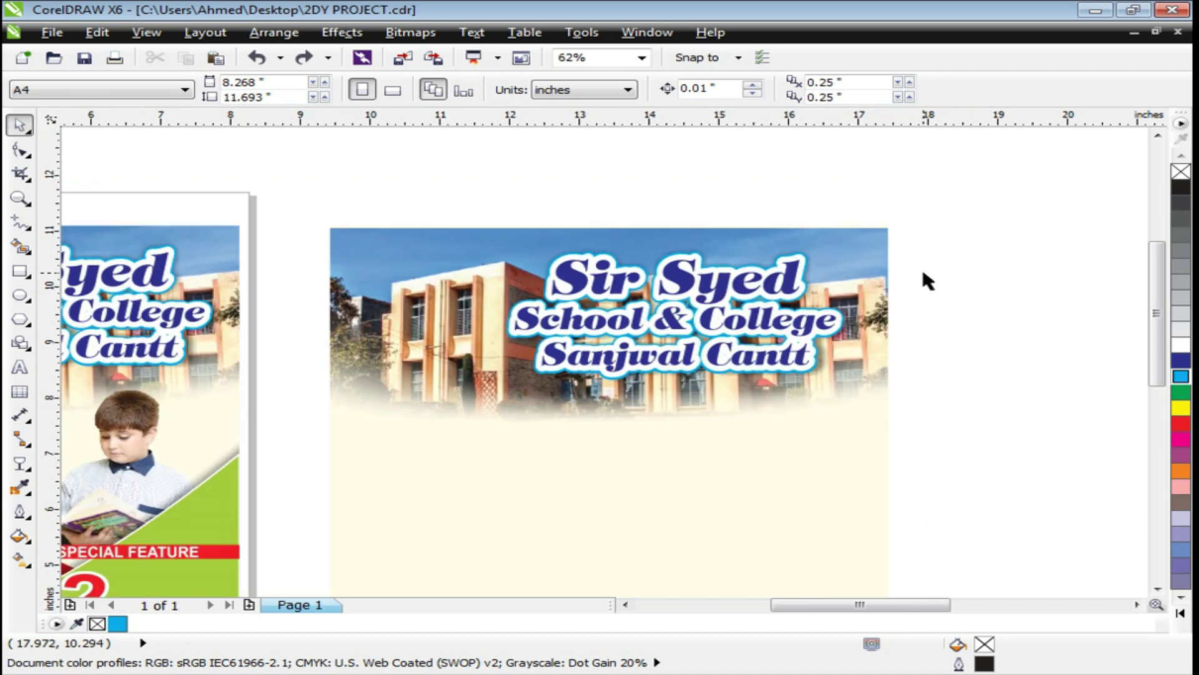
Step: Group the title lettering with its cyan backing, keeping the title at its place over the building photo
left_click_drag(946, 222, 455, 407)
key("ctrl+g")
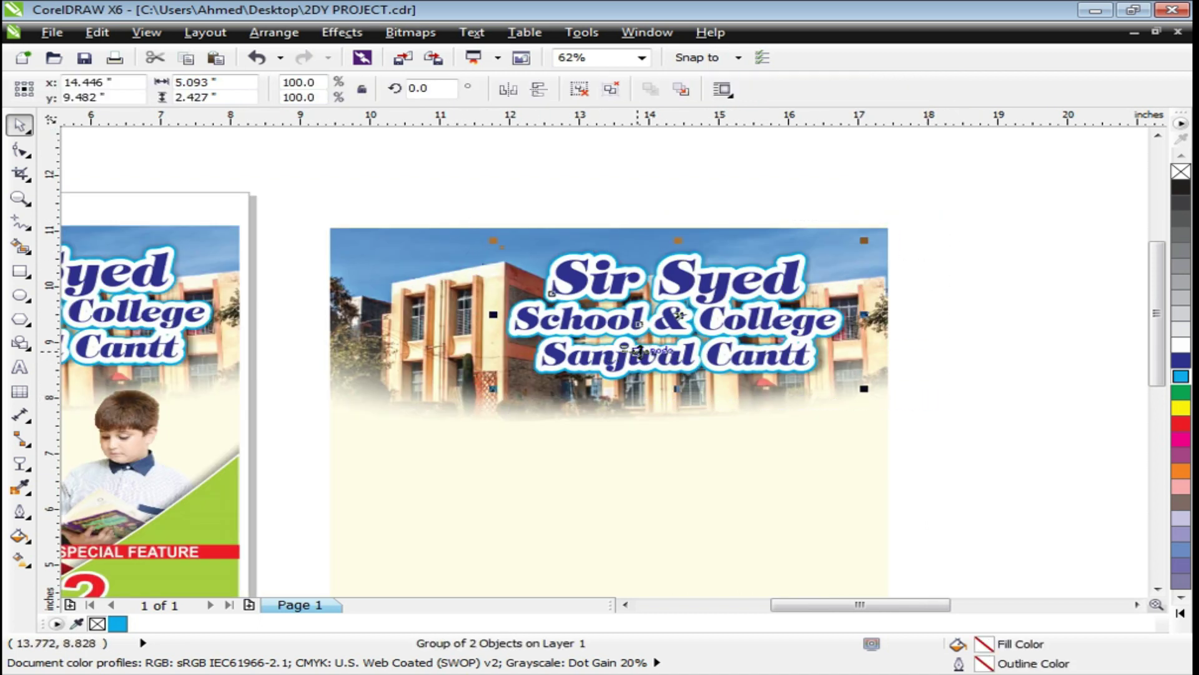
left_click_drag(658, 351, 668, 351)
key("ctrl+z")
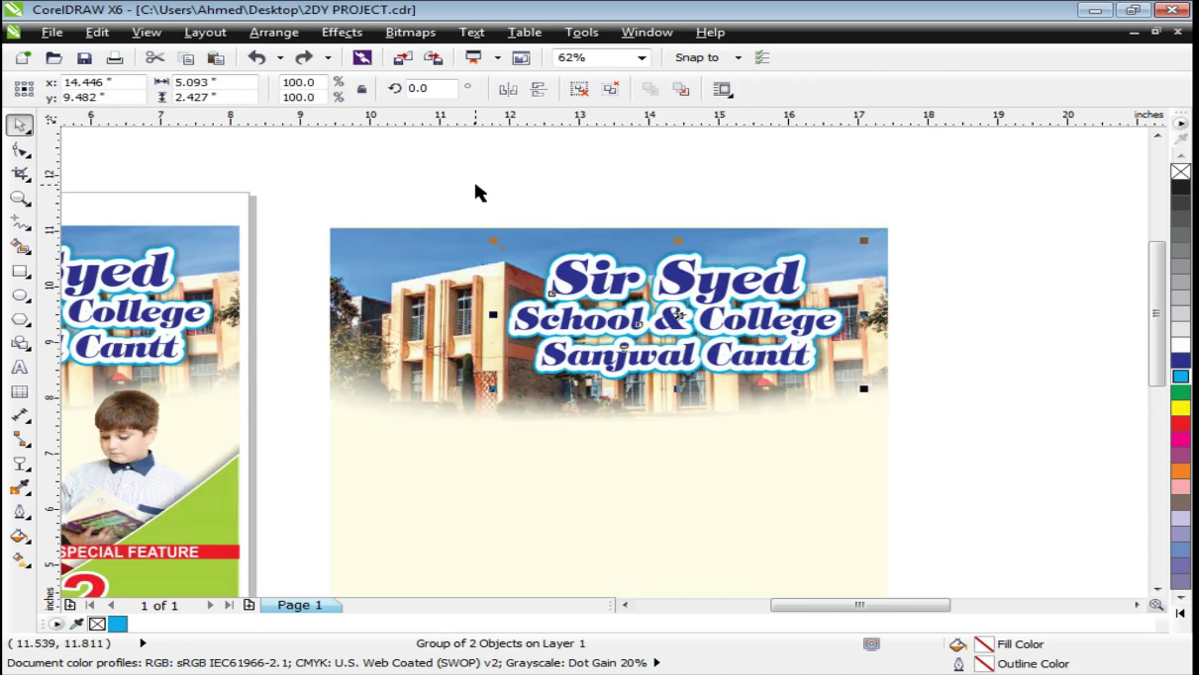
Step: Move the round school logo onto the upper-left part of the building photo in the new layout
left_click(478, 182)
left_click(448, 224)
left_click(453, 231)
scroll(437, 224, "down", 1)
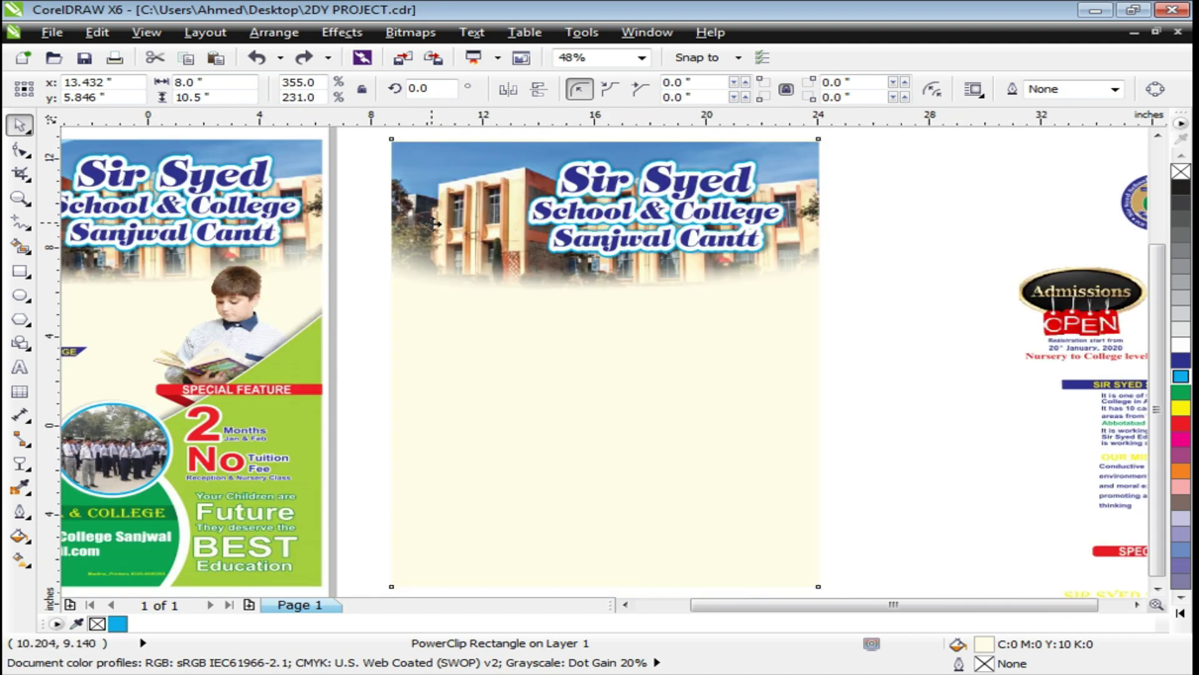
scroll(431, 225, "down", 2)
left_click_drag(810, 213, 444, 206)
key("F2")
left_click_drag(380, 152, 685, 296)
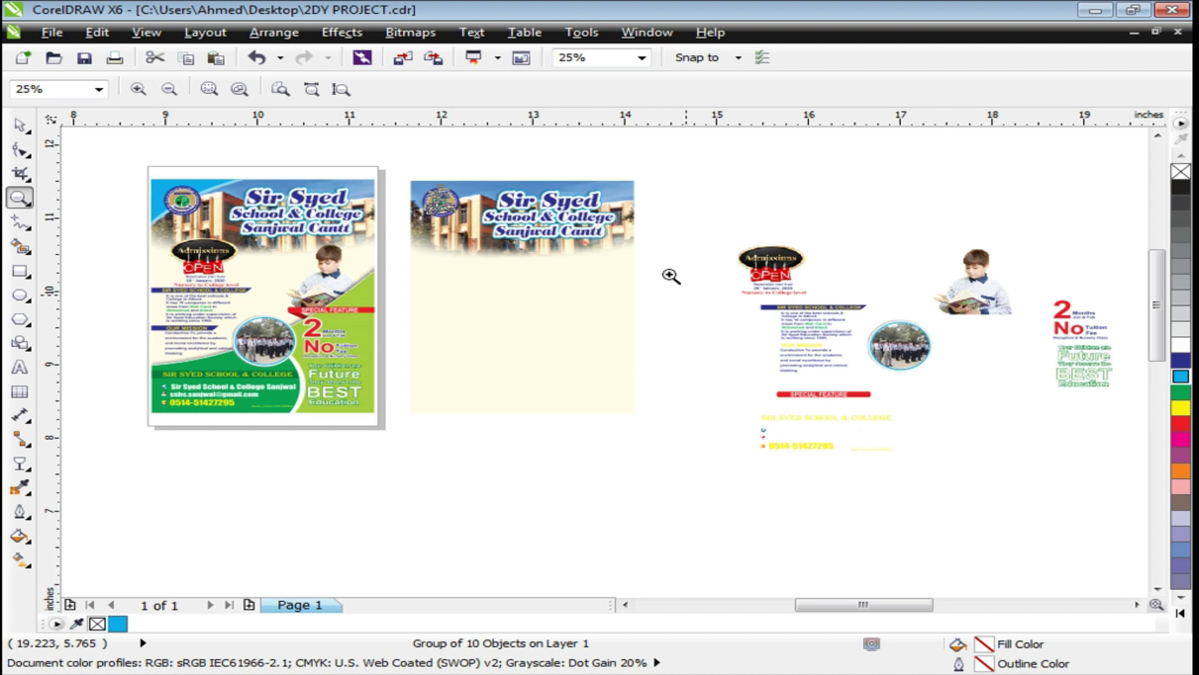
left_click(375, 185)
left_click(314, 273)
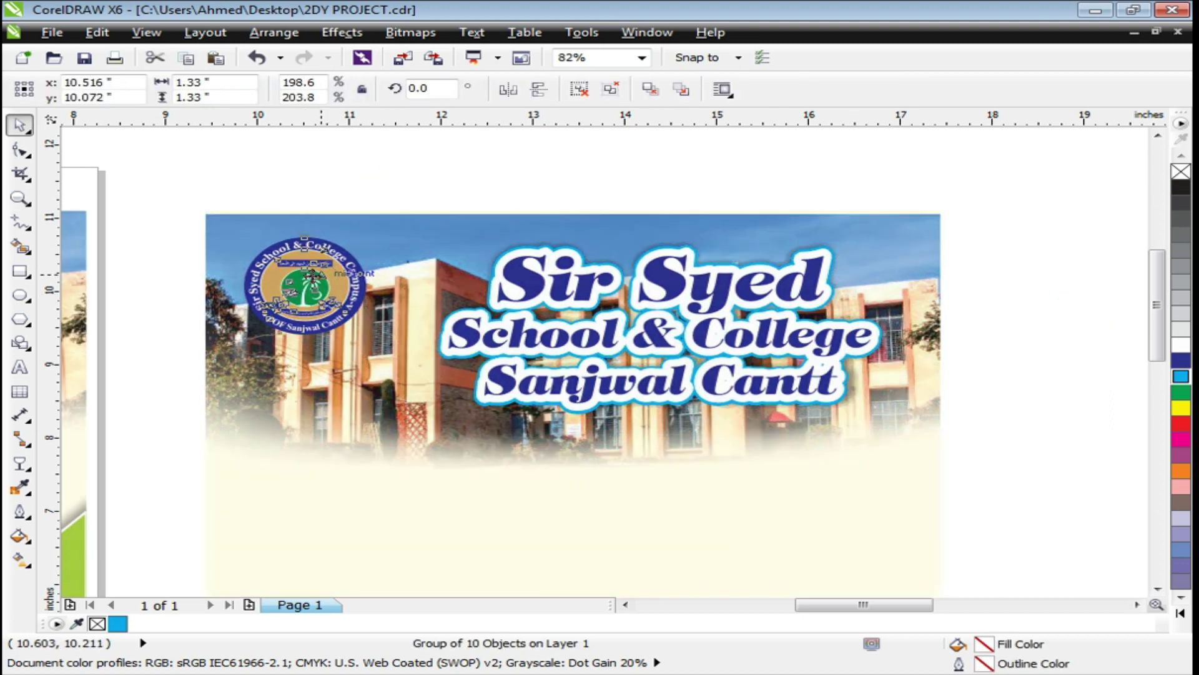
key("F2")
left_click_drag(173, 189, 688, 442)
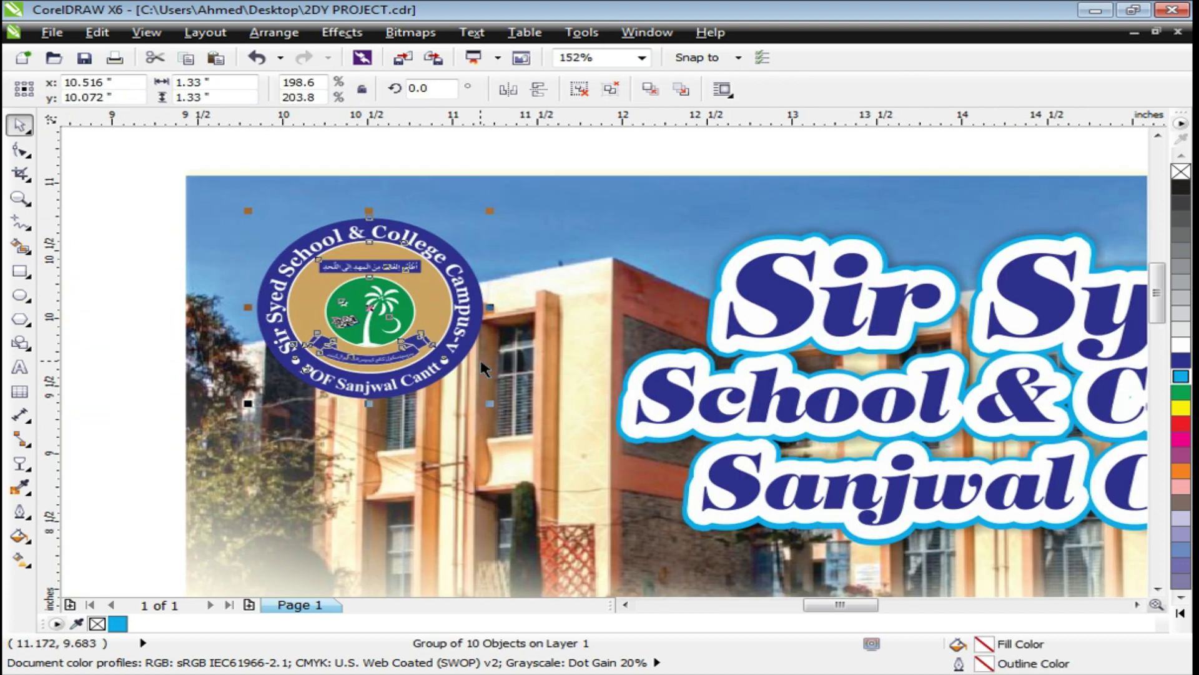
scroll(437, 303, "down", 2)
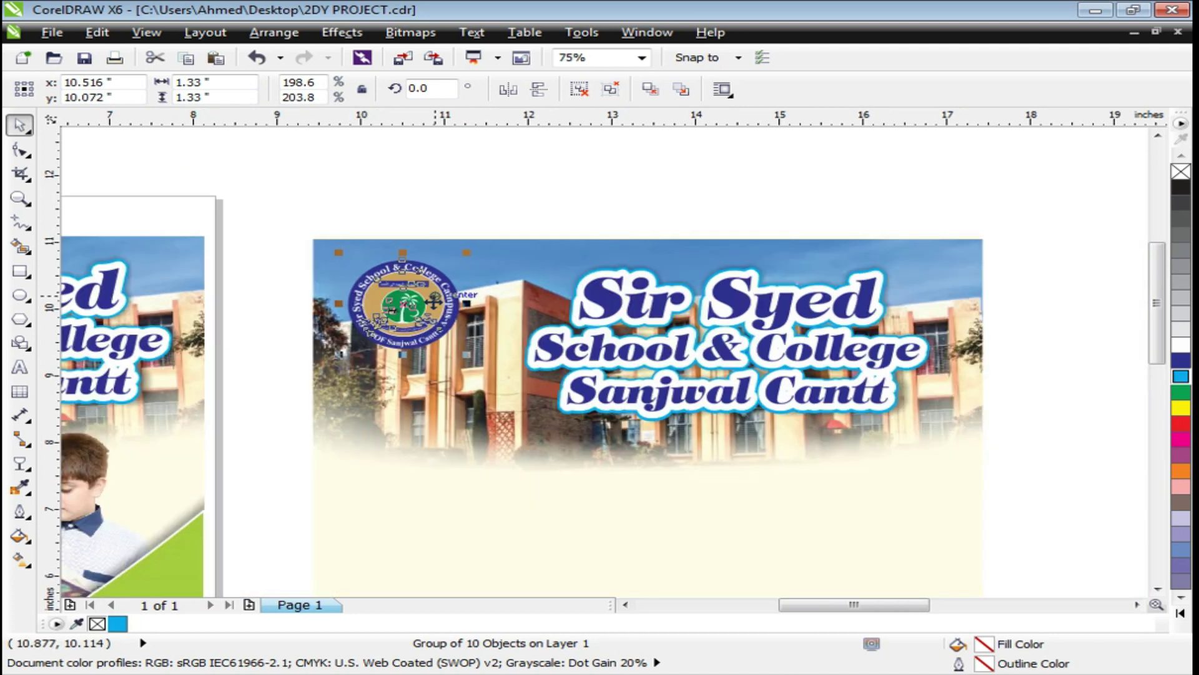
left_click(298, 232)
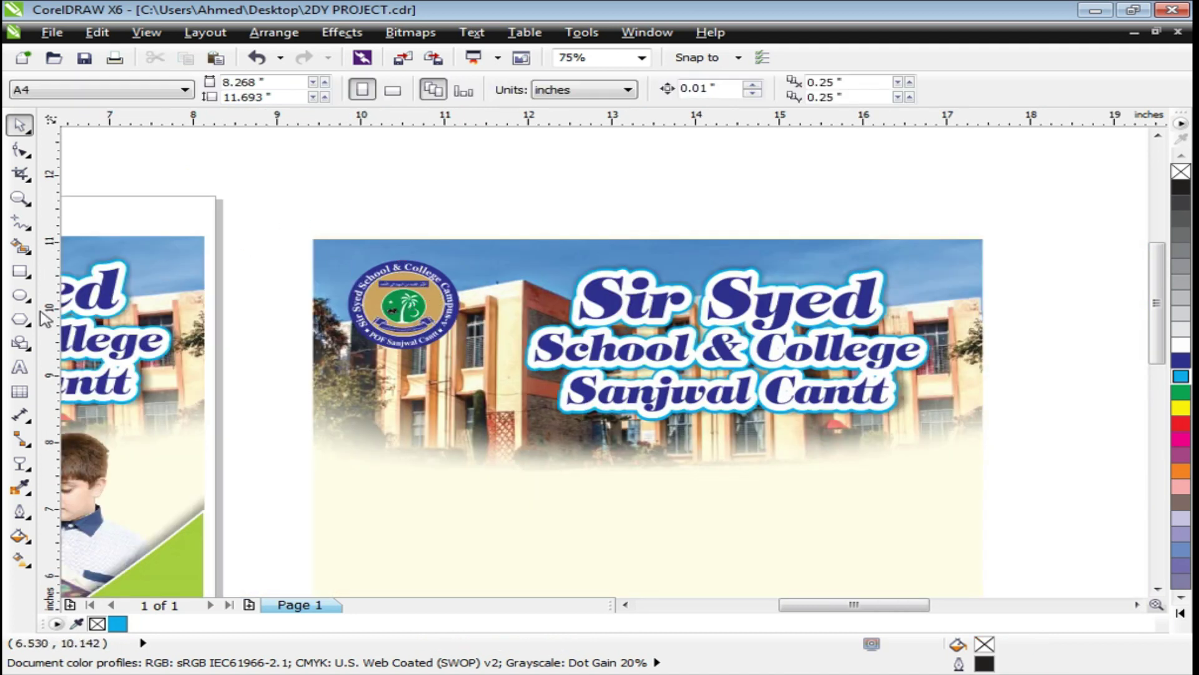
Step: Draw a rectangle over the photo's upper-left corner, convert it to curves and delete its lower-right node to form a triangle
left_click(20, 270)
left_click_drag(272, 200, 486, 383)
key("ctrl+q")
scroll(442, 333, "up", 2)
key("F10")
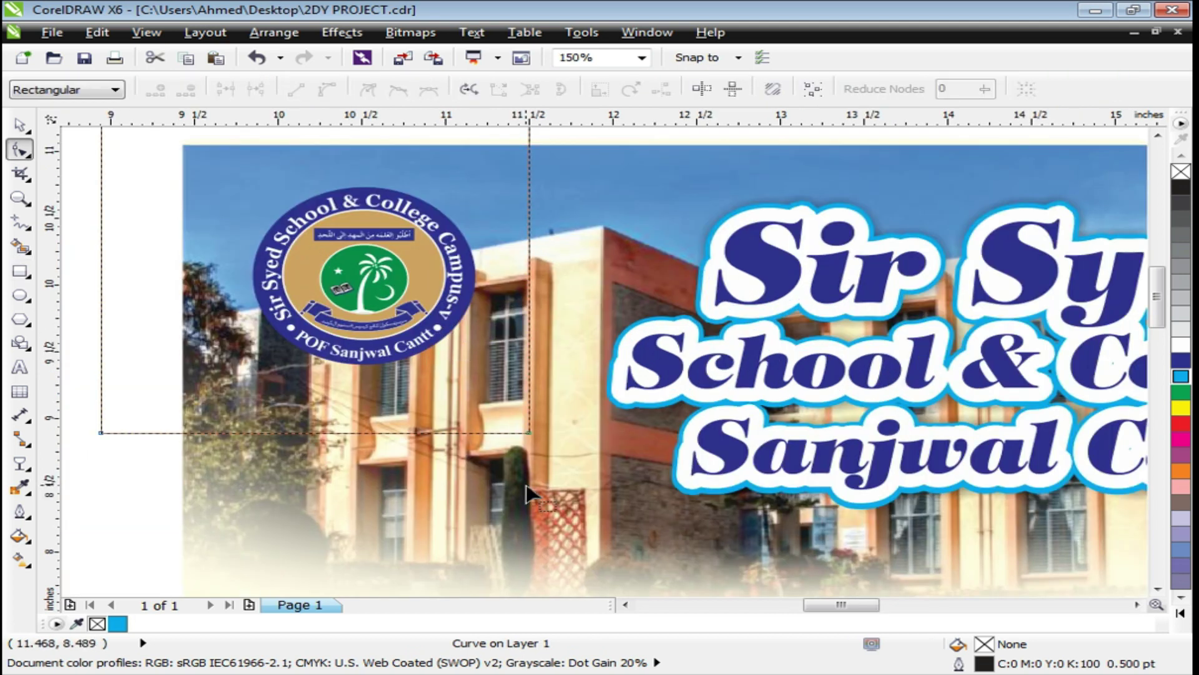
double_click(527, 430)
key("ctrl+z")
double_click(528, 430)
key("space")
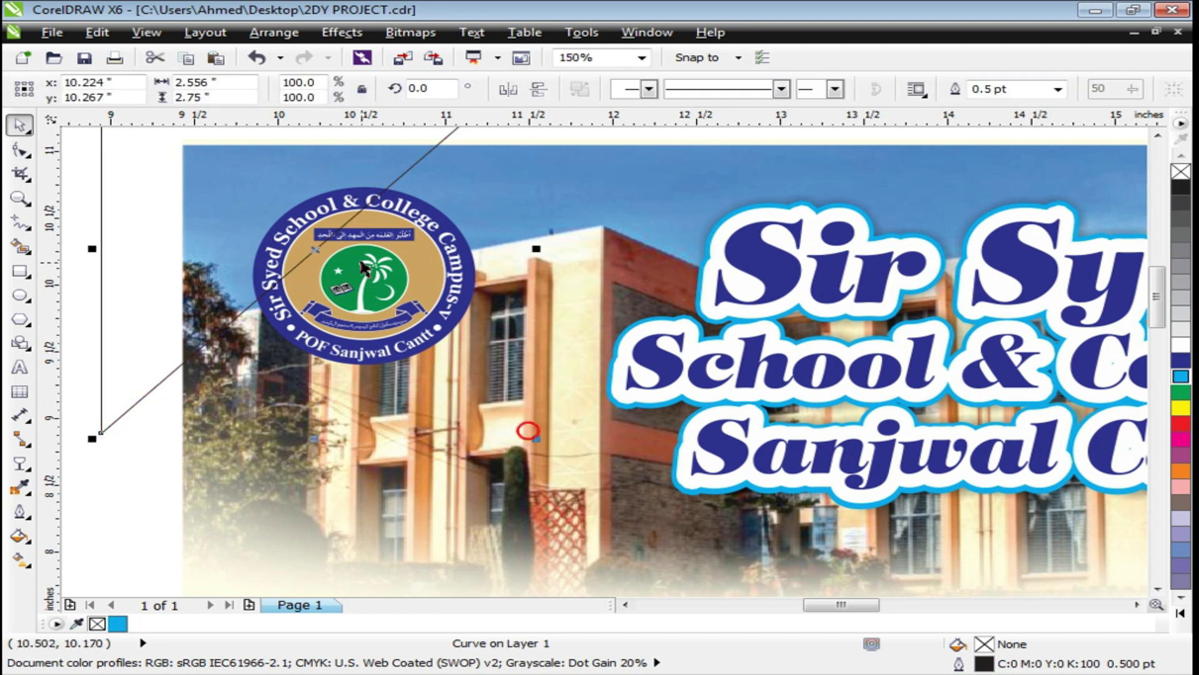
Step: Widen the corner triangle to about 3.5 inches by moving its upper-right node outward horizontally
scroll(361, 269, "down", 2)
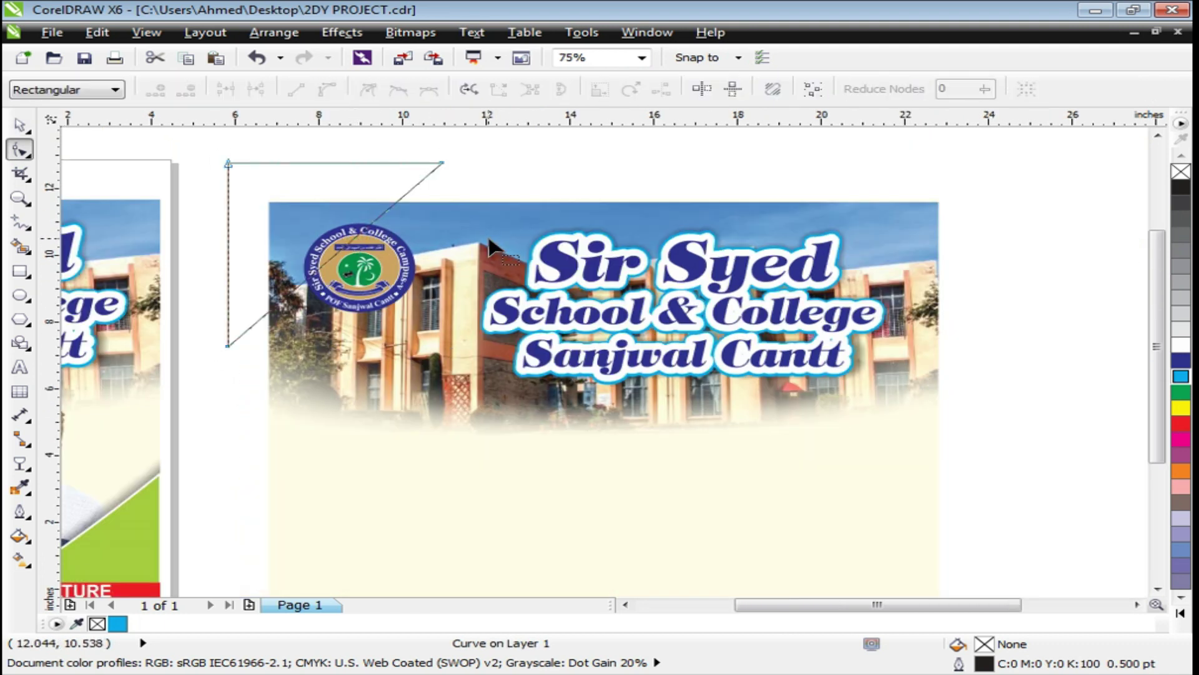
scroll(350, 238, "down", 2)
scroll(509, 237, "down", 2)
key("z")
left_click_drag(160, 182, 609, 291)
left_click_drag(579, 236, 935, 424)
key("space")
double_click(775, 291)
left_click_drag(826, 289, 948, 289)
Step: Convert the triangle's diagonal edge to a curve and bend it slightly toward the triangle's upper-left corner
key("z")
left_click_drag(468, 243, 1041, 563)
key("space")
double_click(593, 349)
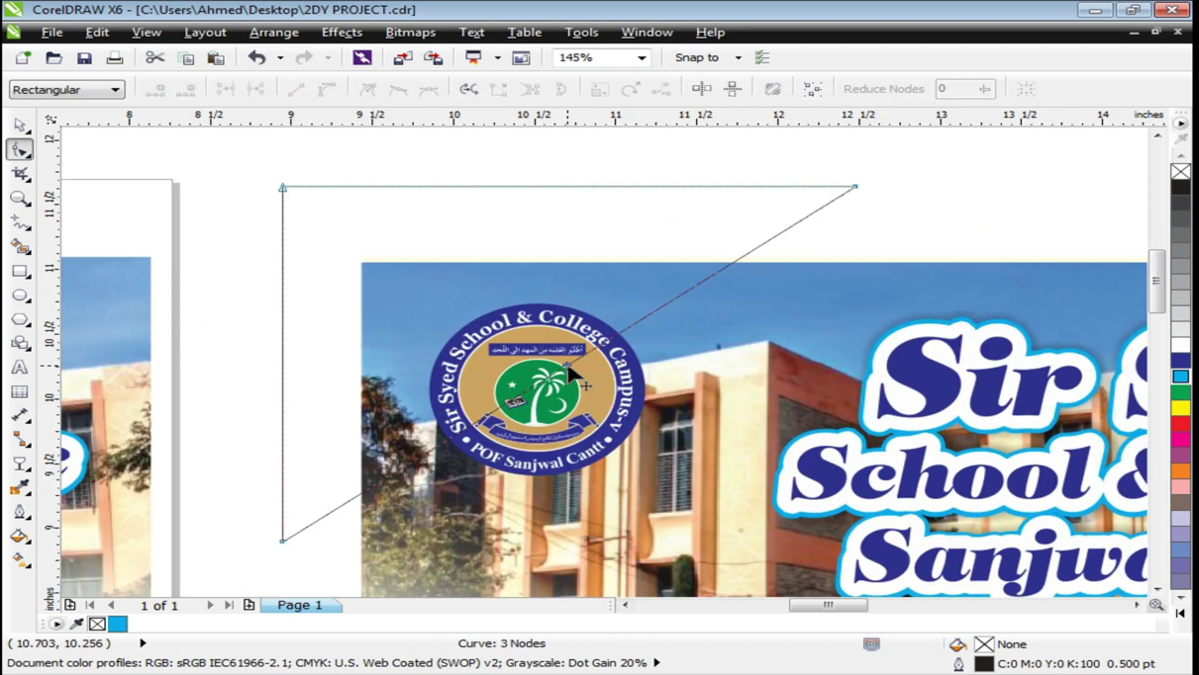
left_click_drag(566, 367, 554, 353)
key("ctrl+z")
key("Escape")
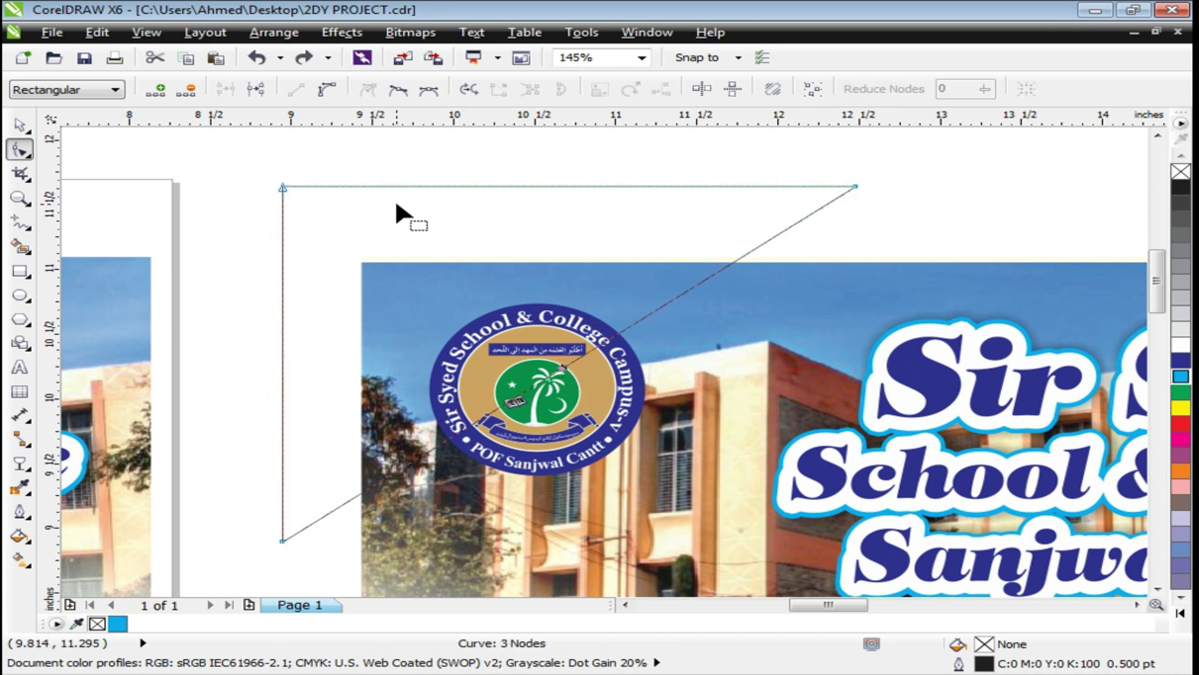
left_click(327, 89)
left_click_drag(564, 365, 548, 351)
key("space")
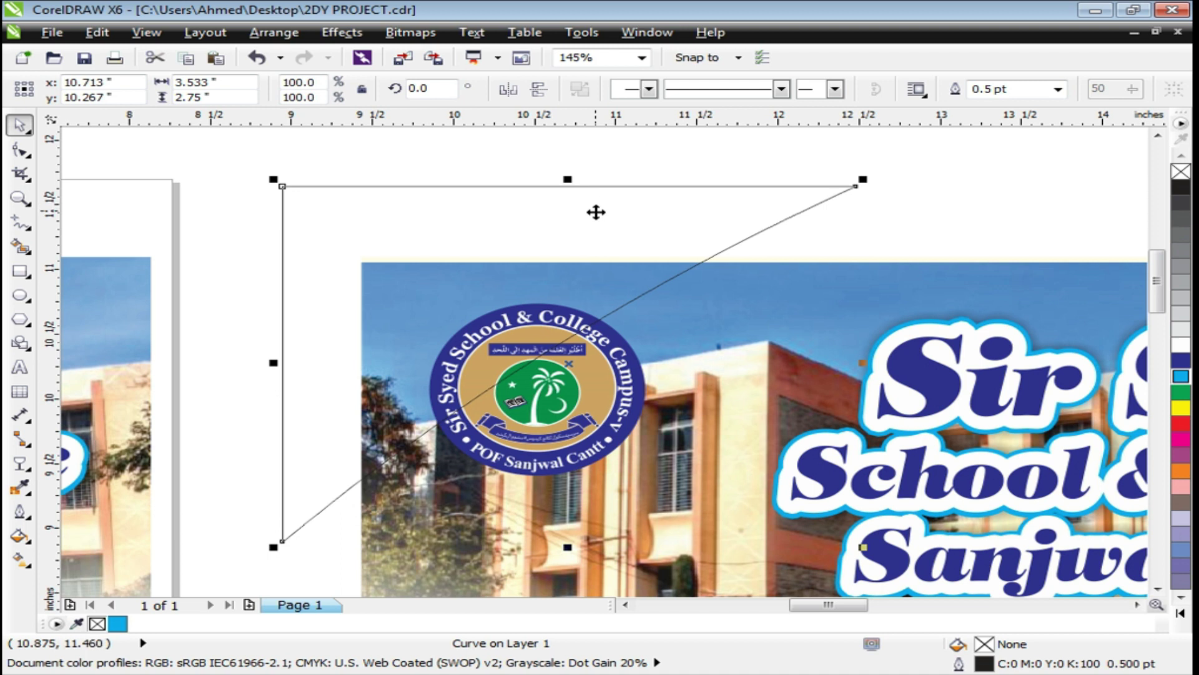
Step: Fill the corner shape with cyan and remove its outline
key("F4")
key("F2")
left_click_drag(248, 161, 675, 340)
left_click(1185, 376)
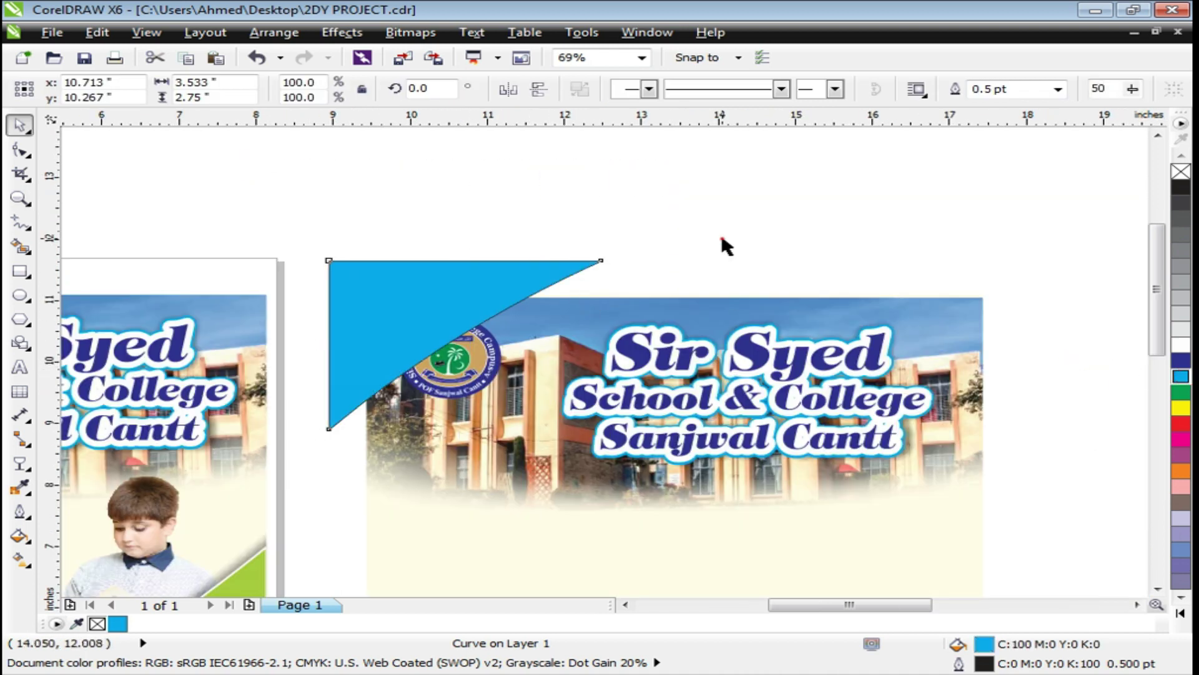
key("F2")
left_click_drag(772, 465, 255, 224)
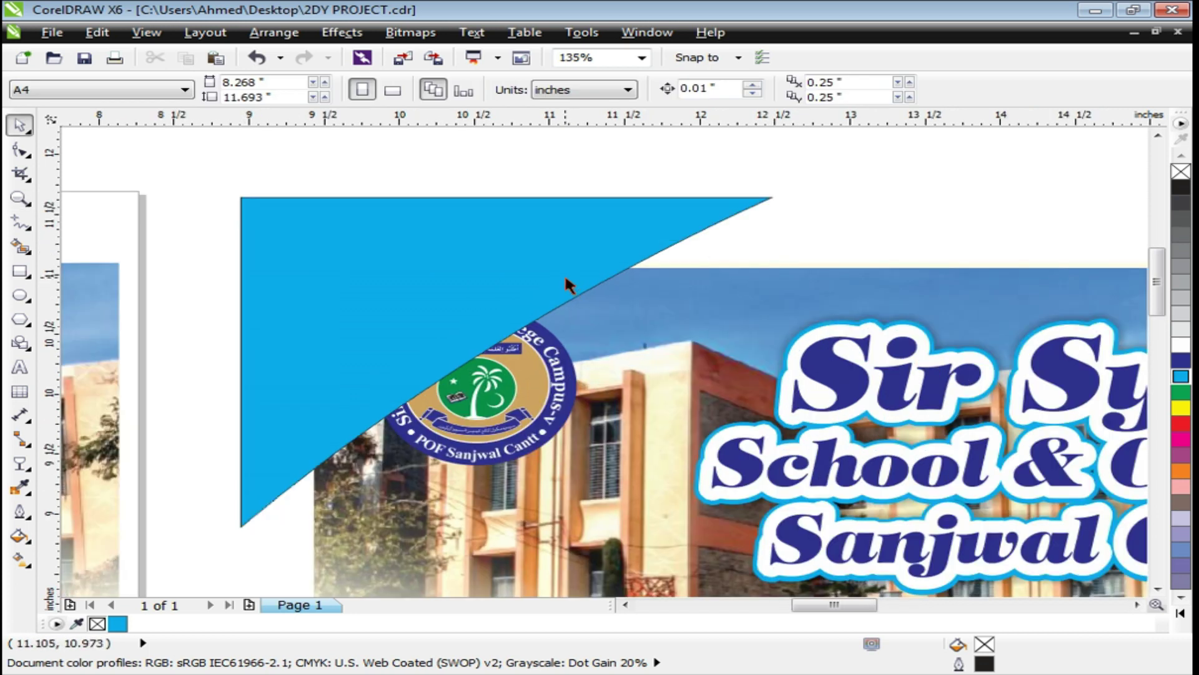
right_click(1180, 171)
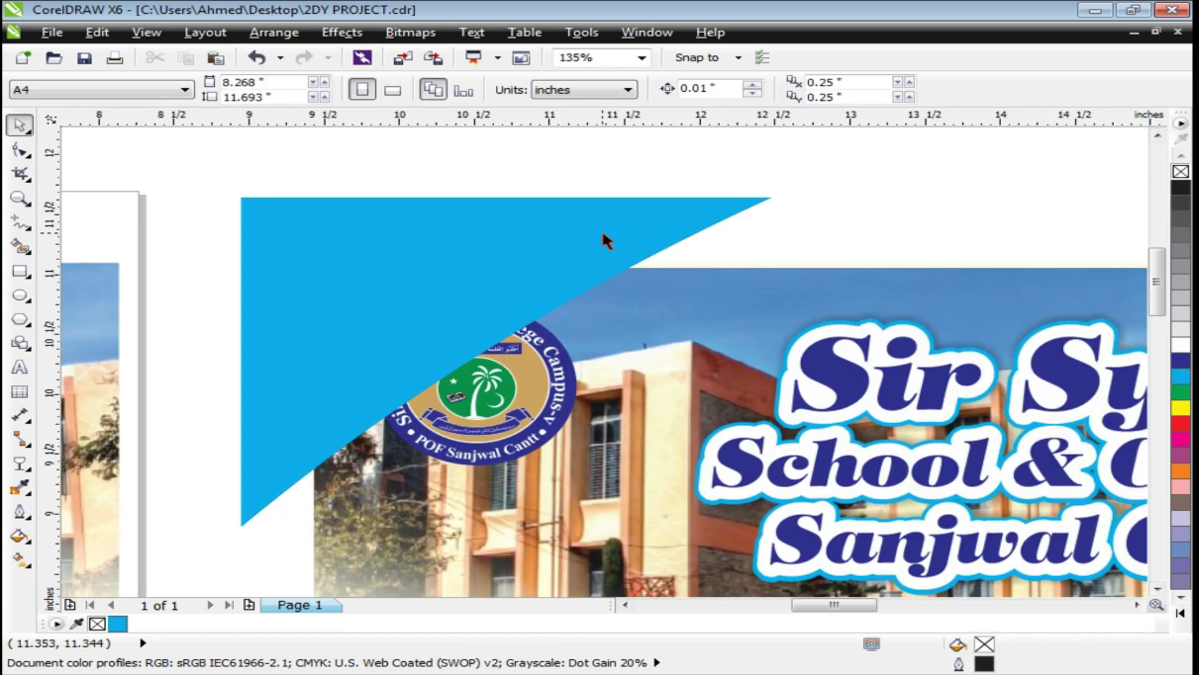
Step: Duplicate the cyan corner shape slightly down and to the right, and fill the copy with C:60 M:0 Y:0 K:0
scroll(599, 229, "up", 2)
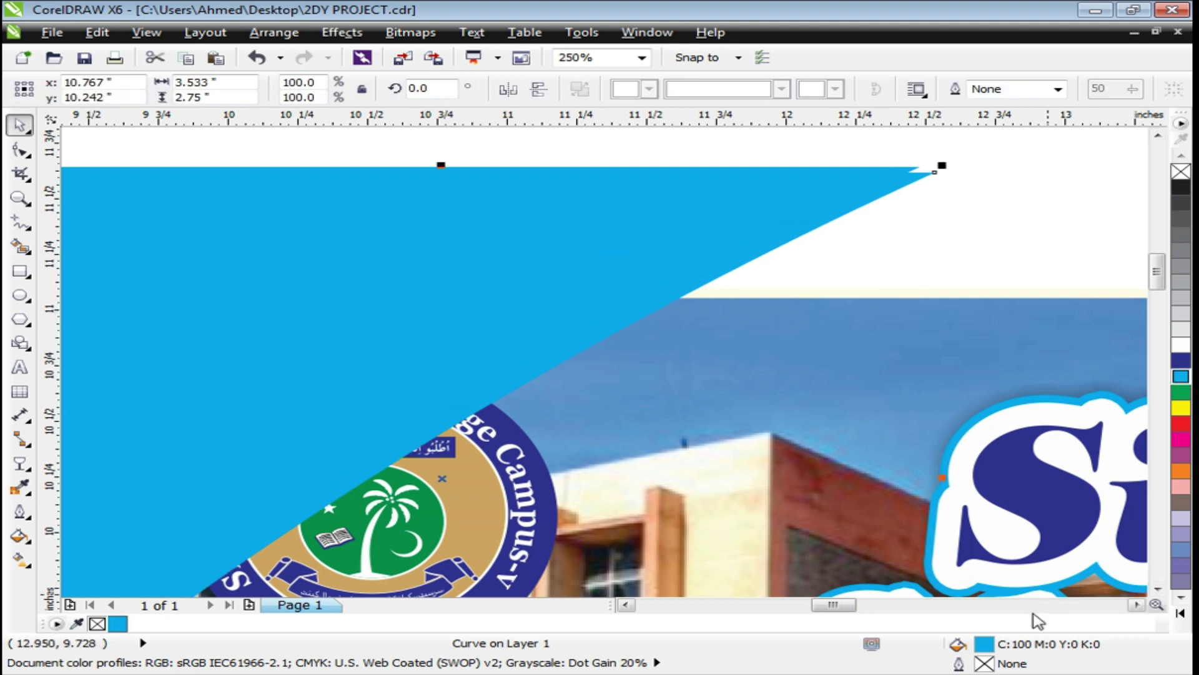
double_click(987, 649)
left_click(470, 201)
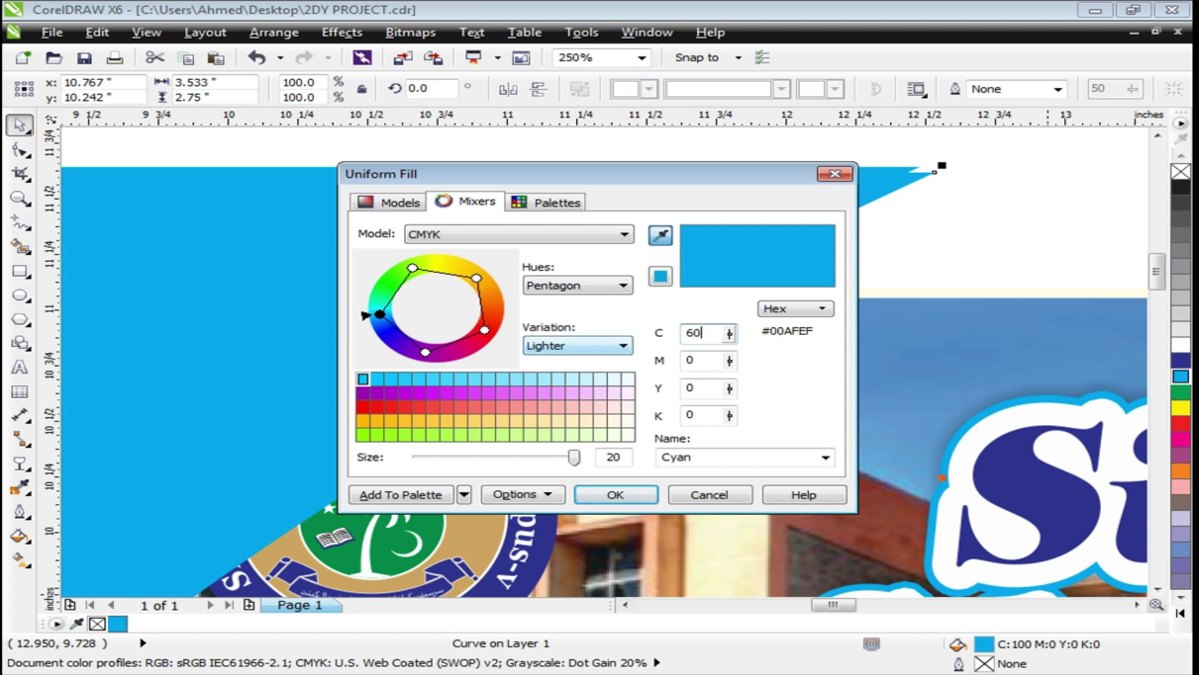
key("Return")
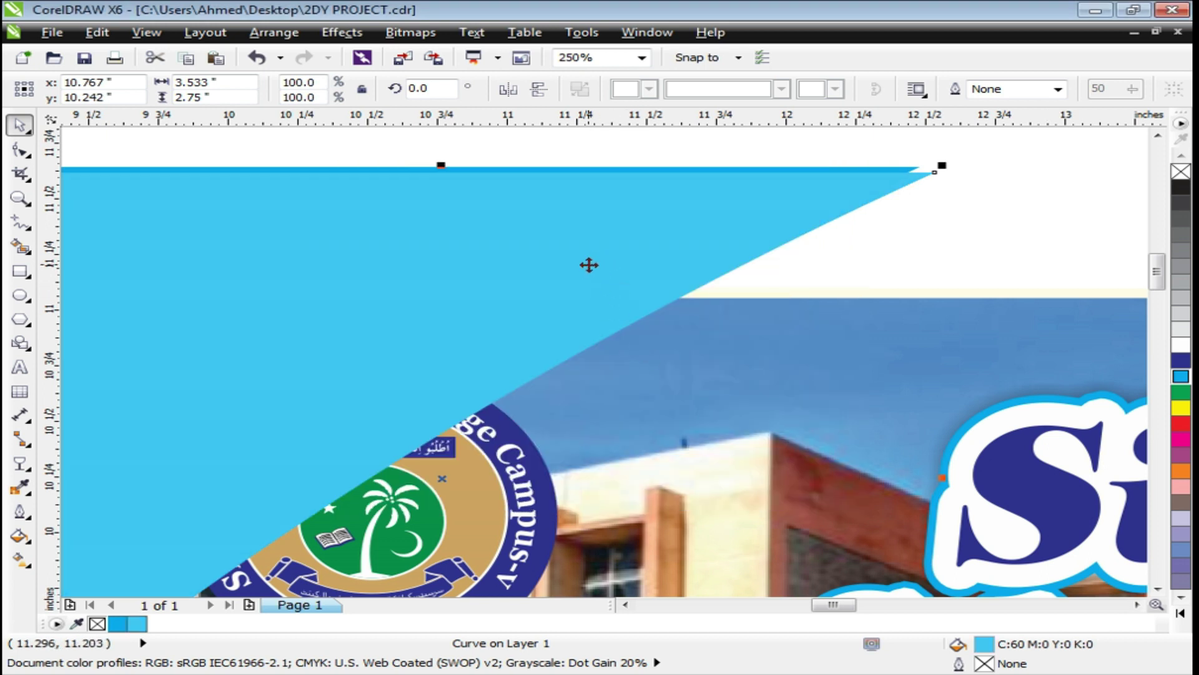
Step: Examine the copy's tip and compare it with the curved light-blue band at the finished flyer's upper-left corner
scroll(617, 247, "down", 1)
key("F2")
left_click_drag(402, 182, 917, 364)
key("F2")
left_click_drag(669, 188, 851, 304)
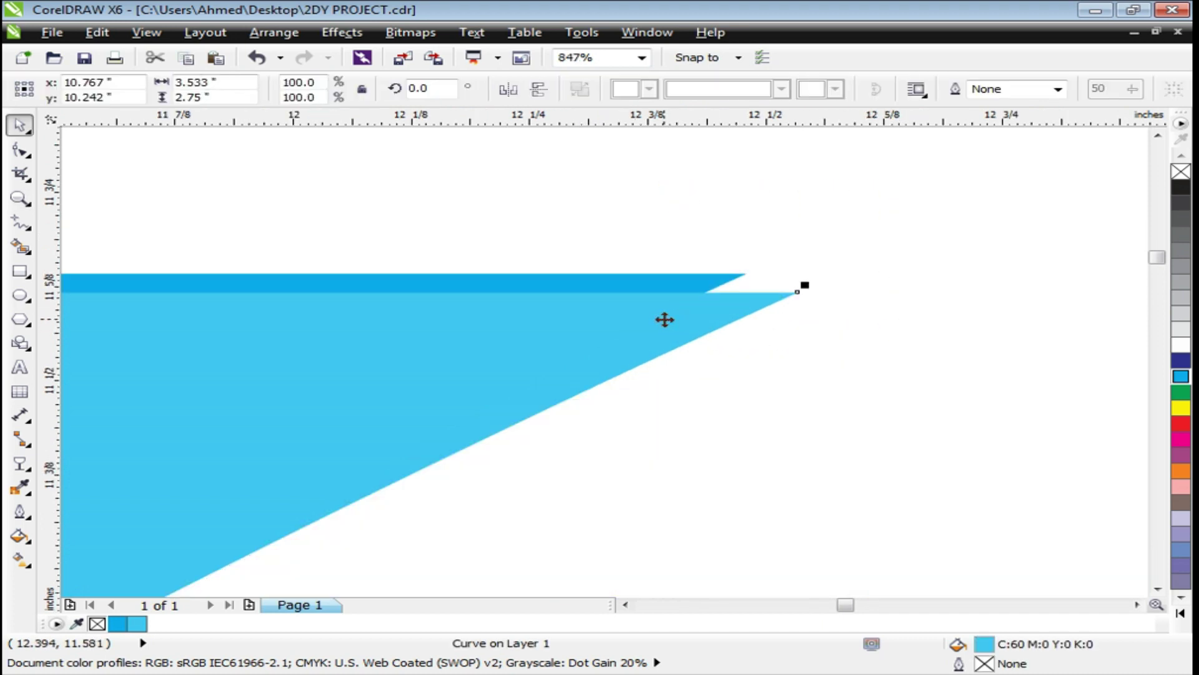
key("F4")
key("z")
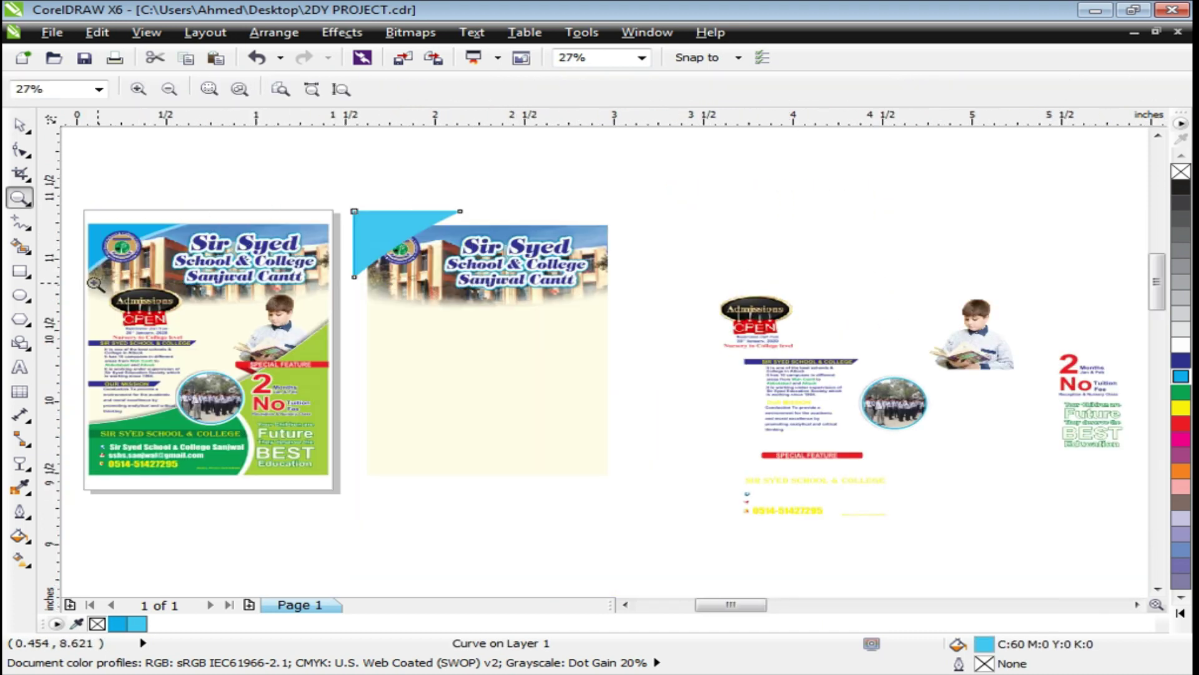
left_click_drag(247, 203, 95, 283)
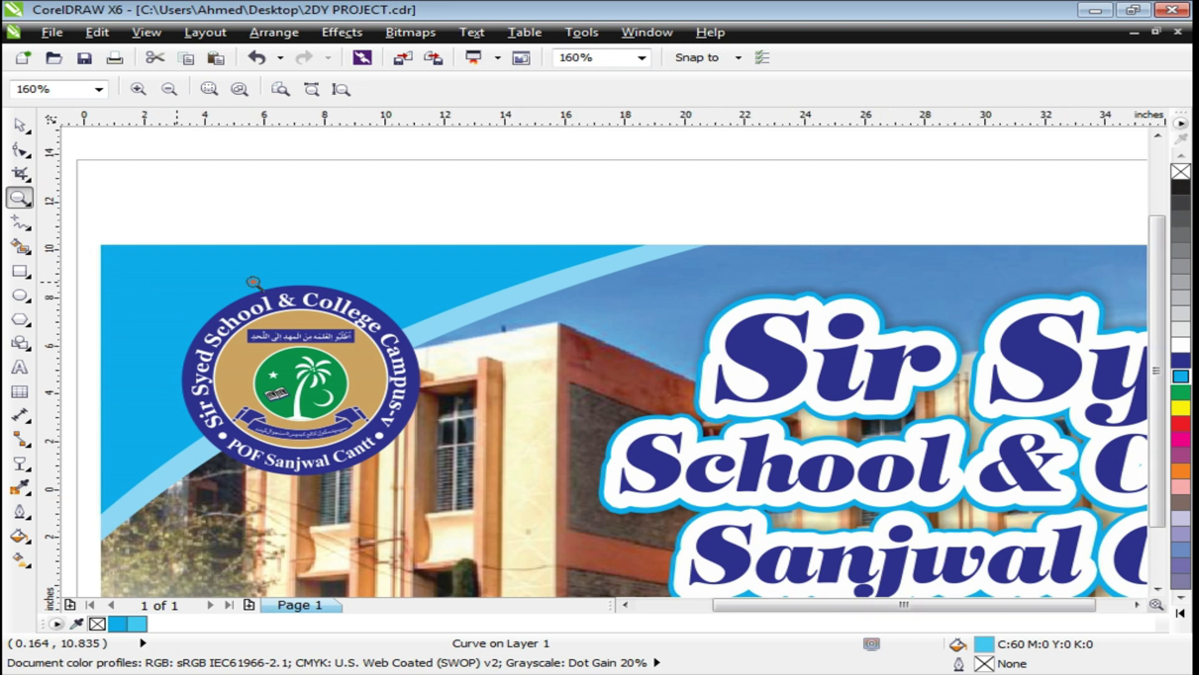
Step: Shift the lighter copy slightly further right behind the cyan shape as a narrow band along its curve, and group both shapes
key("F4")
left_click_drag(294, 179, 498, 270)
key("space")
scroll(912, 307, "up", 2)
left_click_drag(620, 267, 641, 269)
left_click(816, 237, "shift")
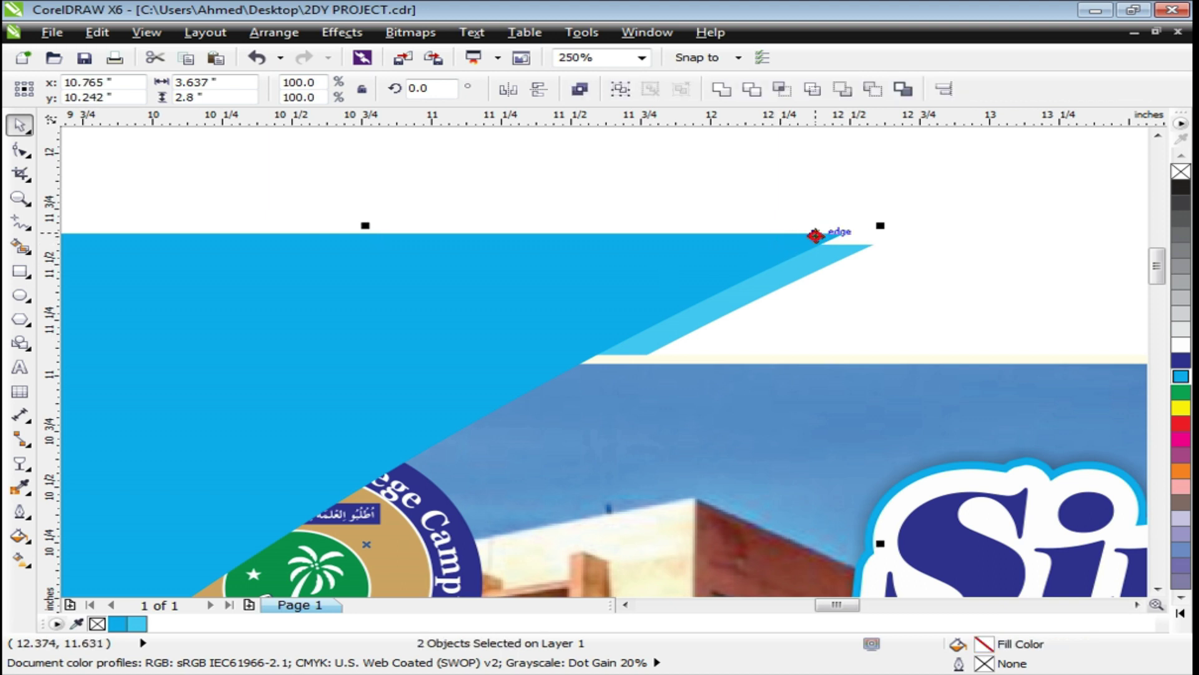
key("ctrl+g")
Step: Try to PowerClip the grouped cyan corner shapes inside the building photo
scroll(746, 226, "down", 2)
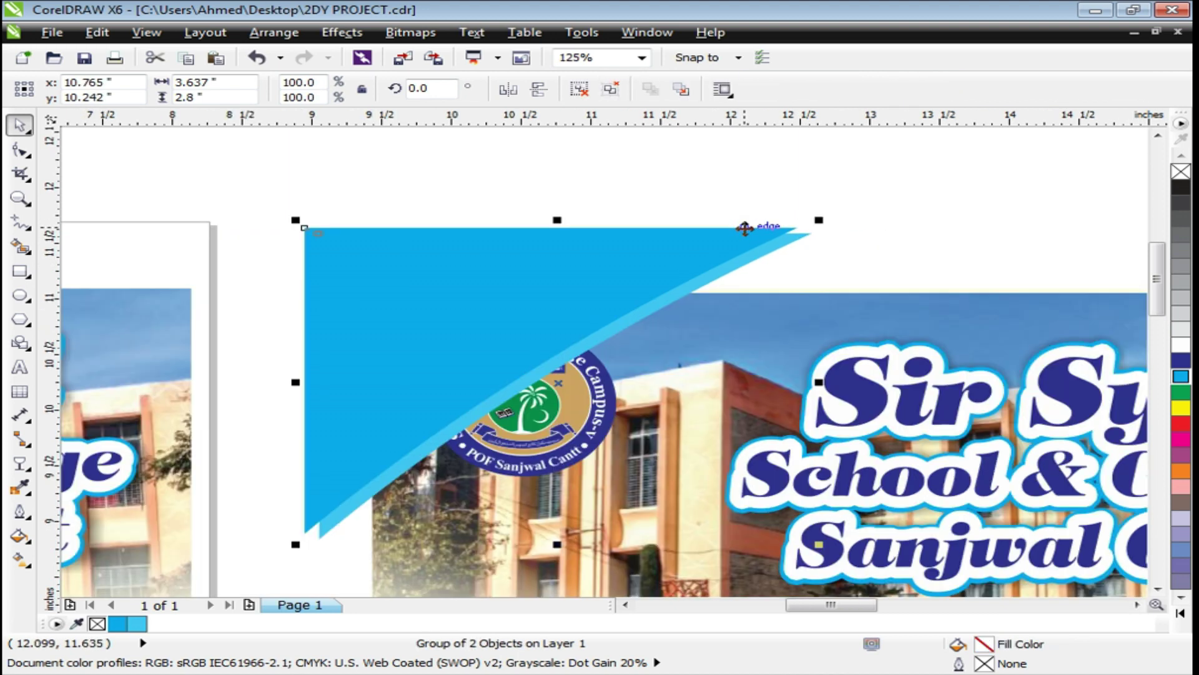
key("F4")
key("z")
left_click_drag(183, 193, 82, 307)
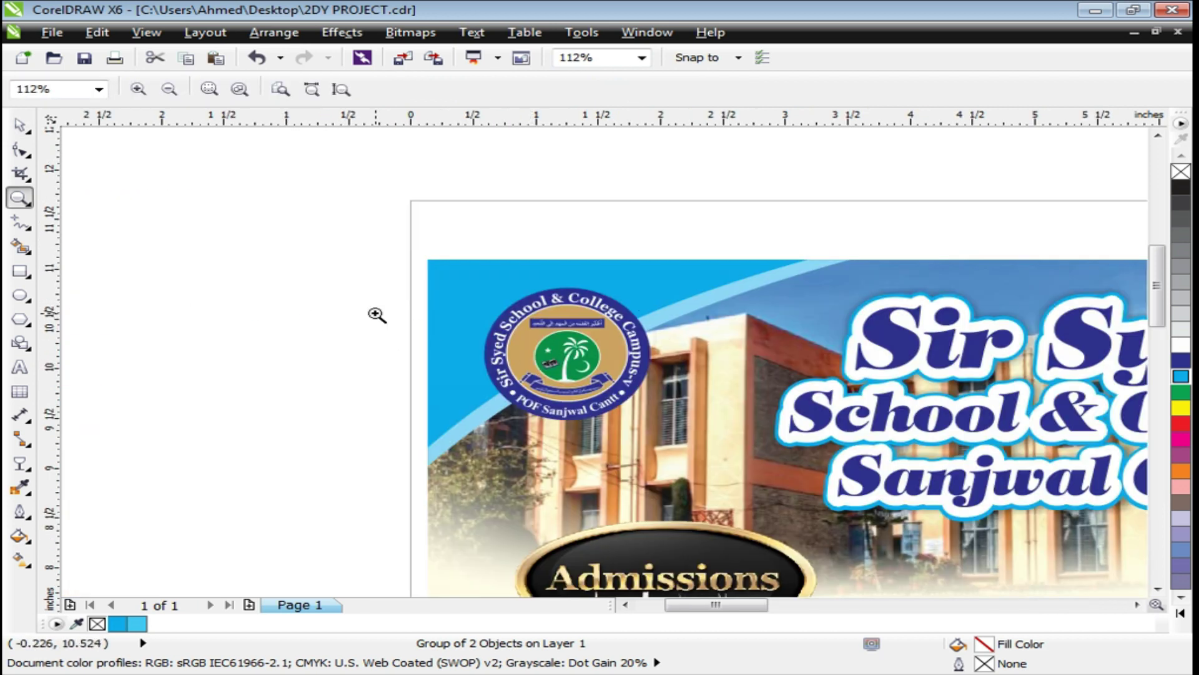
scroll(222, 291, "down", 2)
left_click_drag(731, 231, 1122, 414)
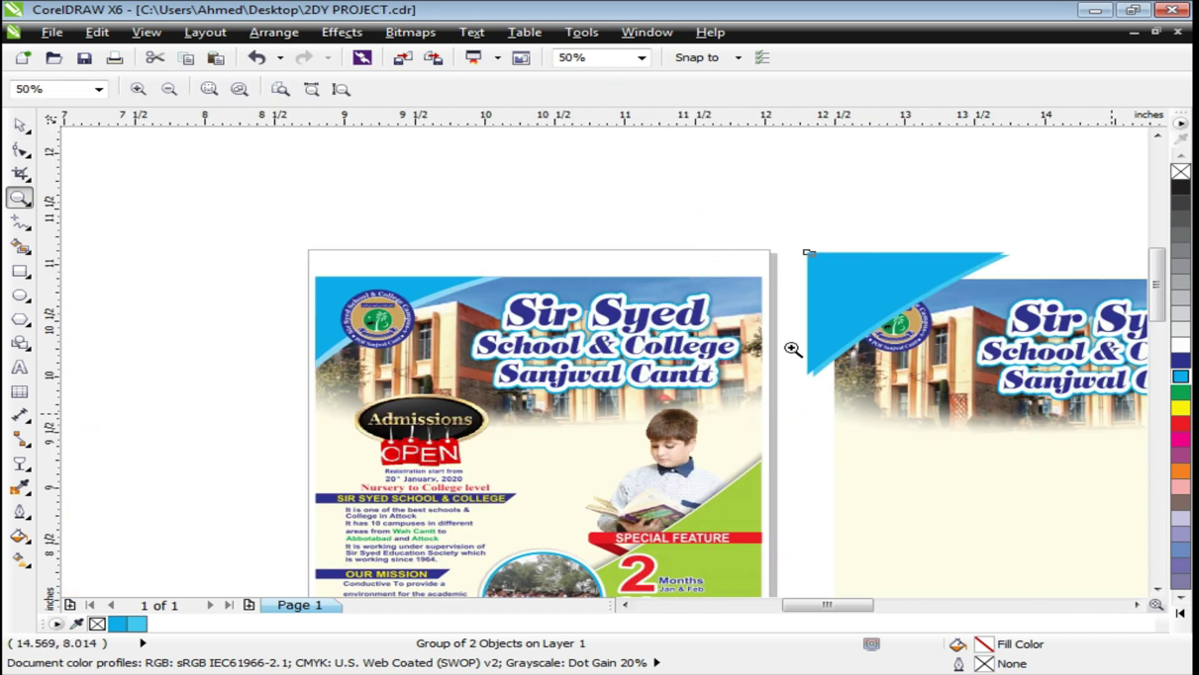
key("space")
right_click(680, 222)
left_click(758, 12)
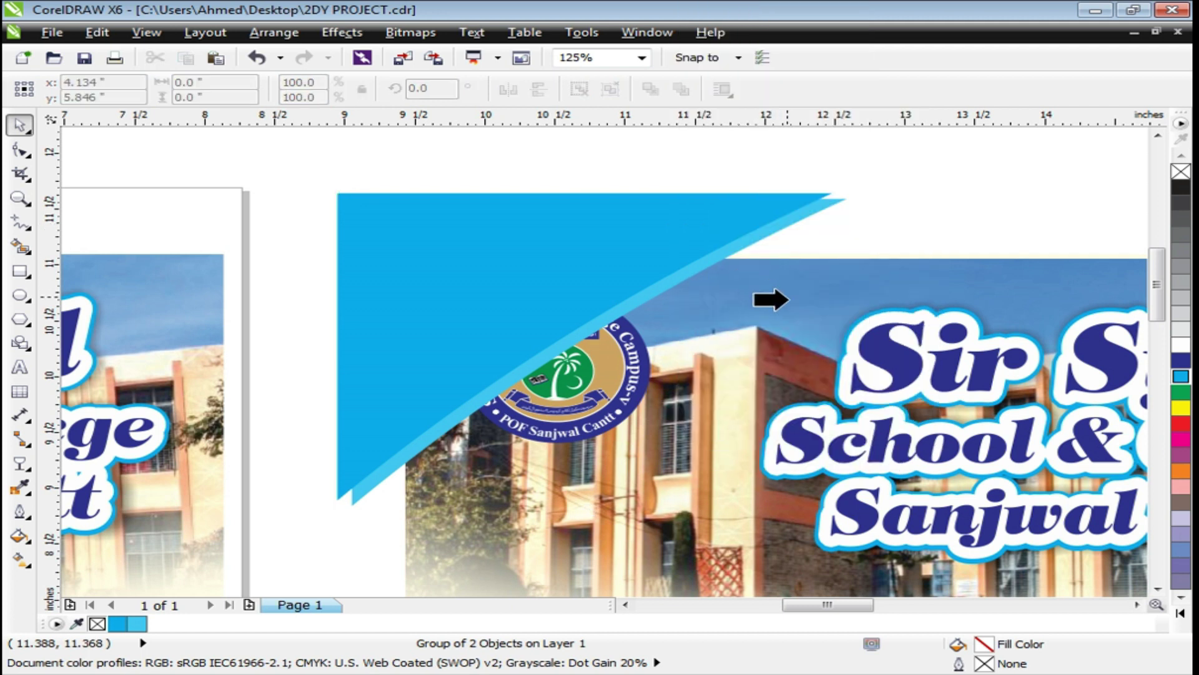
left_click(809, 284)
Step: PowerClip the grouped cyan corner shapes inside the cream background rectangle
right_click(649, 224)
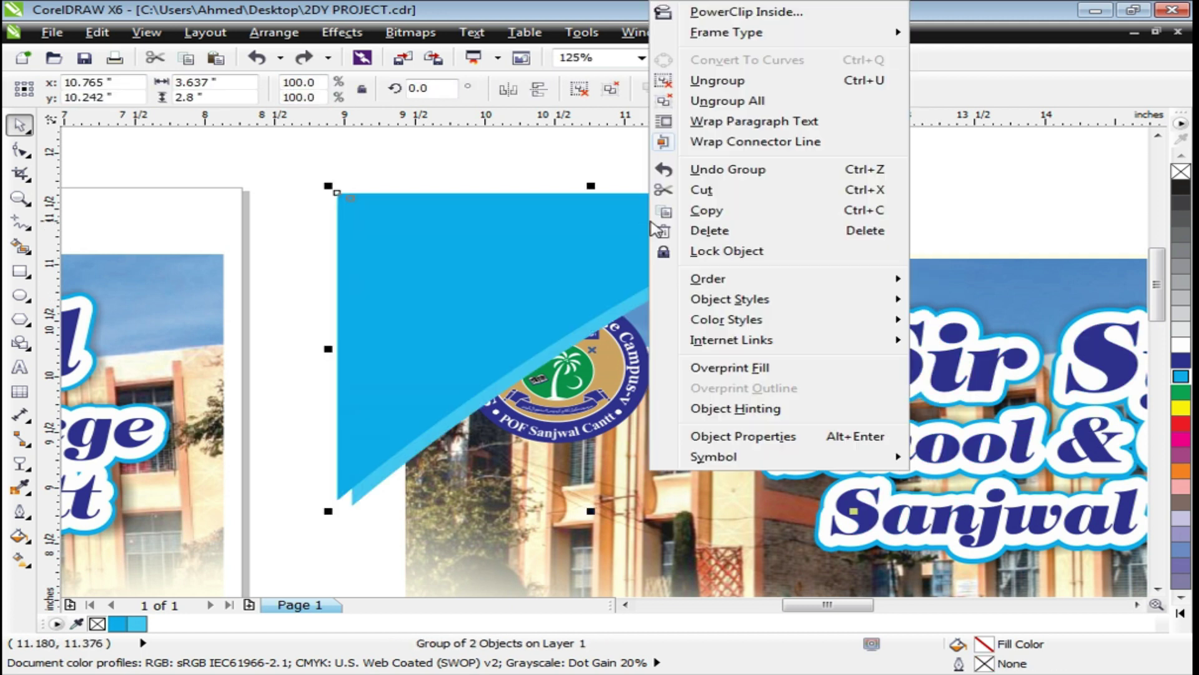
left_click(724, 12)
left_click(427, 519)
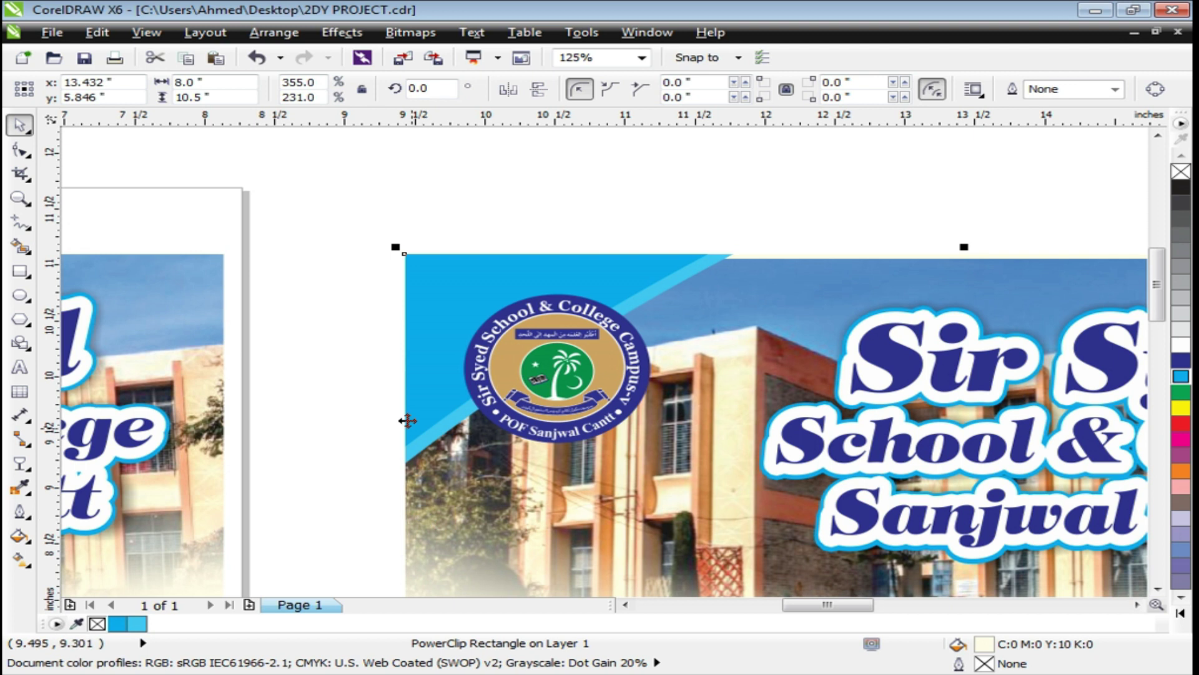
Step: Shift the clipped corner shapes slightly right and down inside the cream rectangle and resize them so the band reaches further along the upper edge
left_click(319, 369)
left_click(533, 269, "alt")
left_click_drag(589, 270, 623, 286)
left_click(657, 284)
left_click_drag(886, 203, 897, 222)
left_click(865, 211)
left_click(522, 417)
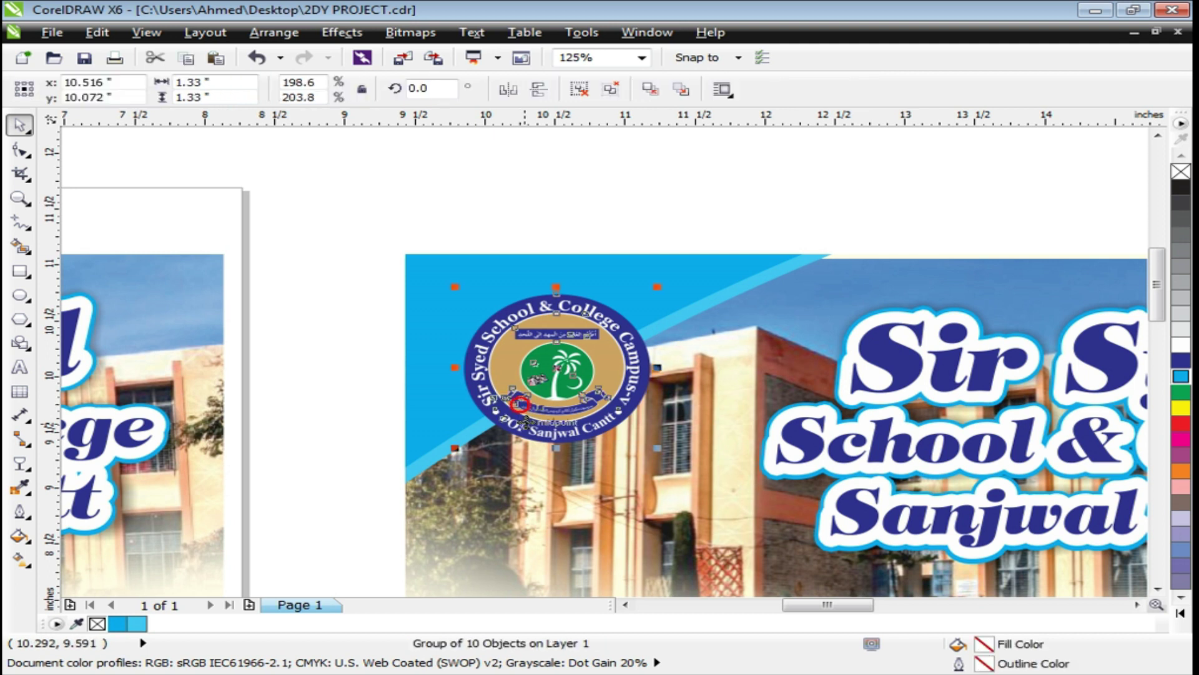
left_click(328, 339)
left_click(471, 272)
key("shift+F2")
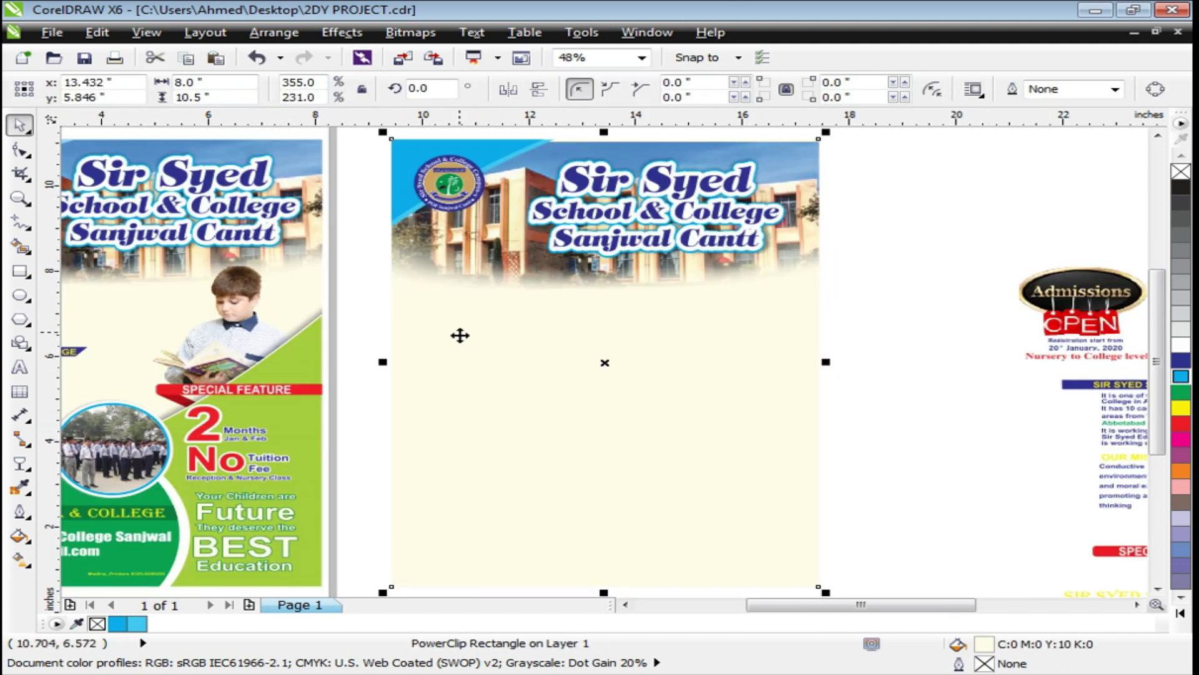
Step: Draw a rectangle about 8 by 6.4 inches over the lower part of the cream background, spanning its full width
left_click(873, 443)
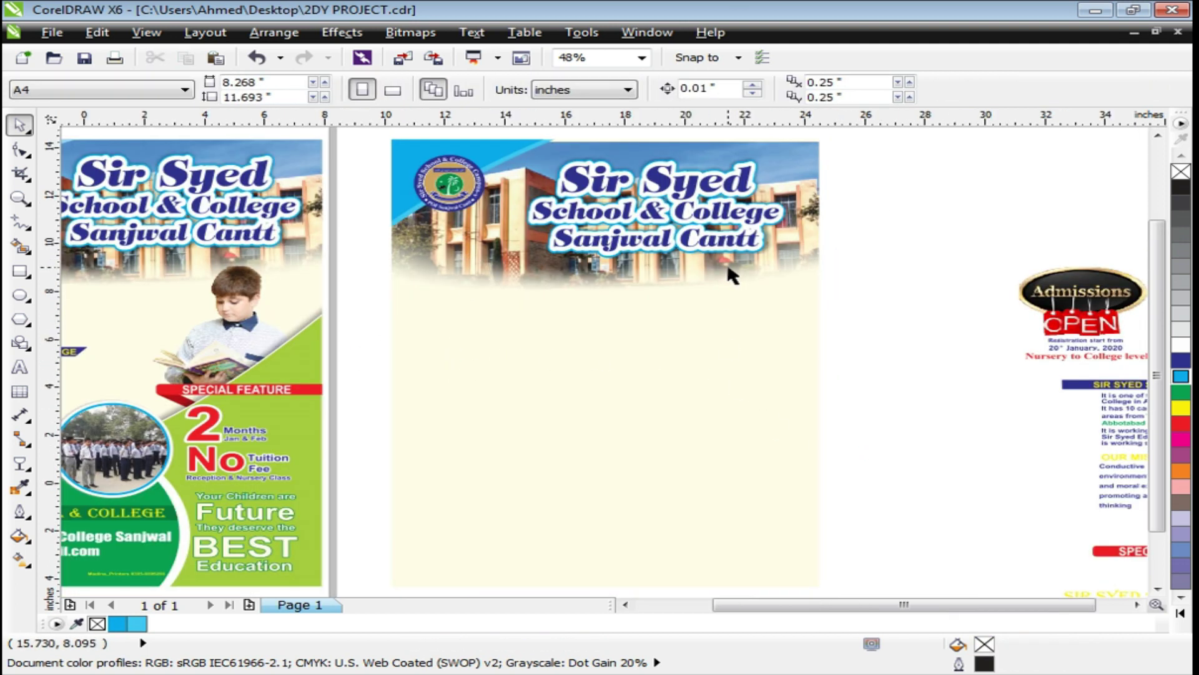
key("F4")
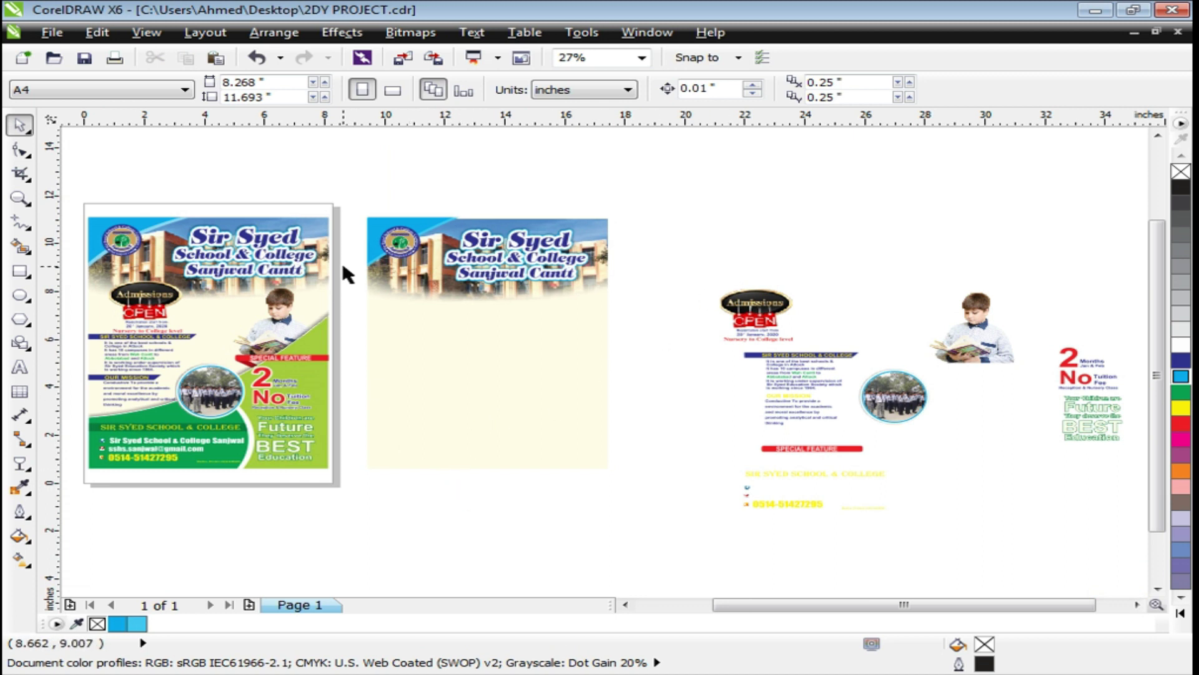
key("z")
left_click_drag(329, 200, 778, 524)
left_click(622, 478)
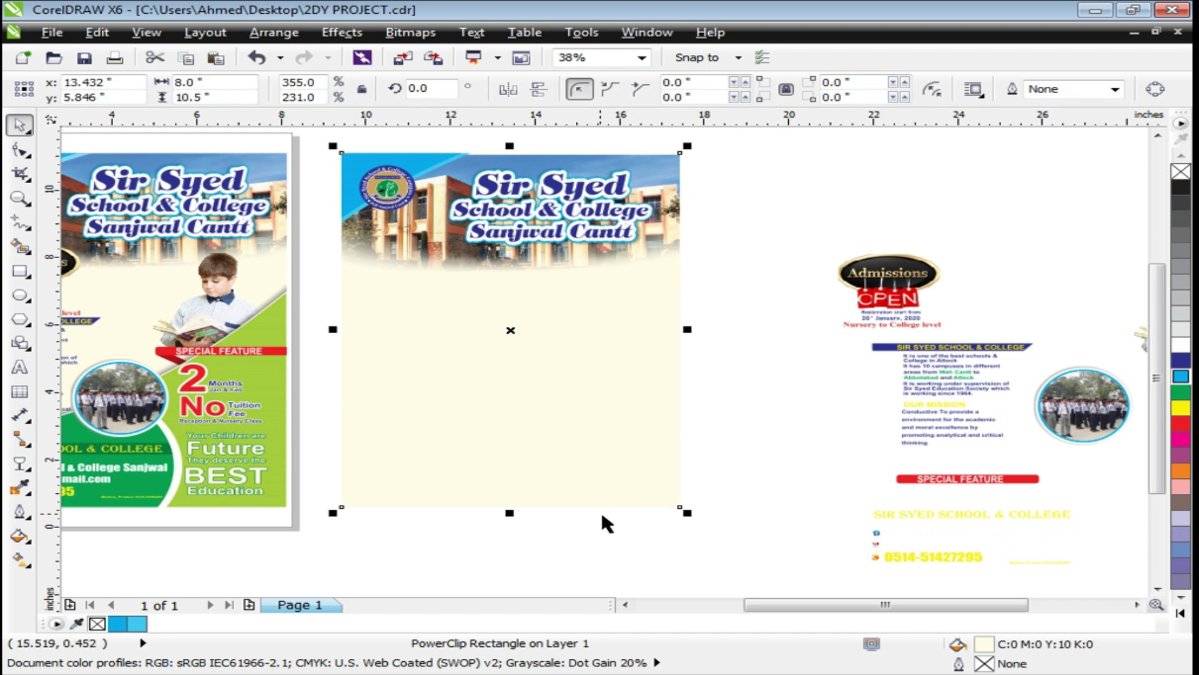
left_click(662, 551)
left_click(20, 271)
mouse_move(342, 289)
left_mouse_down()
mouse_move(629, 488)
mouse_move(681, 507)
left_mouse_up()
key("z")
left_click_drag(281, 252, 744, 513)
key("space")
Step: Convert the new rectangle to curves and delete its upper-left node
key("ctrl+q")
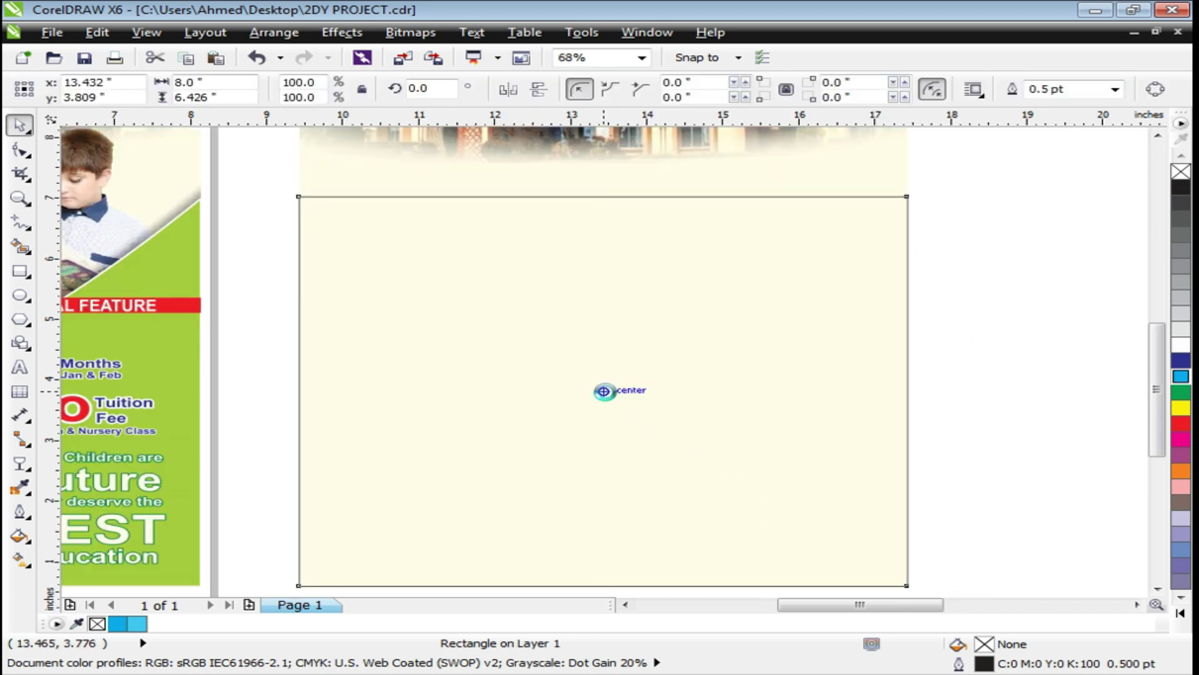
key("F10")
scroll(508, 329, "down", 2)
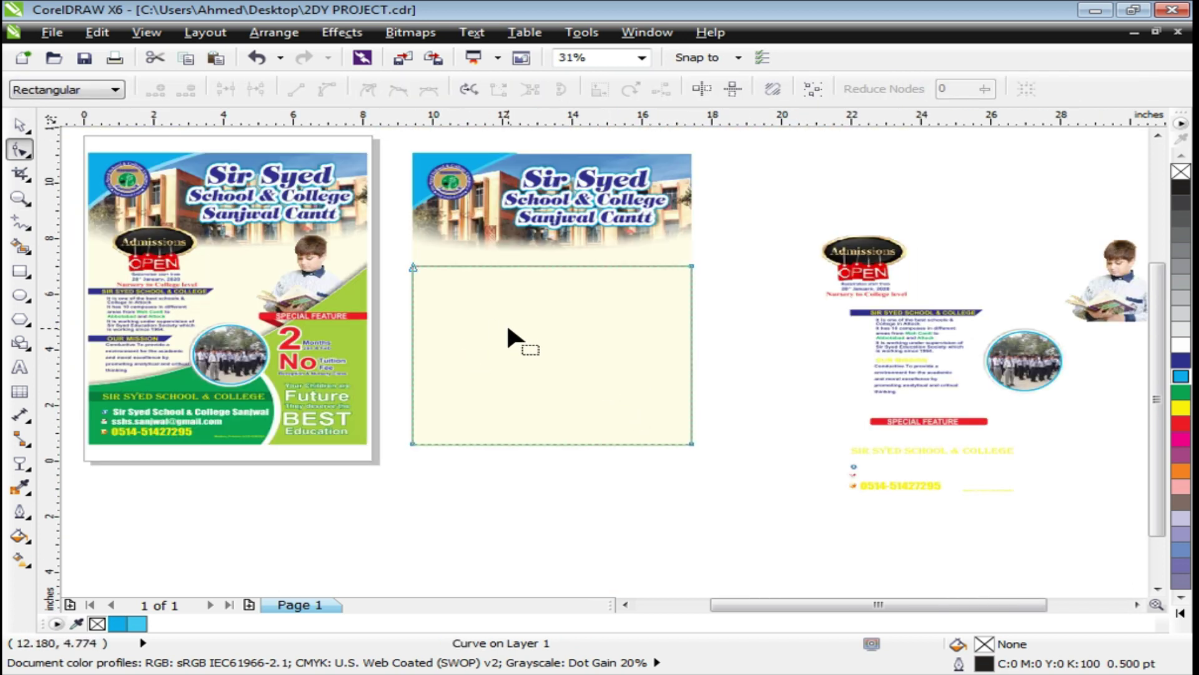
left_click(411, 263)
key("Delete")
key("space")
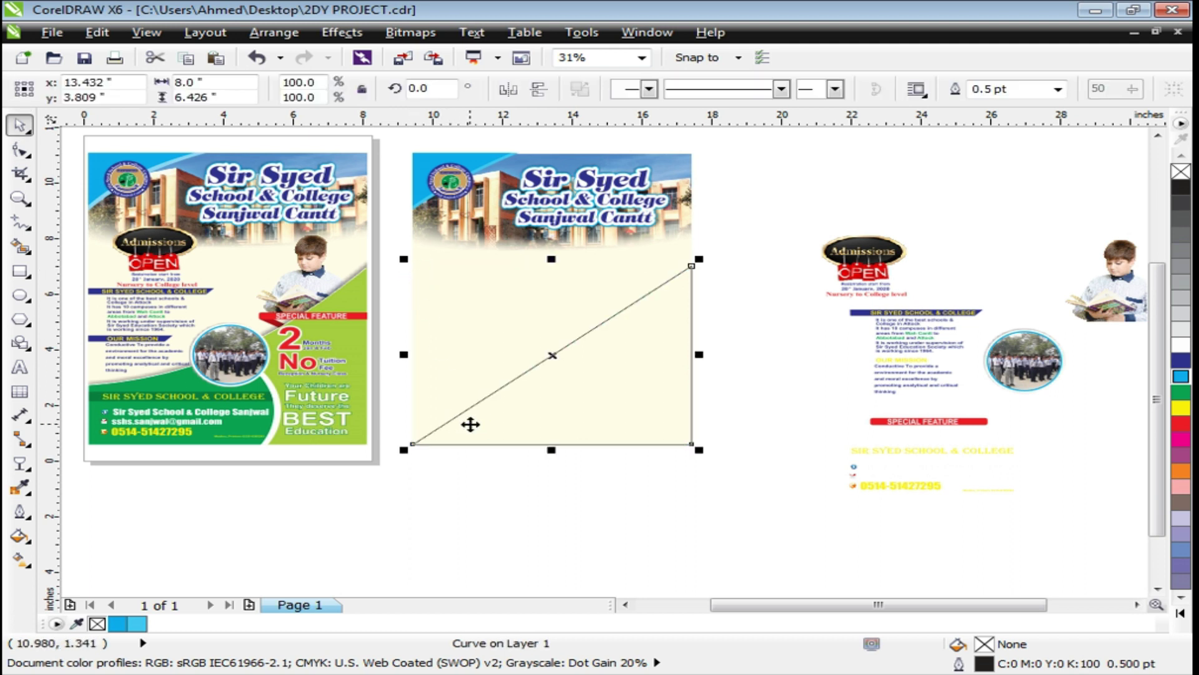
Step: Add a node on the triangle's diagonal edge and move it onto the cream background's left edge at about 3.2 inches height
key("F10")
double_click(483, 399)
double_click(481, 399)
double_click(480, 398)
left_click_drag(480, 398, 412, 371)
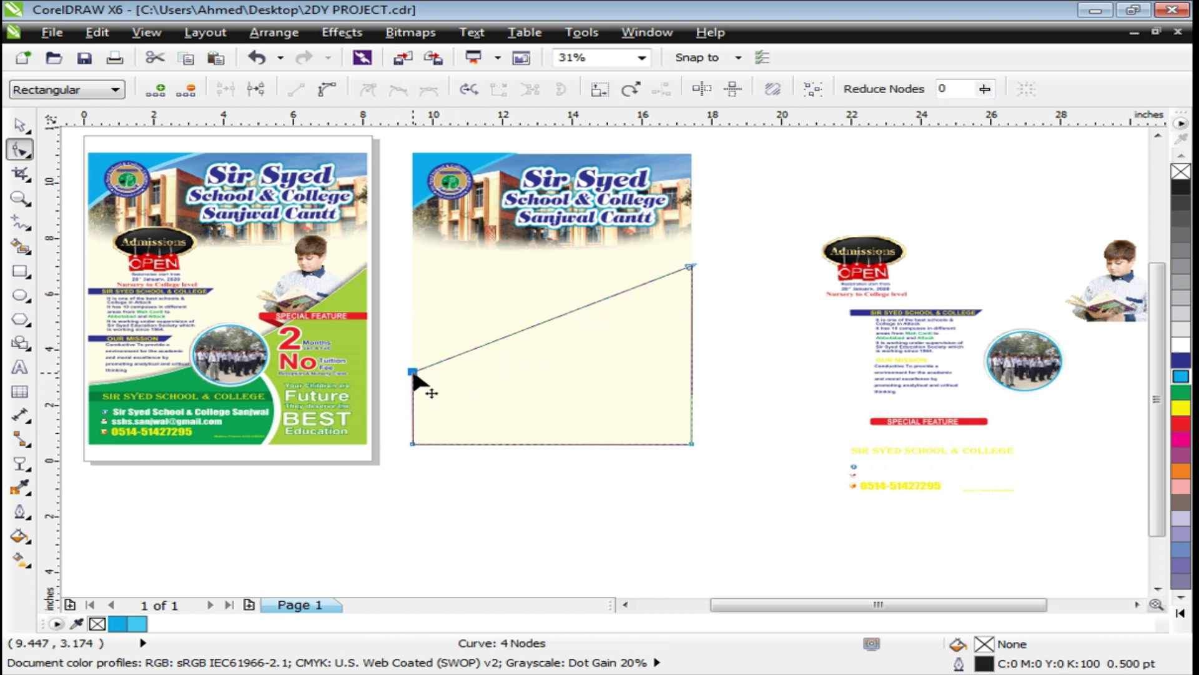
key("space")
Step: Lower the outline's upper-left node slightly along the left edge, following the green area of the finished flyer
scroll(567, 359, "down", 2)
key("z")
left_click_drag(245, 241, 710, 434)
left_click_drag(278, 346, 637, 519)
key("space")
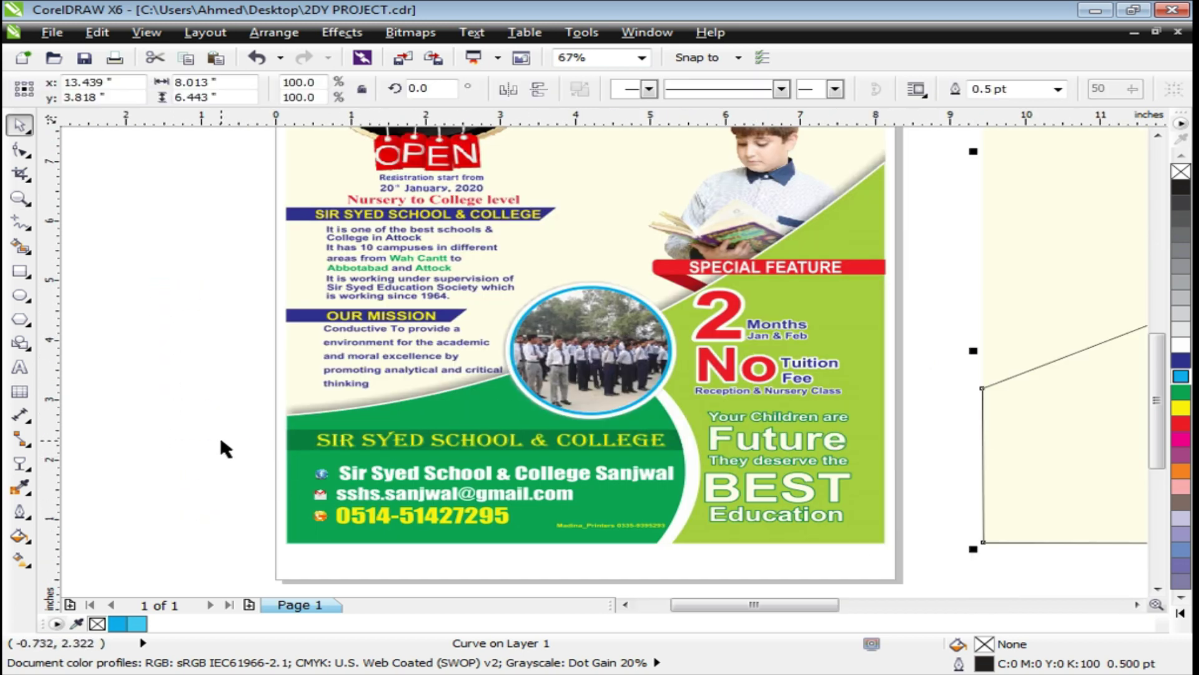
scroll(212, 440, "down", 2)
key("z")
left_click_drag(534, 271, 945, 511)
key("space")
left_click(824, 422)
double_click(675, 422)
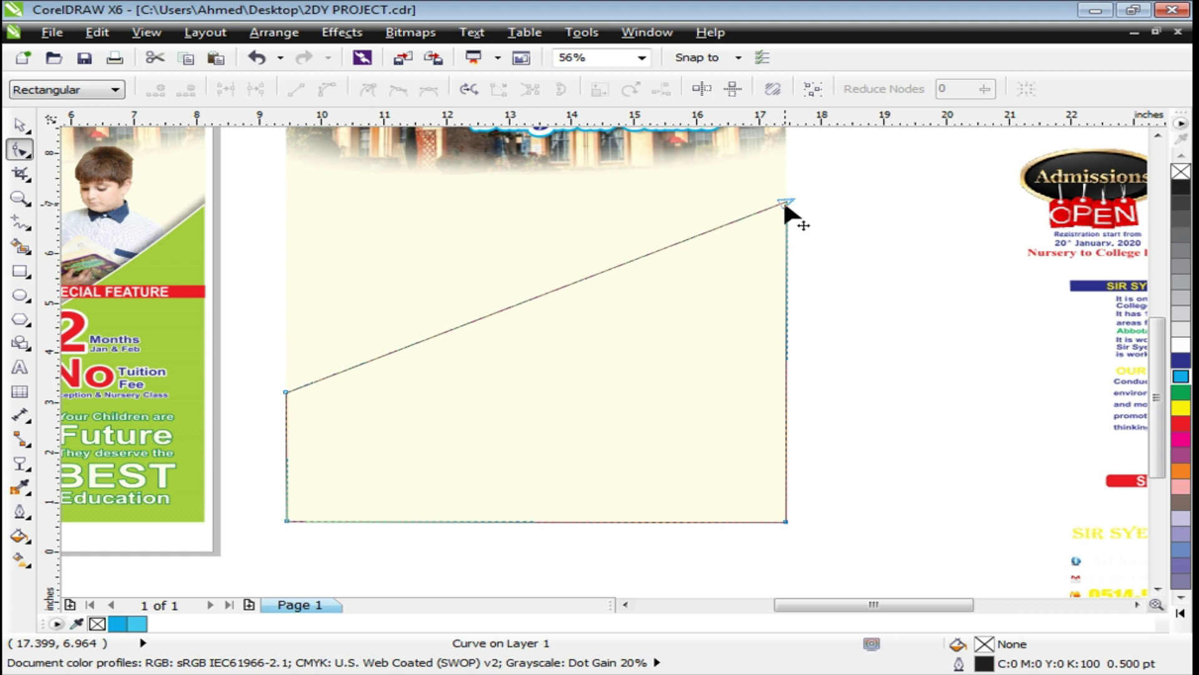
left_click_drag(286, 392, 285, 410)
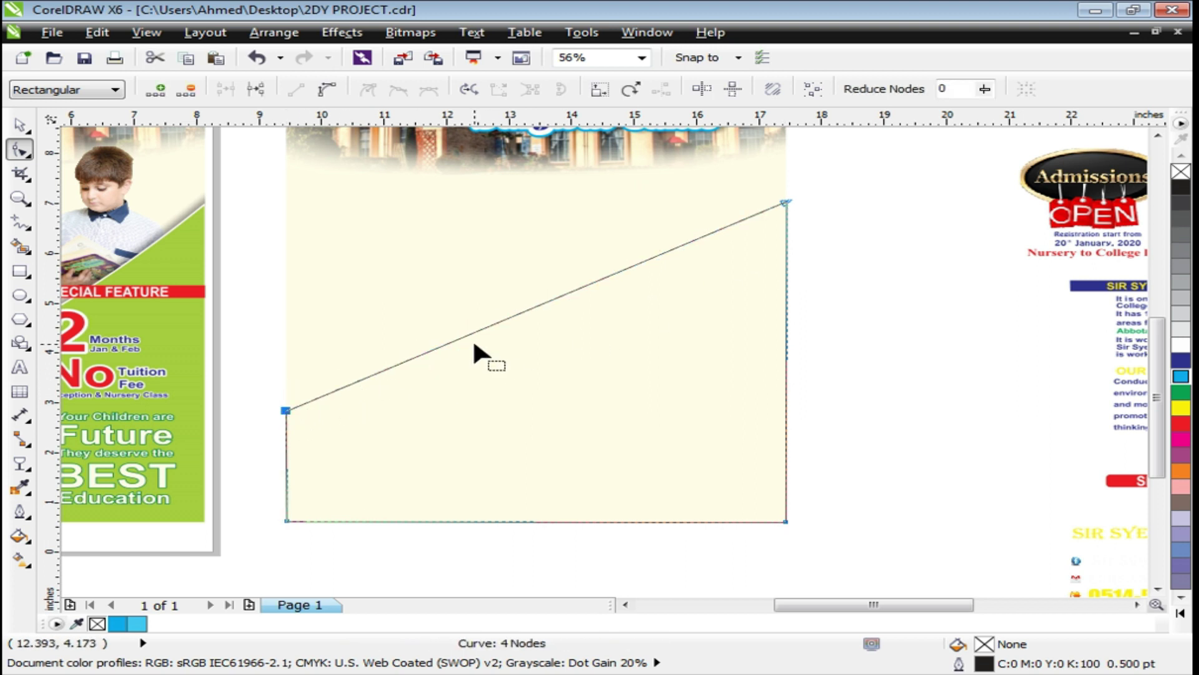
Step: Convert the outline's sloped upper edge to a curve and bend it downward into a smooth arc
key("space")
double_click(503, 323)
left_click(506, 320)
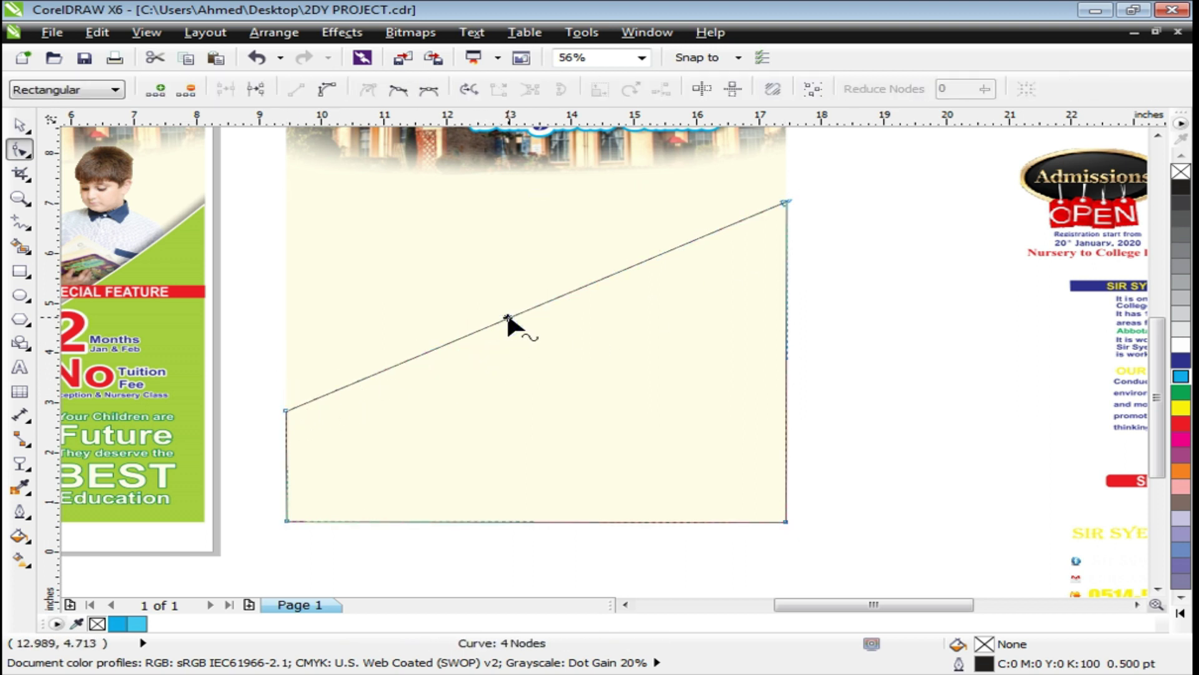
left_click(323, 87)
left_click_drag(517, 315, 543, 353)
scroll(722, 353, "down", 2)
key("z")
left_click_drag(396, 222, 852, 486)
key("space")
key("ctrl+z")
left_click(731, 522)
left_click(715, 458)
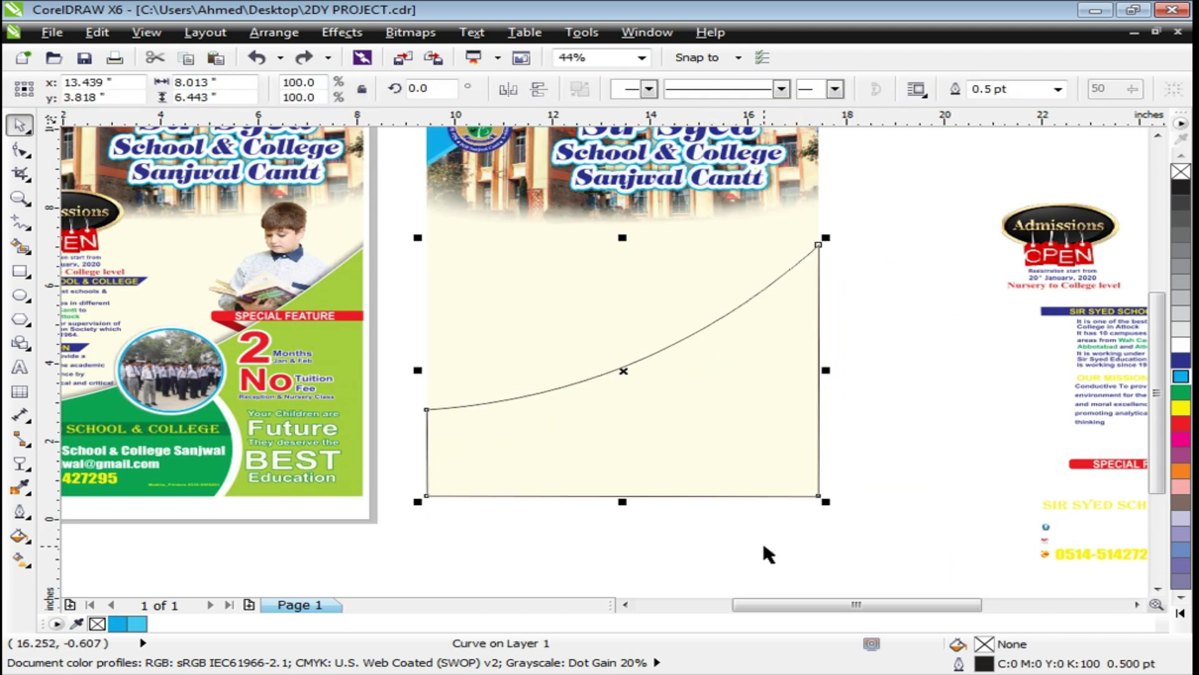
Step: Fill the curved shape with light green C:40 M:0 Y:100 K:0 and remove its outline
left_click(1182, 615)
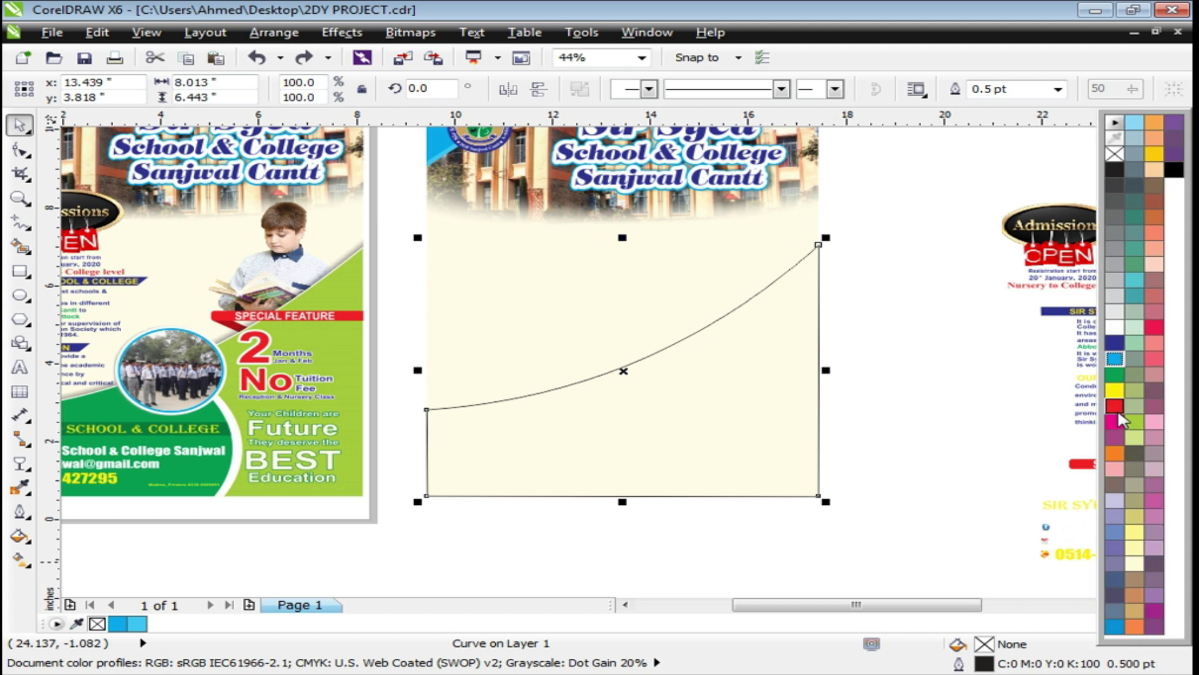
left_click(1135, 427)
left_click(785, 541)
left_click(755, 484)
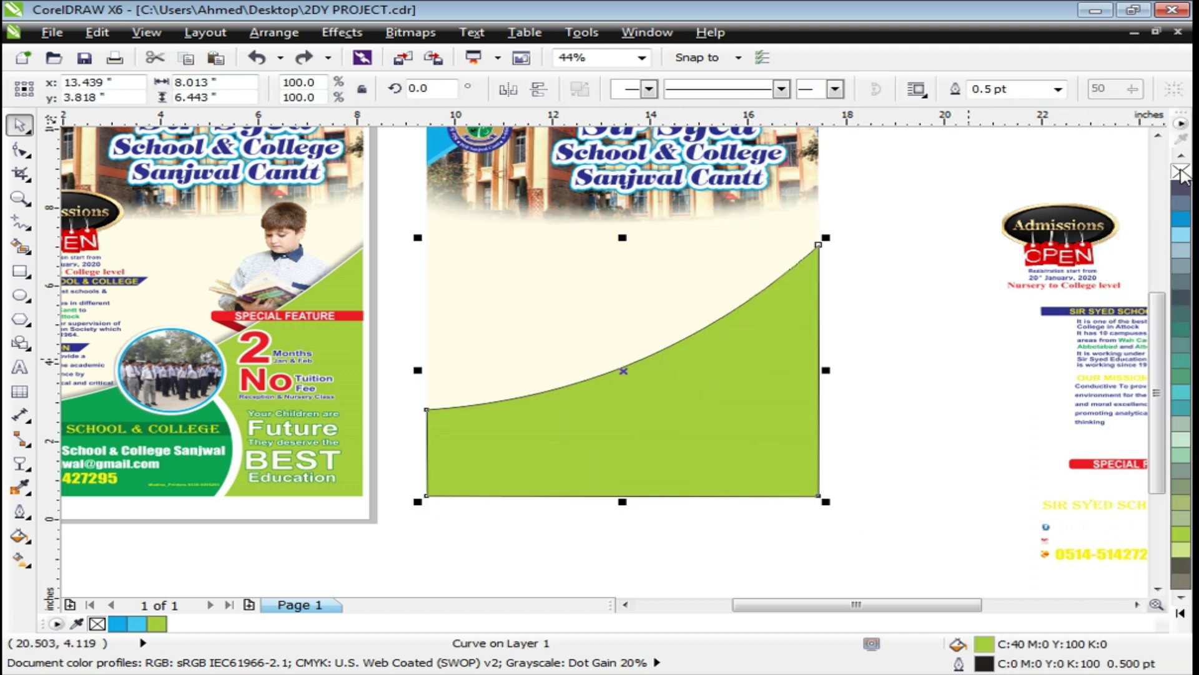
right_click(1181, 172)
Step: Draw an ellipse about 6.1 by 5.2 inches over the light-green shape's lower-left part, extending past the background's left and lower edges
scroll(695, 290, "down", 2)
key("F2")
left_click_drag(221, 267, 605, 460)
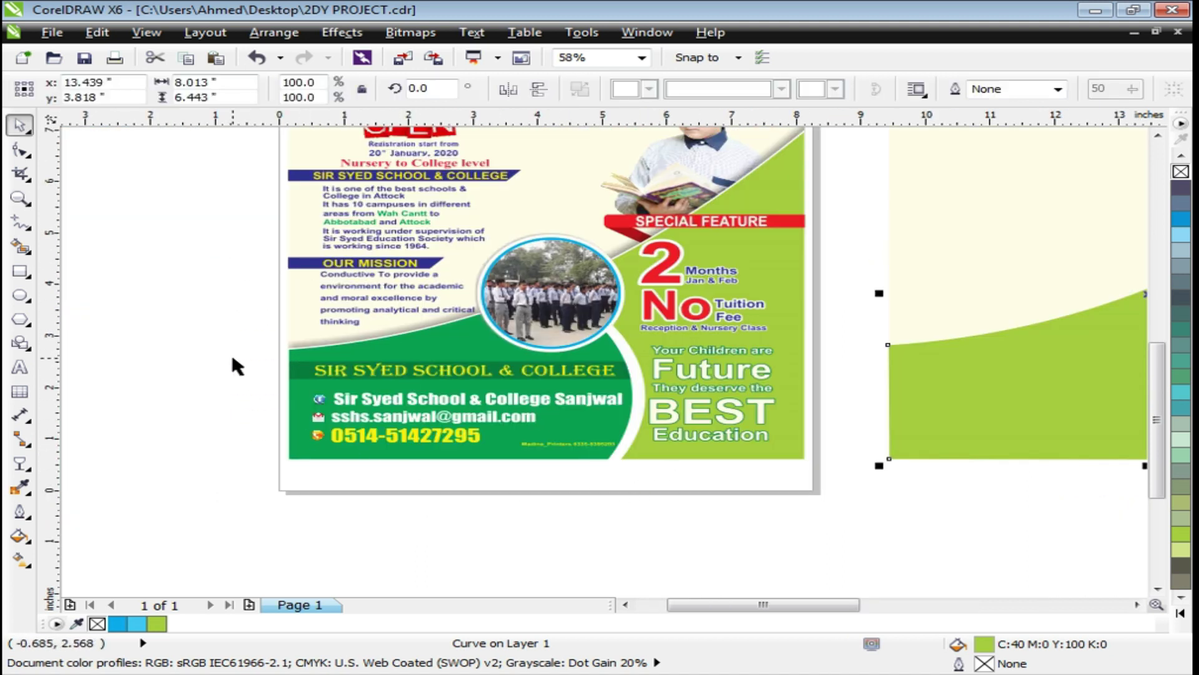
scroll(231, 358, "down", 2)
key("F2")
left_click_drag(504, 207, 977, 516)
left_click(747, 511)
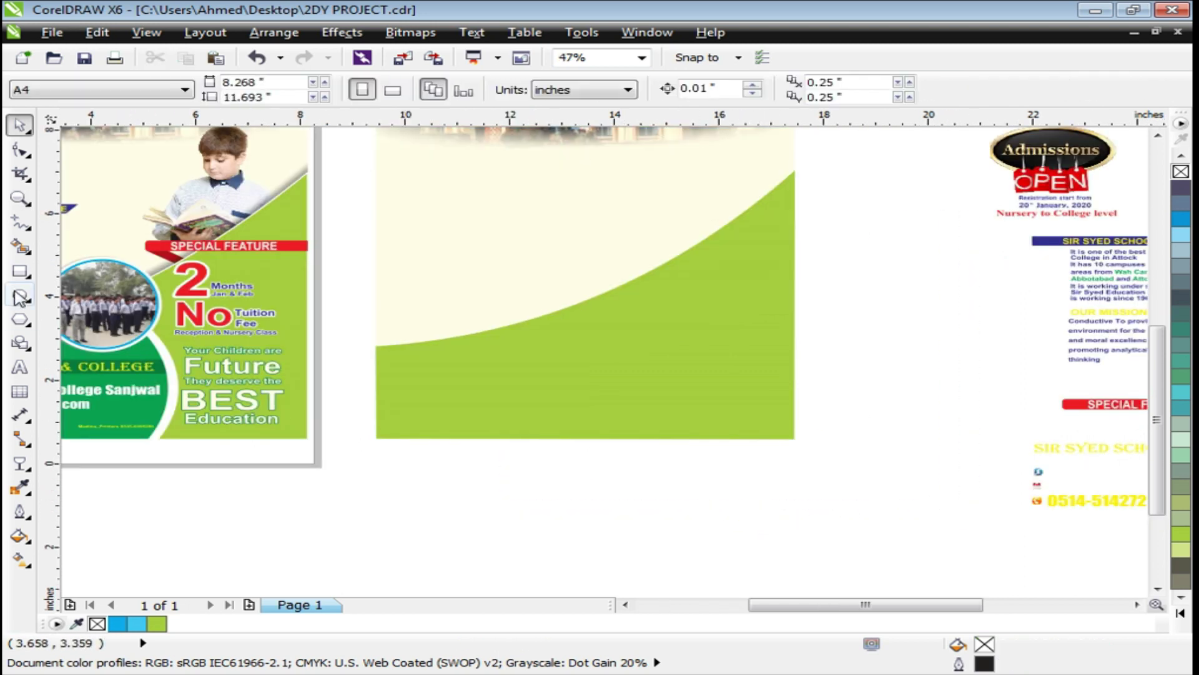
left_click(20, 295)
left_click_drag(335, 283, 653, 497)
key("space")
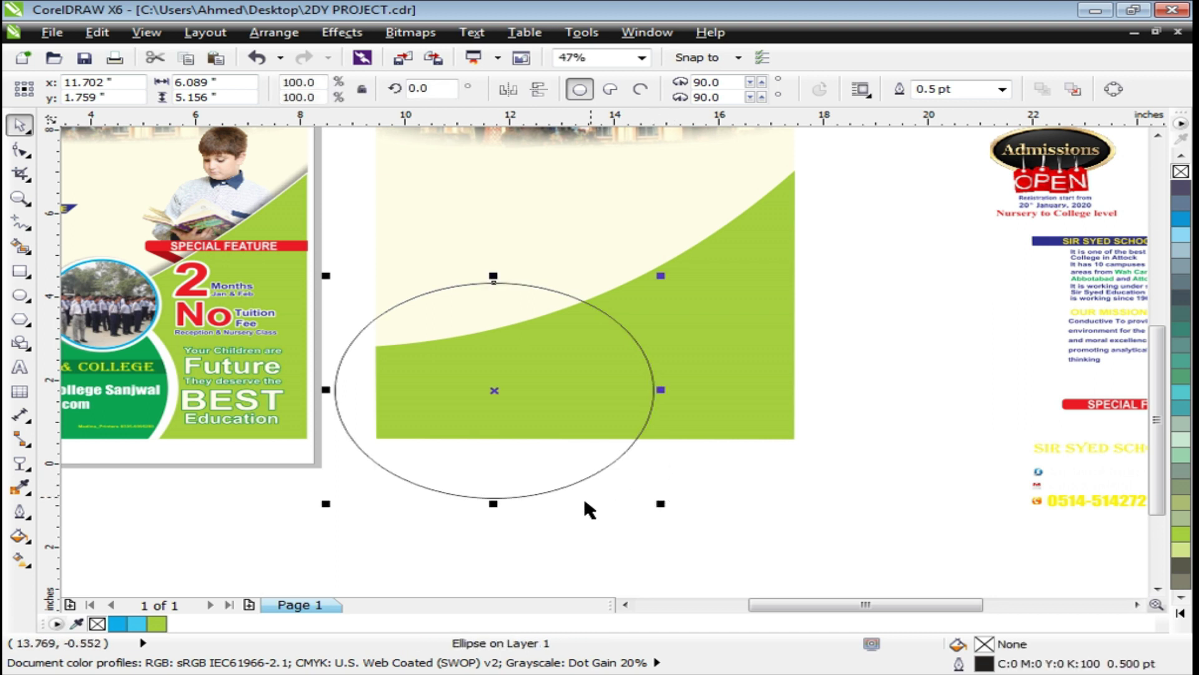
Step: Fill the ellipse with green C:100 M:0 Y:100 K:10 and remove its outline
left_click(1181, 615)
left_click(1115, 375)
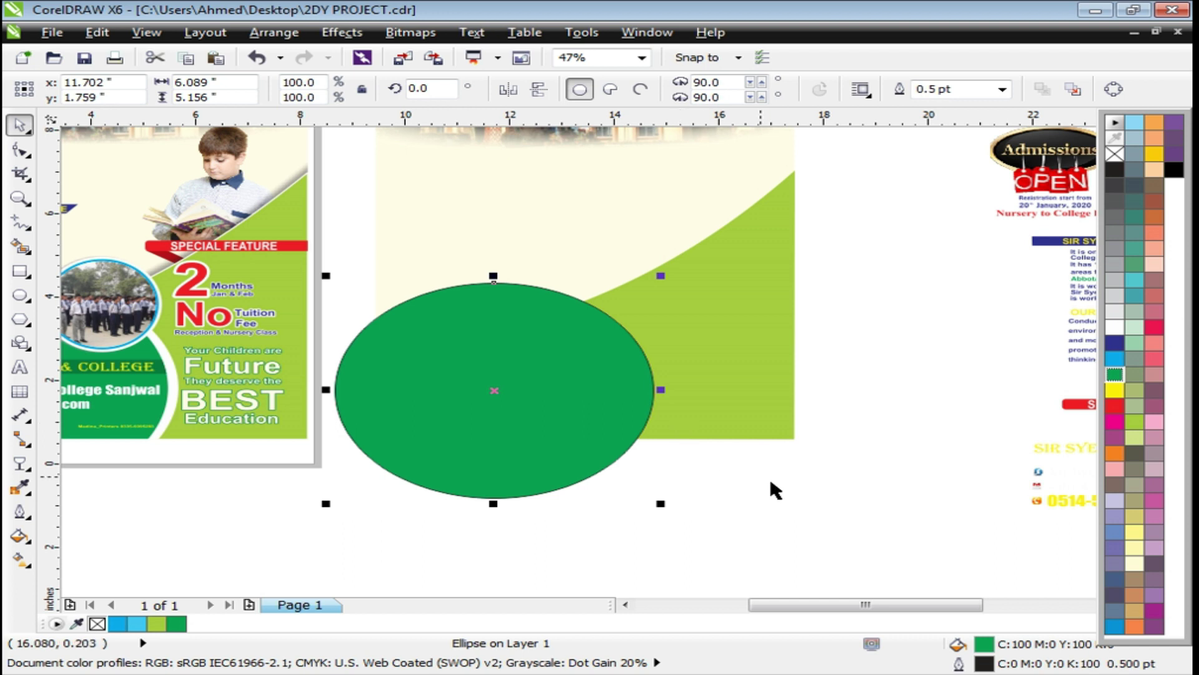
right_click(105, 623)
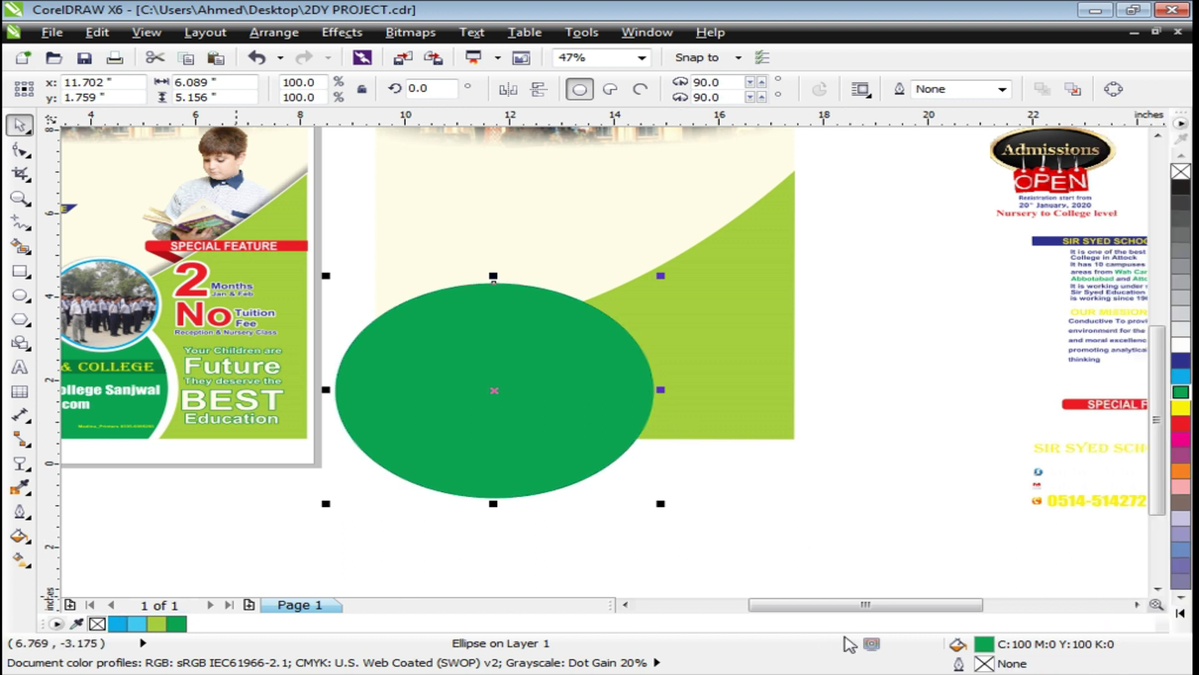
double_click(985, 644)
left_click(475, 201)
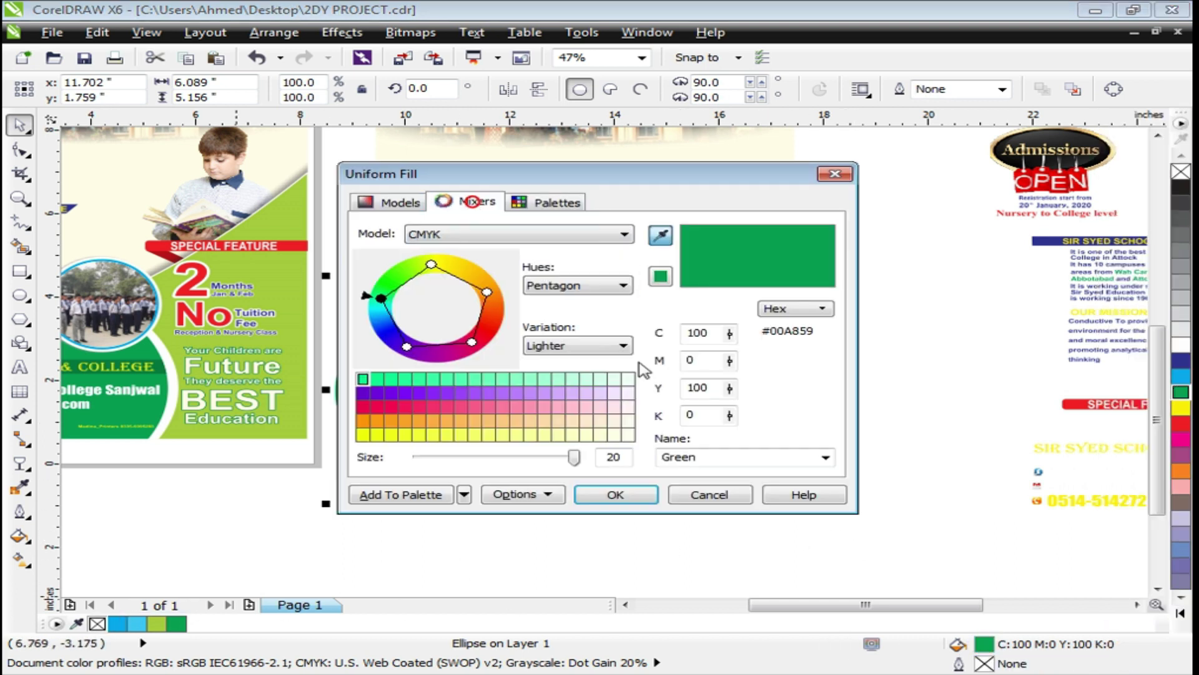
type("0")
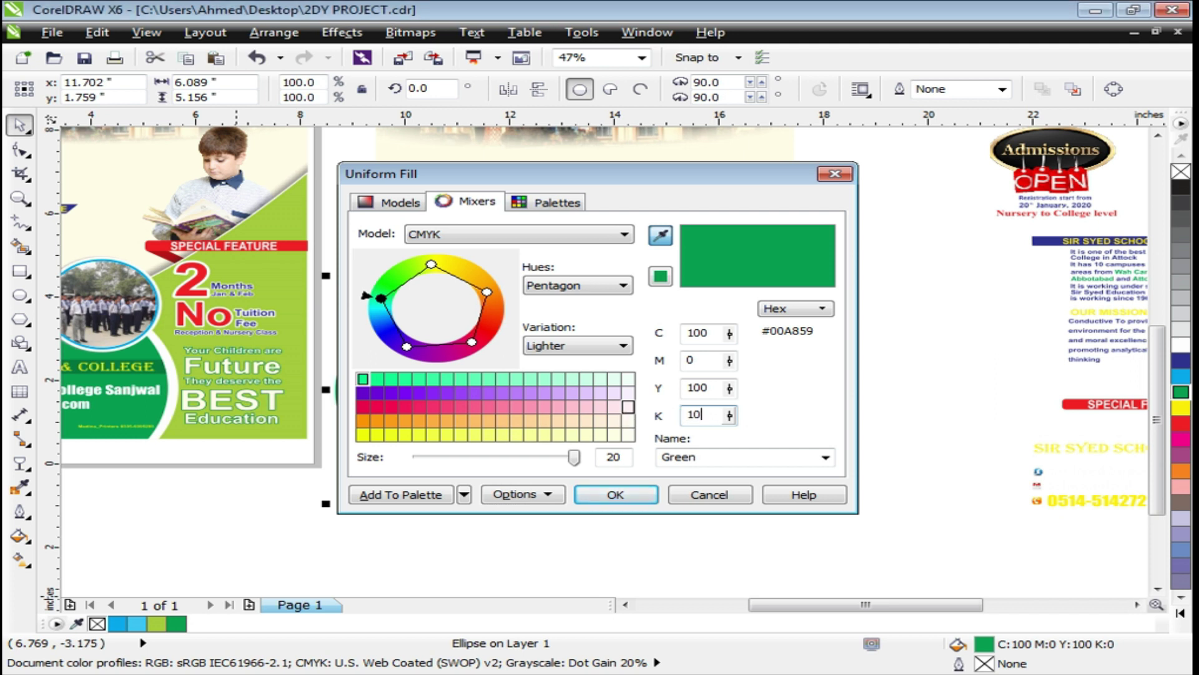
key("Return")
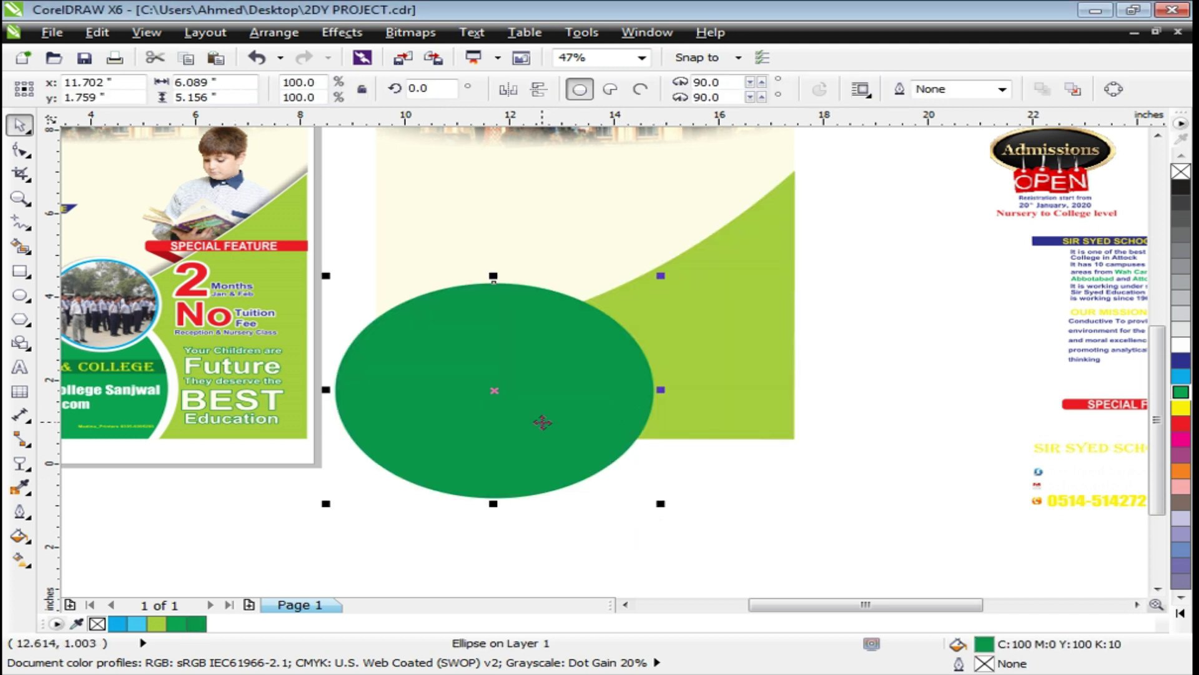
Step: Duplicate the green ellipse about 0.22 inch to the right and fill the copy with white
left_click_drag(494, 400, 502, 406)
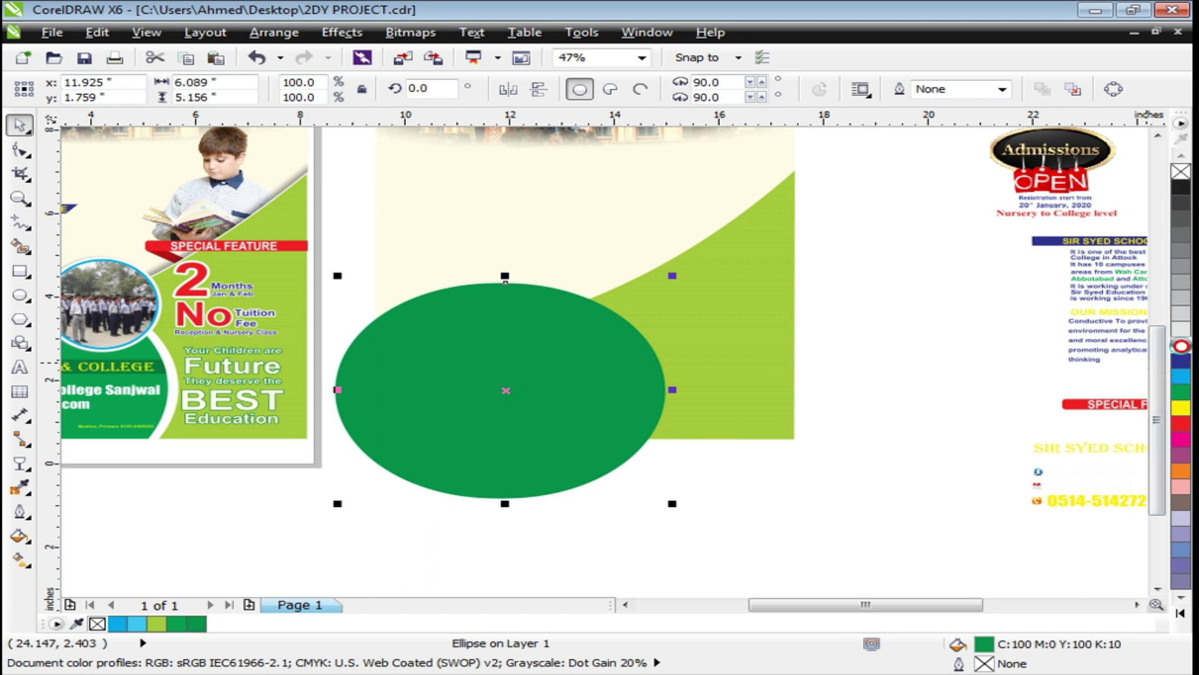
left_click(1182, 346)
left_click(515, 549)
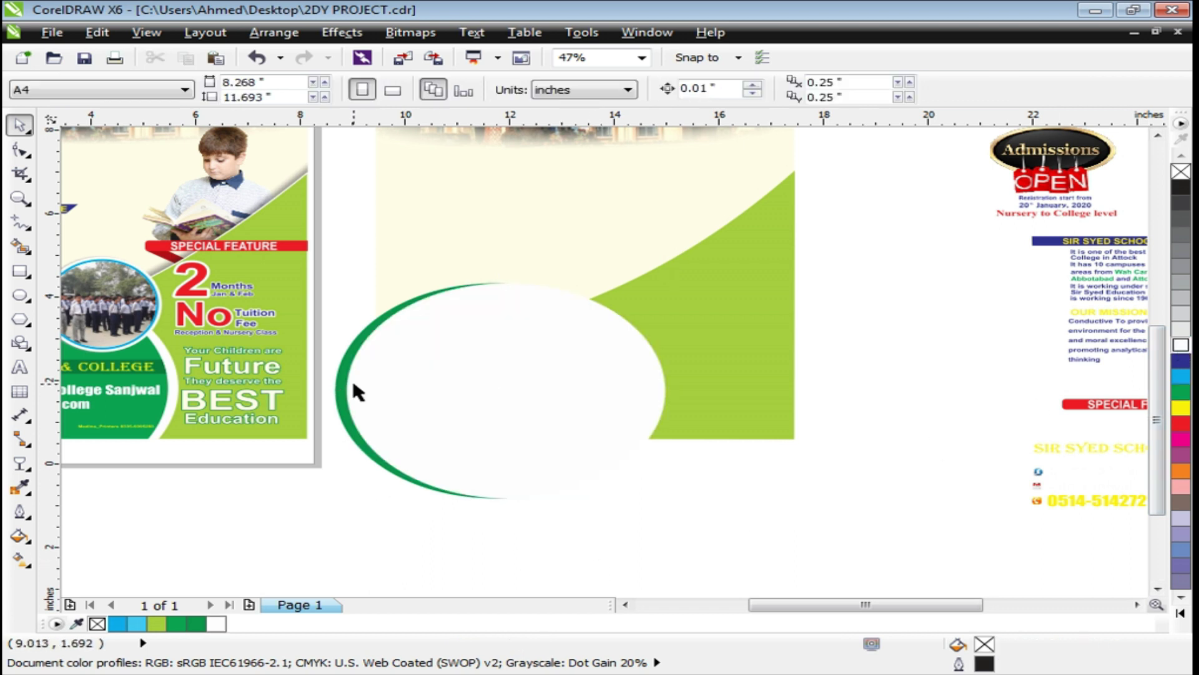
Step: Bring the green ellipse in front of the white copy, leaving a white crescent along its right side
key("F2")
left_click_drag(250, 239, 887, 616)
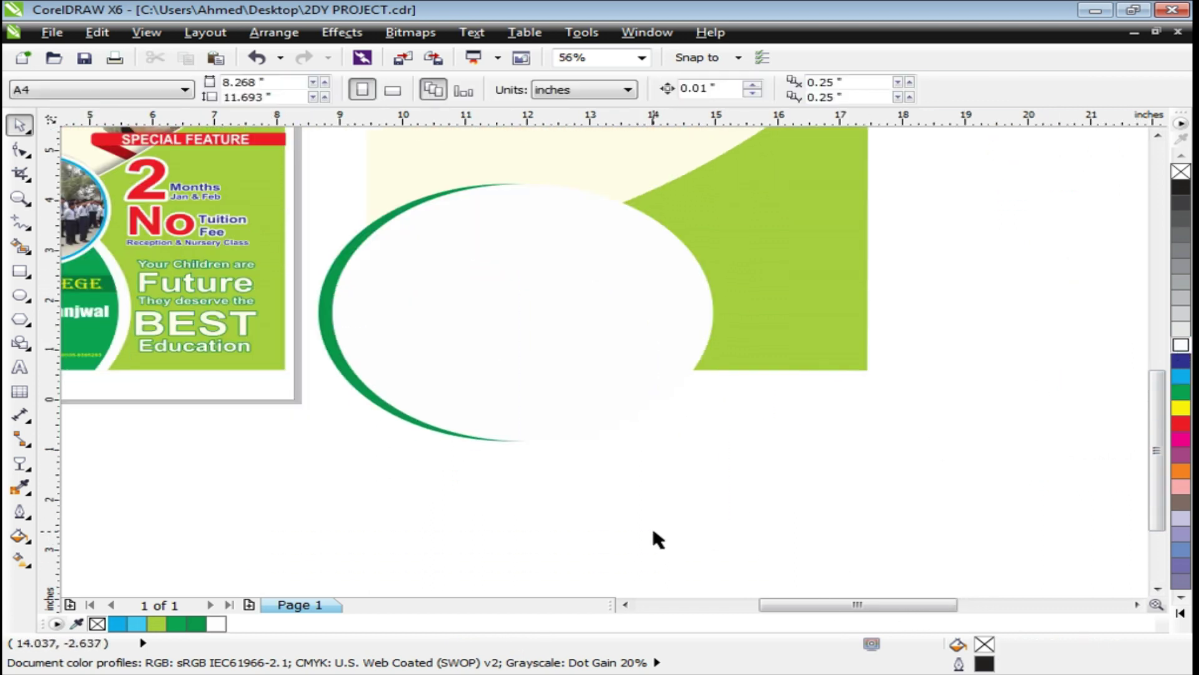
left_click(361, 389)
key("shift+Page_Up")
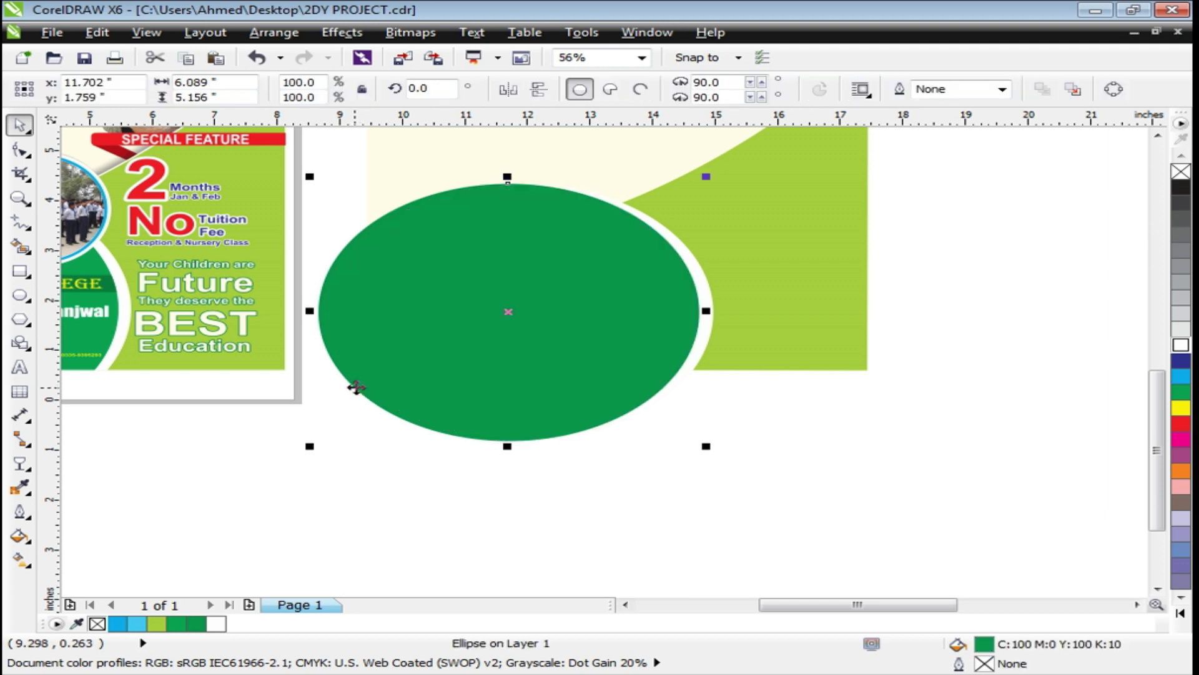
left_click(689, 489)
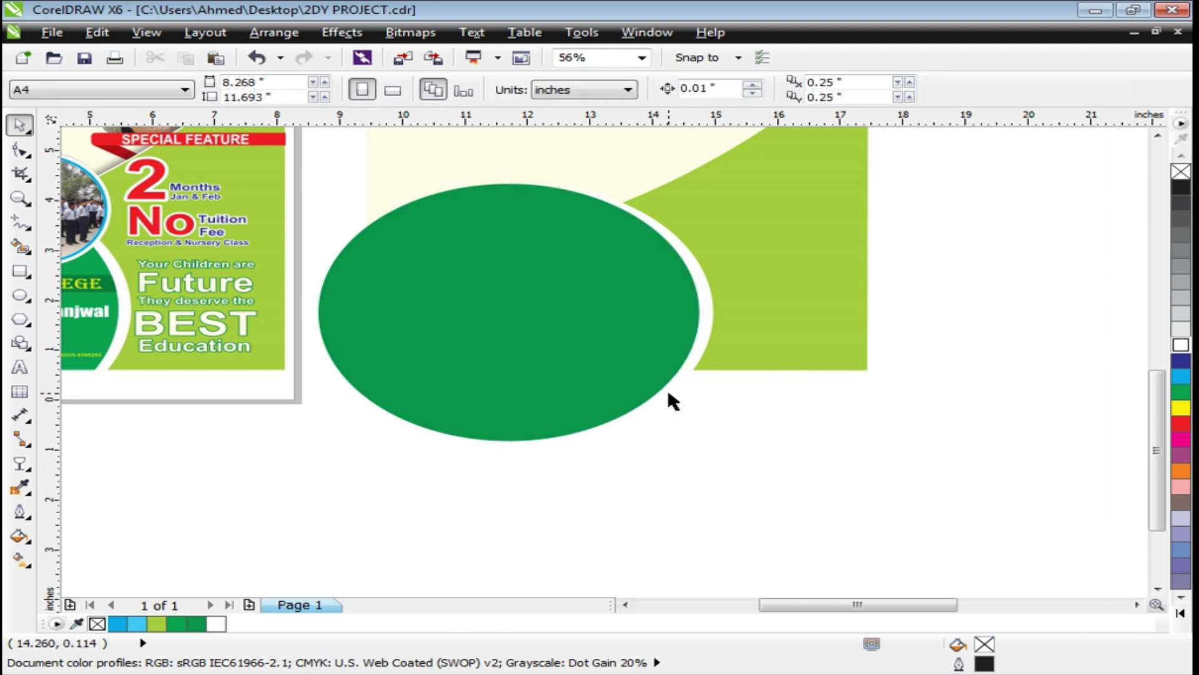
Step: Group the green ellipse with its white copy and PowerClip the group inside the light-green curved shape
left_click(703, 290)
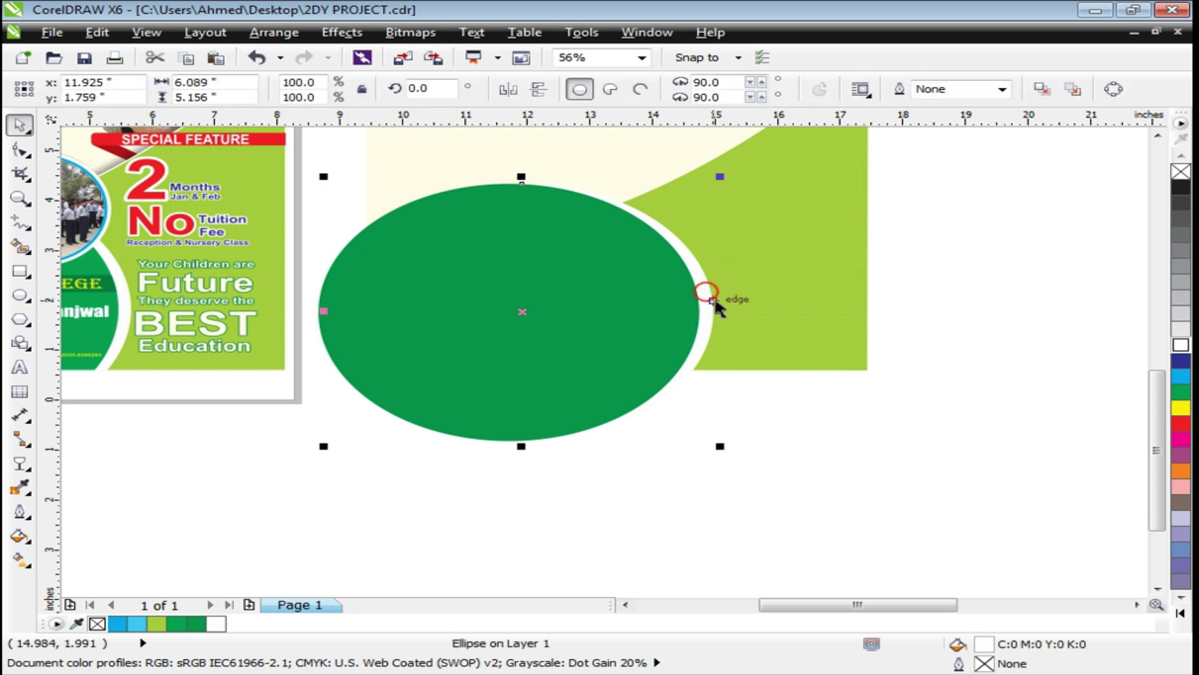
left_click_drag(718, 316, 719, 316)
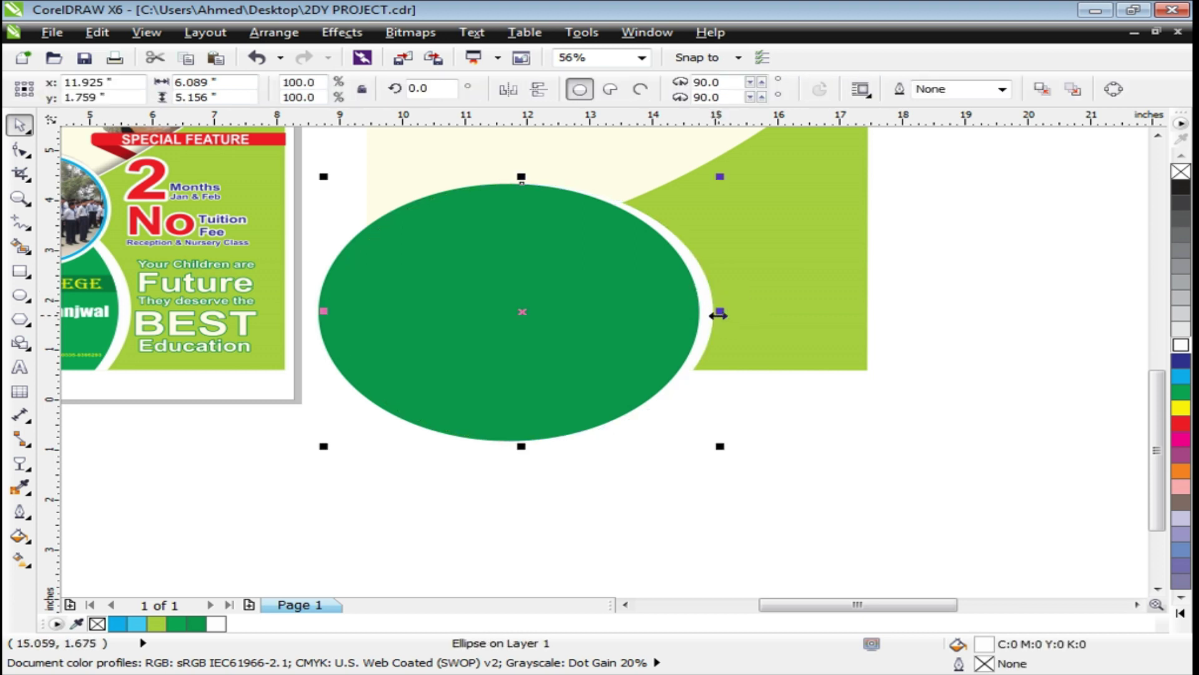
left_click(615, 304, "shift")
key("ctrl+g")
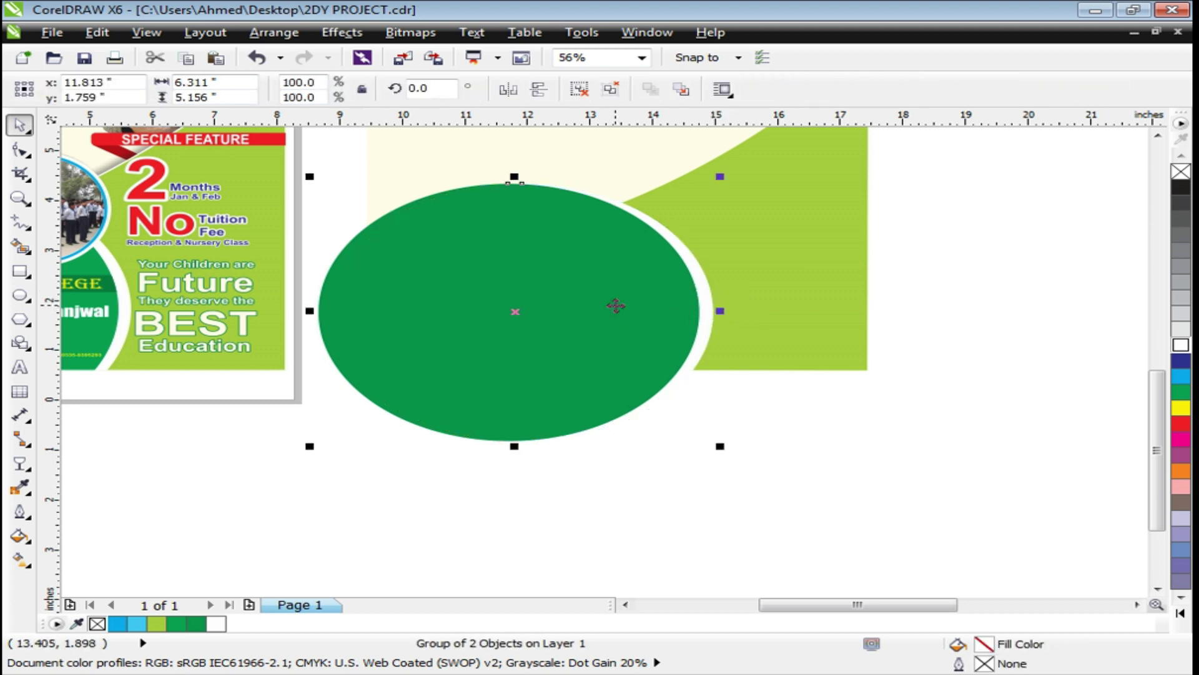
right_click(616, 305)
left_click(671, 11)
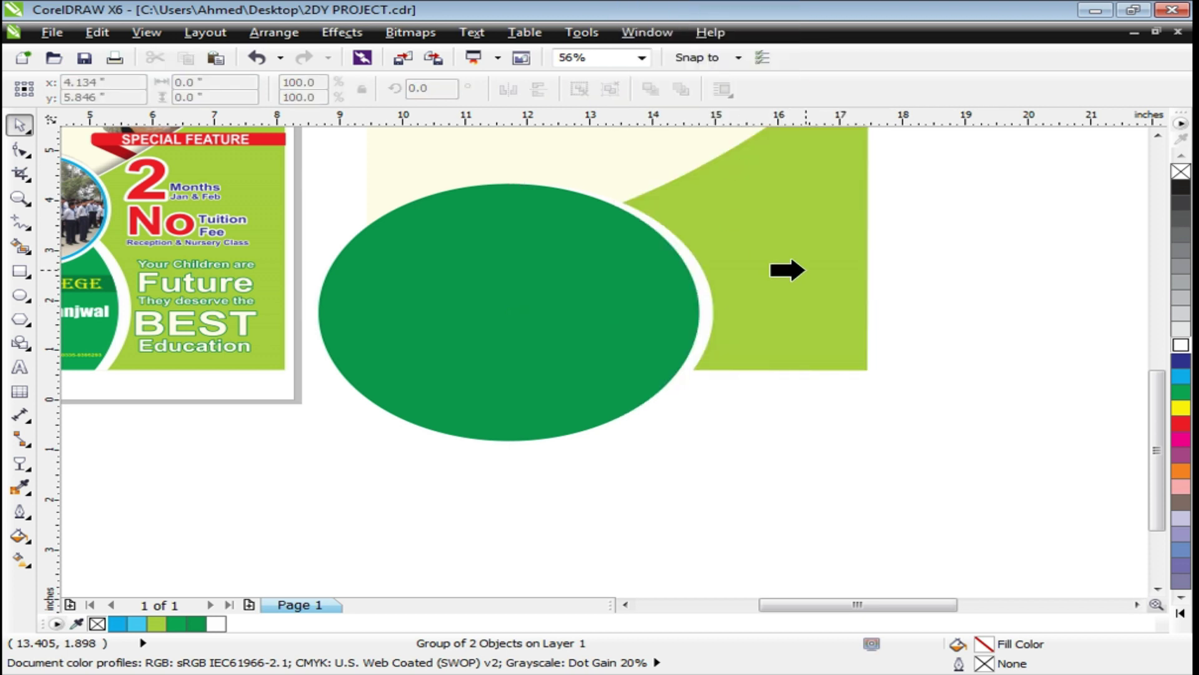
left_click(804, 270)
left_click(704, 458)
scroll(701, 460, "down", 2)
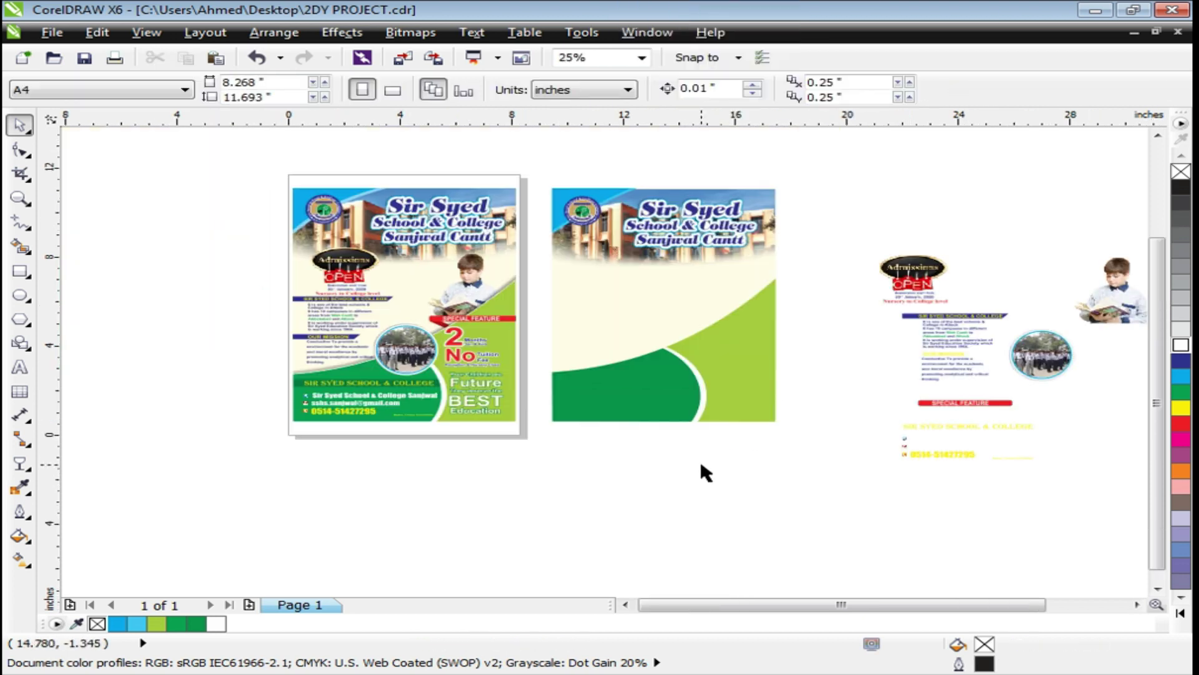
Step: Try to raise the light-green curved shape's left corner node, then undo the reshaping
key("z")
left_click_drag(375, 182, 840, 475)
key("space")
left_click(527, 443)
key("F10")
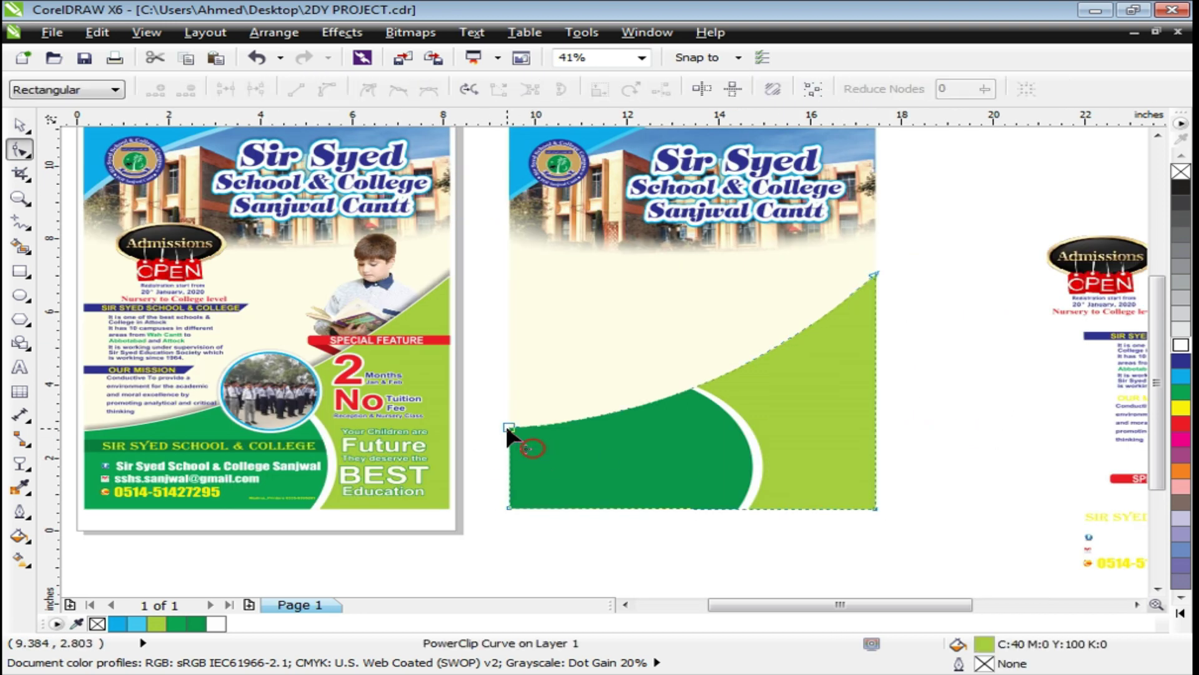
left_click_drag(508, 428, 506, 402)
key("ctrl+z")
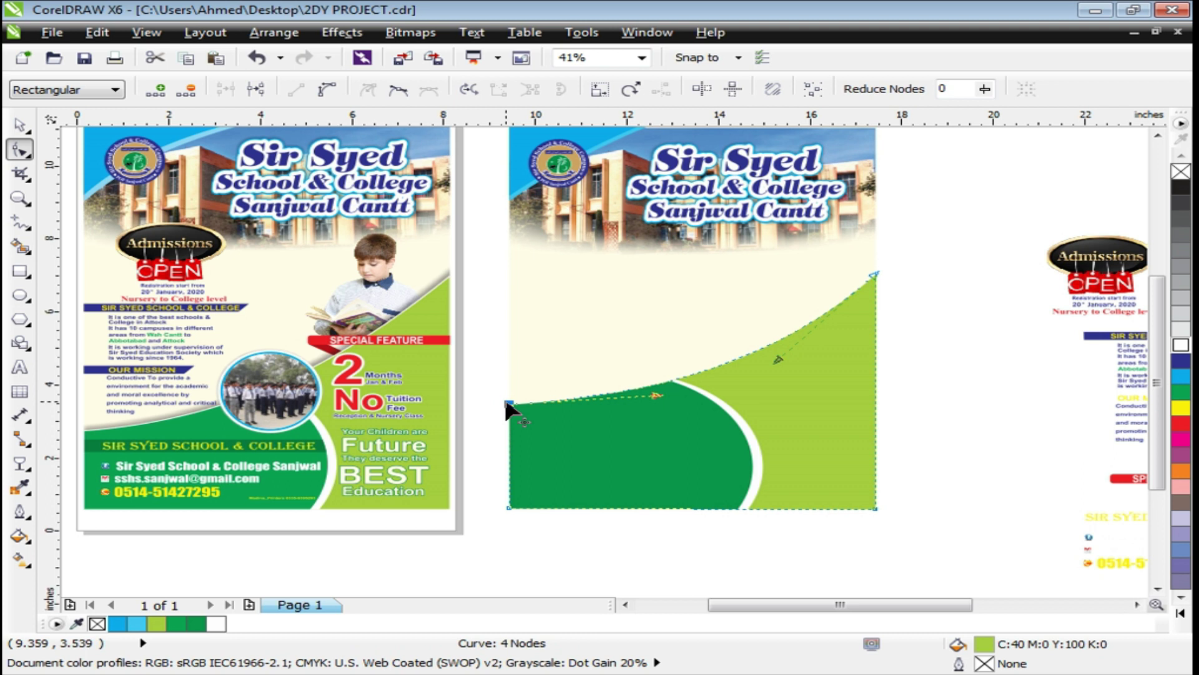
key("ctrl+z")
key("space")
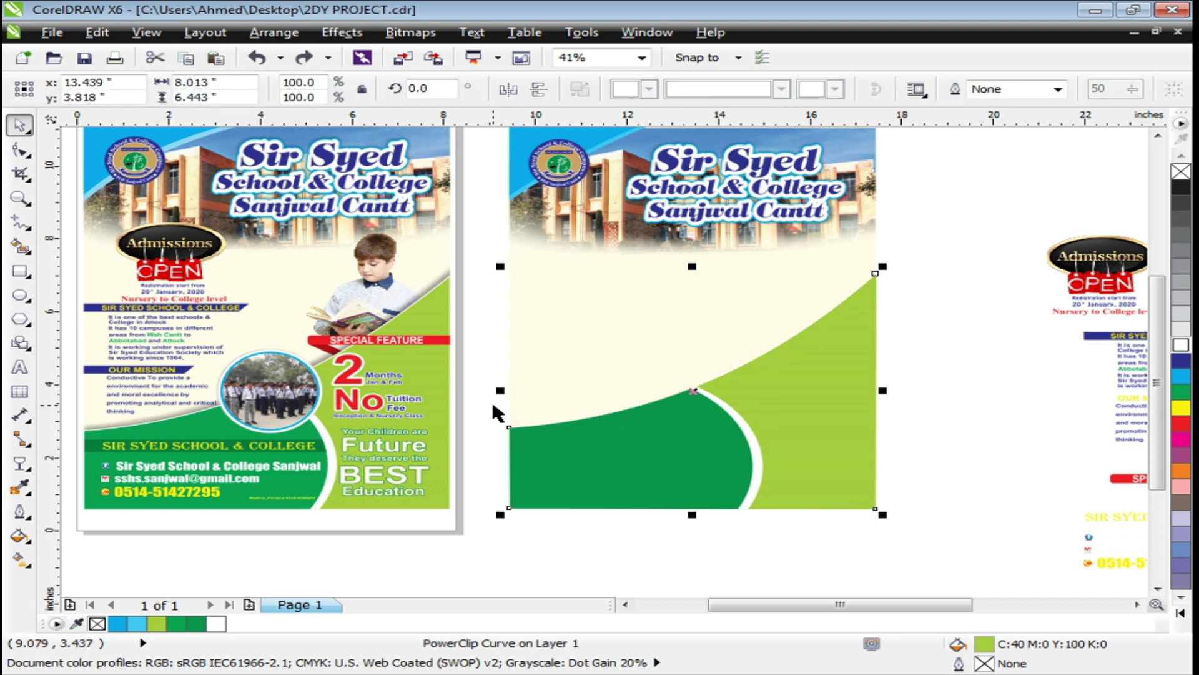
Step: Move the prepared round student photo onto the crest of the dark-green curve and bring it to the front
scroll(449, 410, "down", 2)
key("z")
left_click_drag(273, 348, 986, 411)
key("space")
left_click(1025, 336)
left_click_drag(1040, 327, 566, 313)
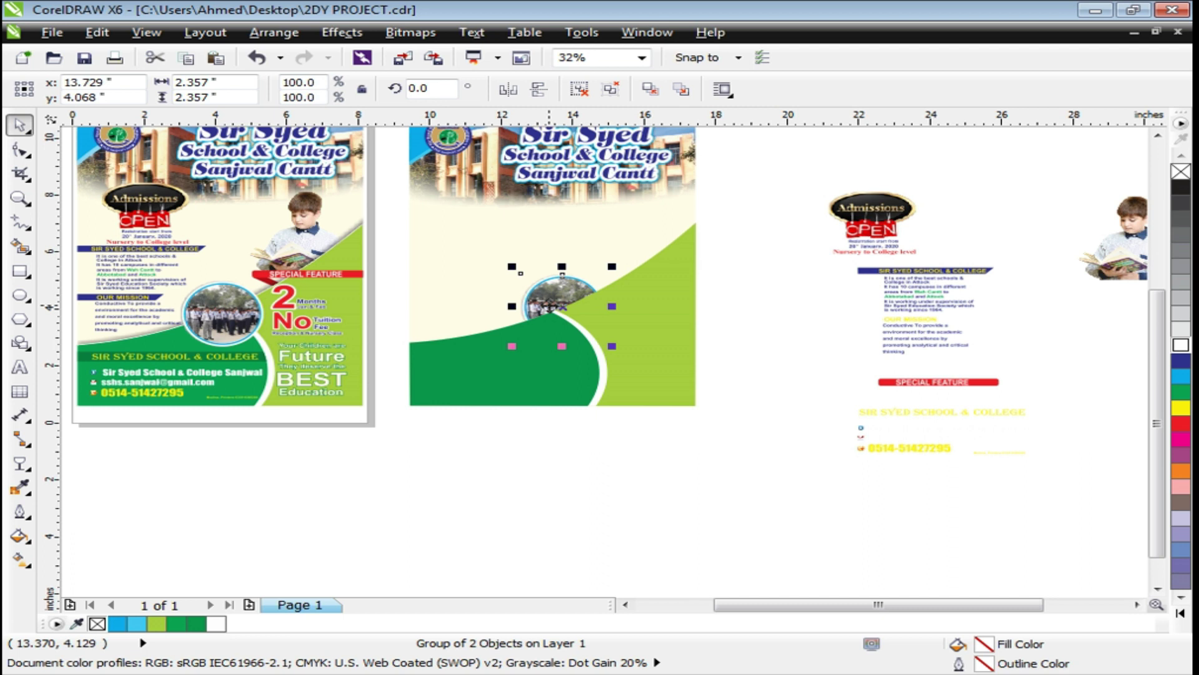
key("ctrl+Home")
key("z")
scroll(524, 323, "up", 2)
left_click_drag(475, 270, 607, 317)
key("space")
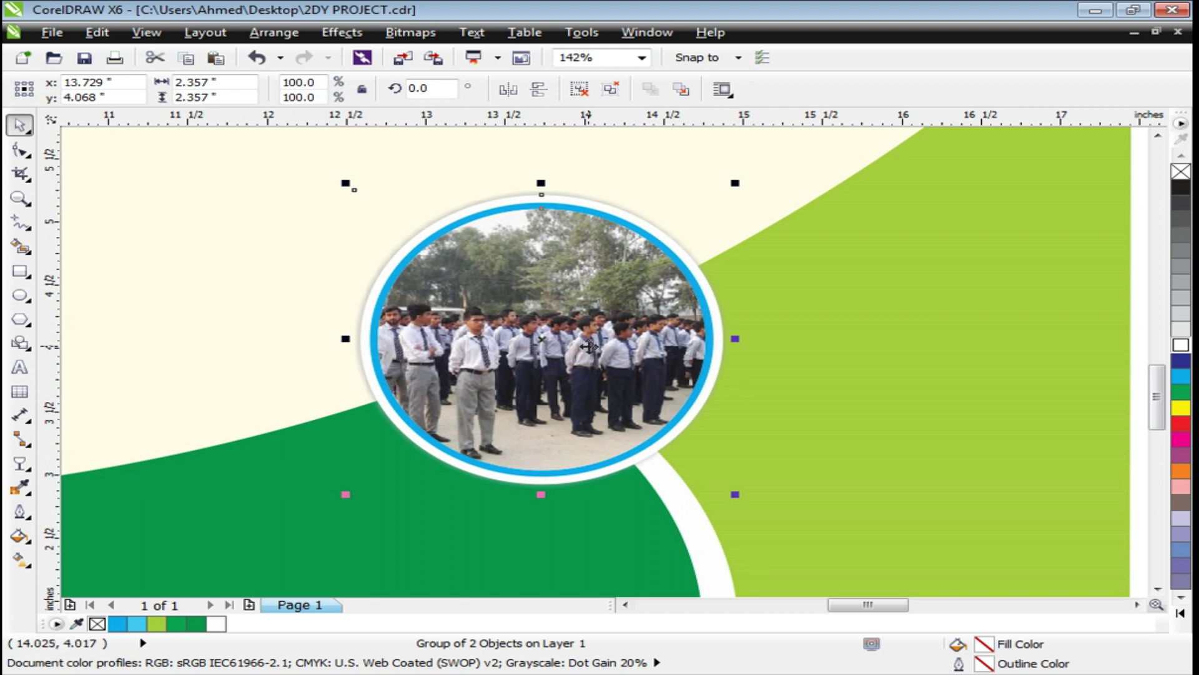
Step: Move the round photo below the flyer and draw a white 2.619-inch circle without outline beside it
scroll(499, 293, "down", 4)
left_click_drag(413, 238, 449, 463)
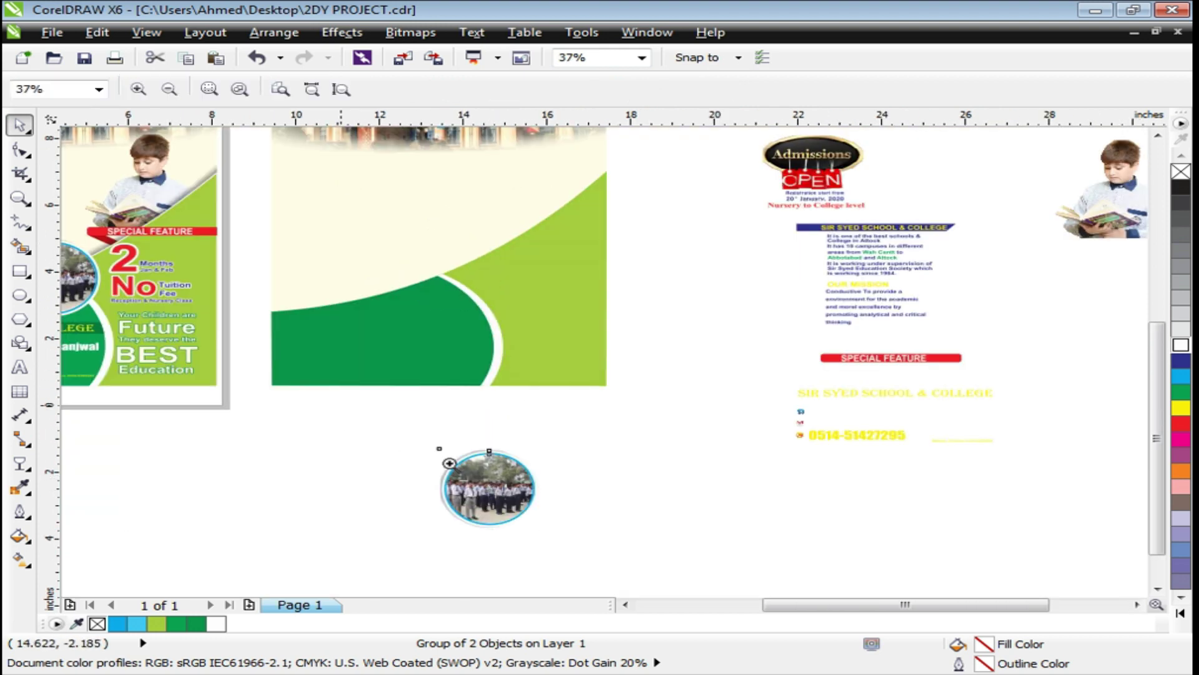
scroll(475, 548, "up", 3)
key("F7")
left_click_drag(718, 260, 993, 519)
key("space")
left_click(1178, 348)
left_click(1027, 258)
left_click(976, 311)
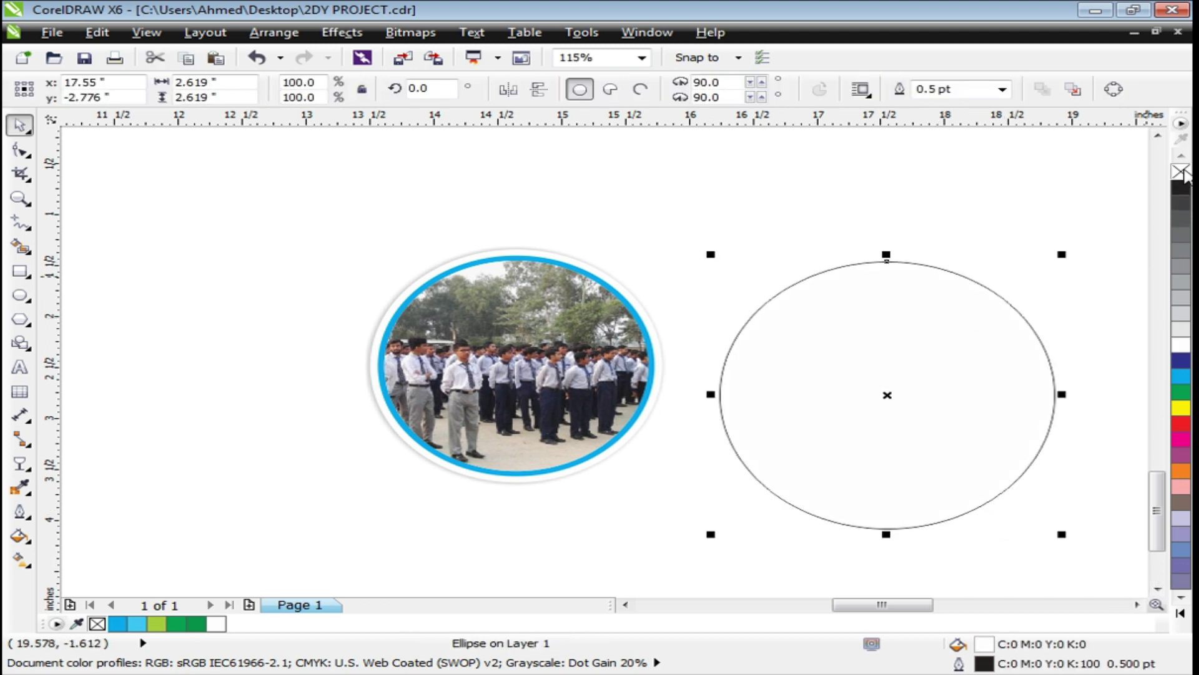
right_click(1180, 172)
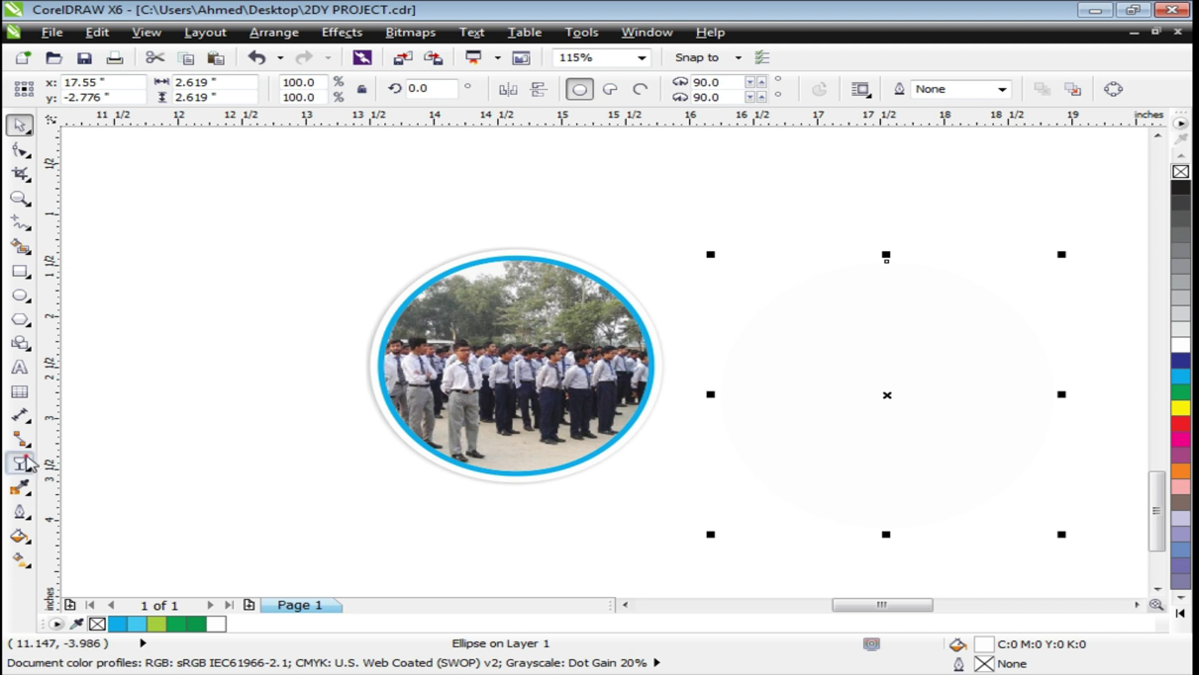
Step: Apply the Small Glow drop-shadow preset to the white circle and reduce the shadow's feathering
left_click(25, 463)
left_click(28, 468)
left_click(112, 523)
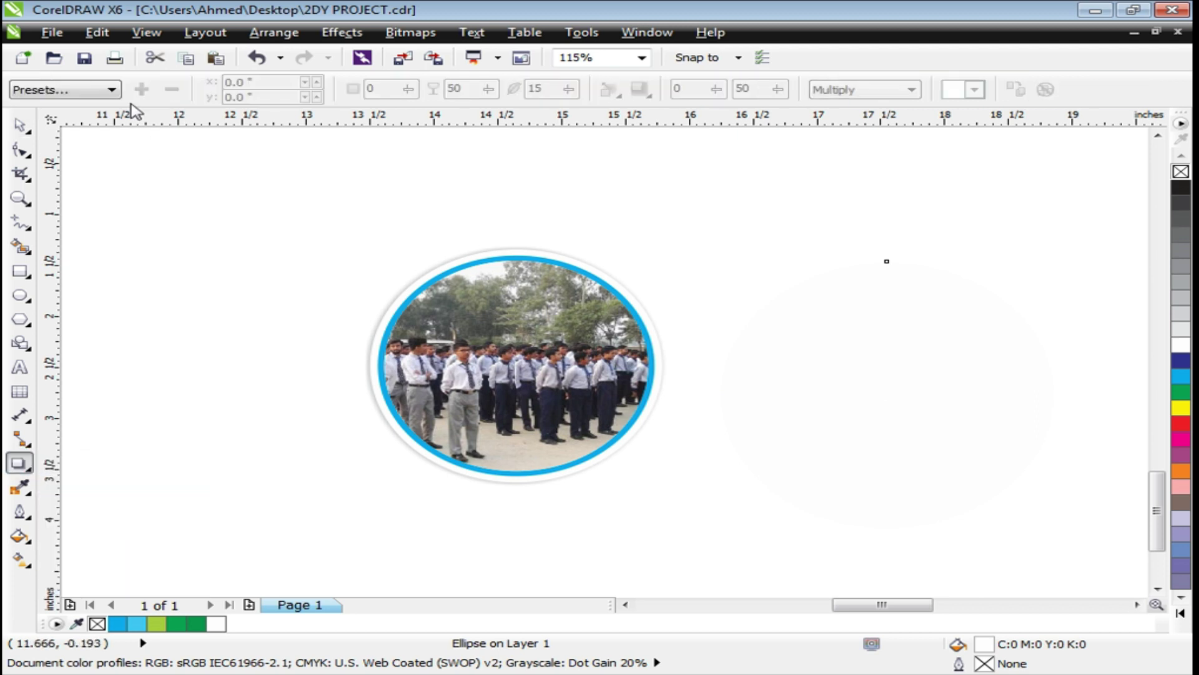
left_click(87, 91)
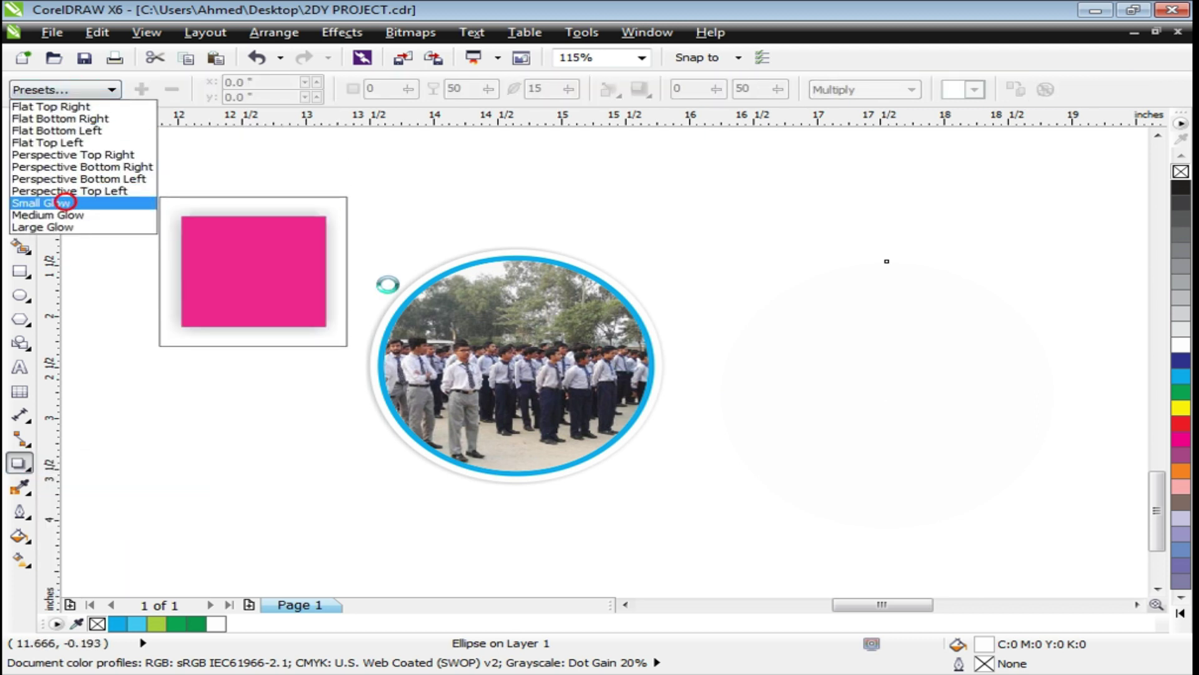
left_click(65, 201)
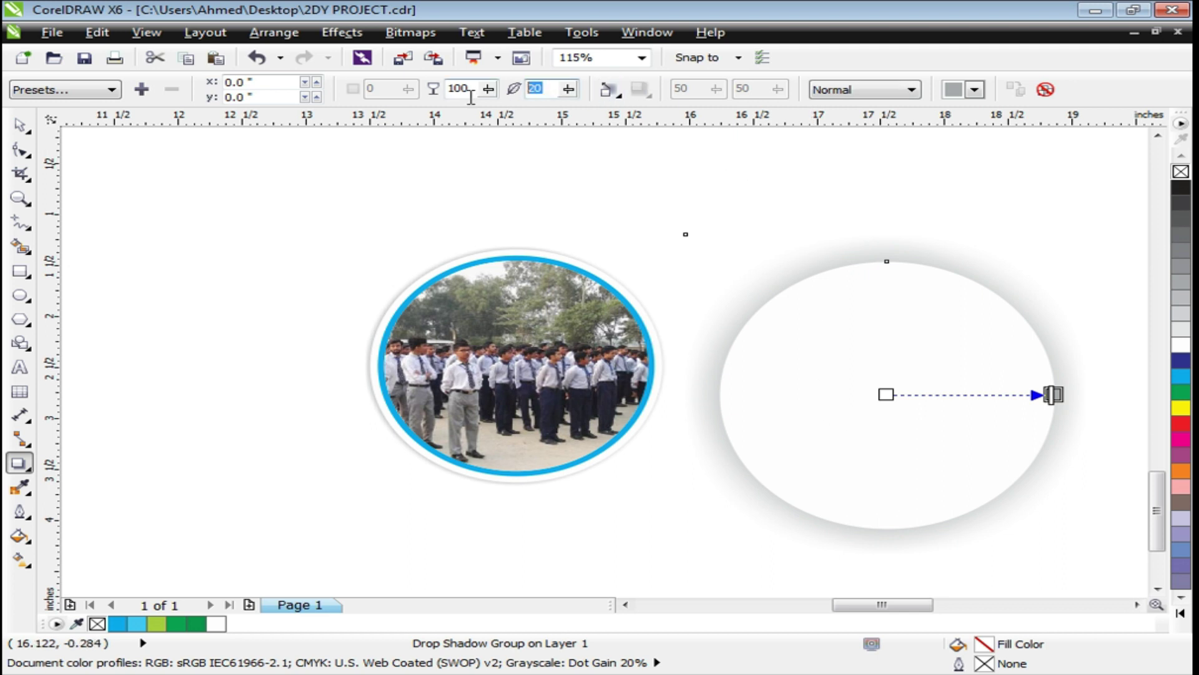
key("space")
left_click_drag(957, 396, 933, 340)
key("ctrl+z")
Step: Create a concentric 2.383-inch copy of the white circle and give it a cyan 5 pt outline
left_click(901, 312, "ctrl")
left_click_drag(1067, 250, 1069, 269)
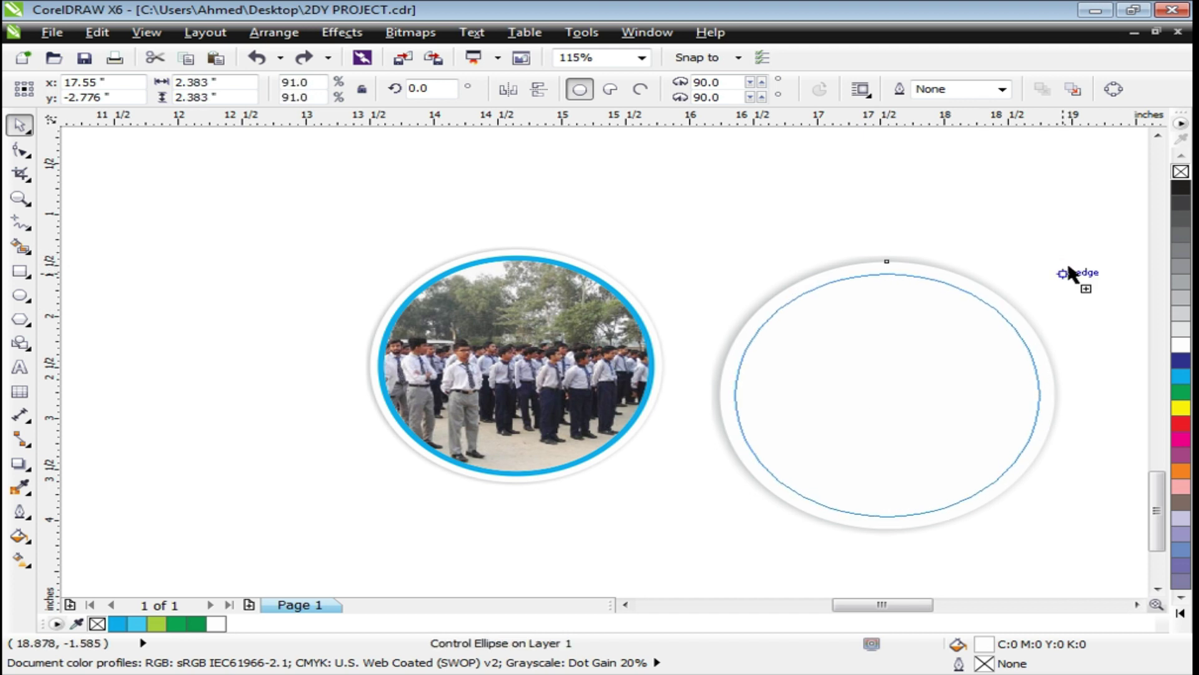
right_click(1181, 377)
key("F12")
double_click(437, 240)
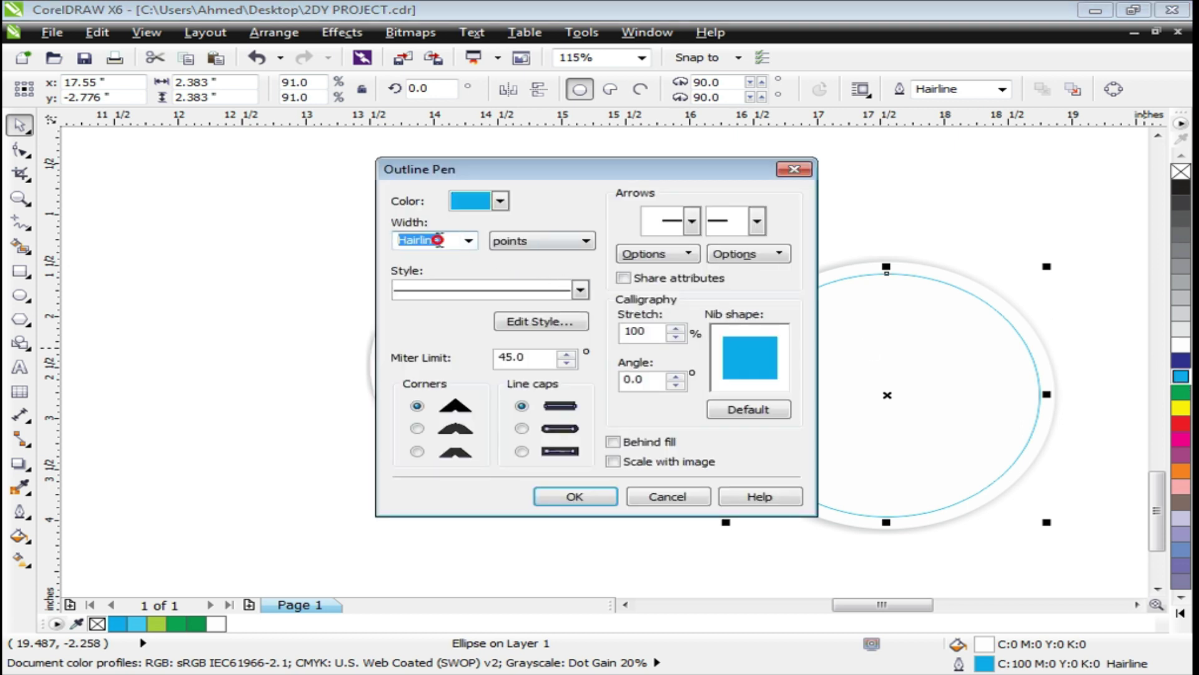
type("5")
key("Return")
Step: Set the inner circle's outline to sit behind the fill and scale with the image
key("F12")
left_click(615, 442)
left_click(620, 462)
left_click(590, 497)
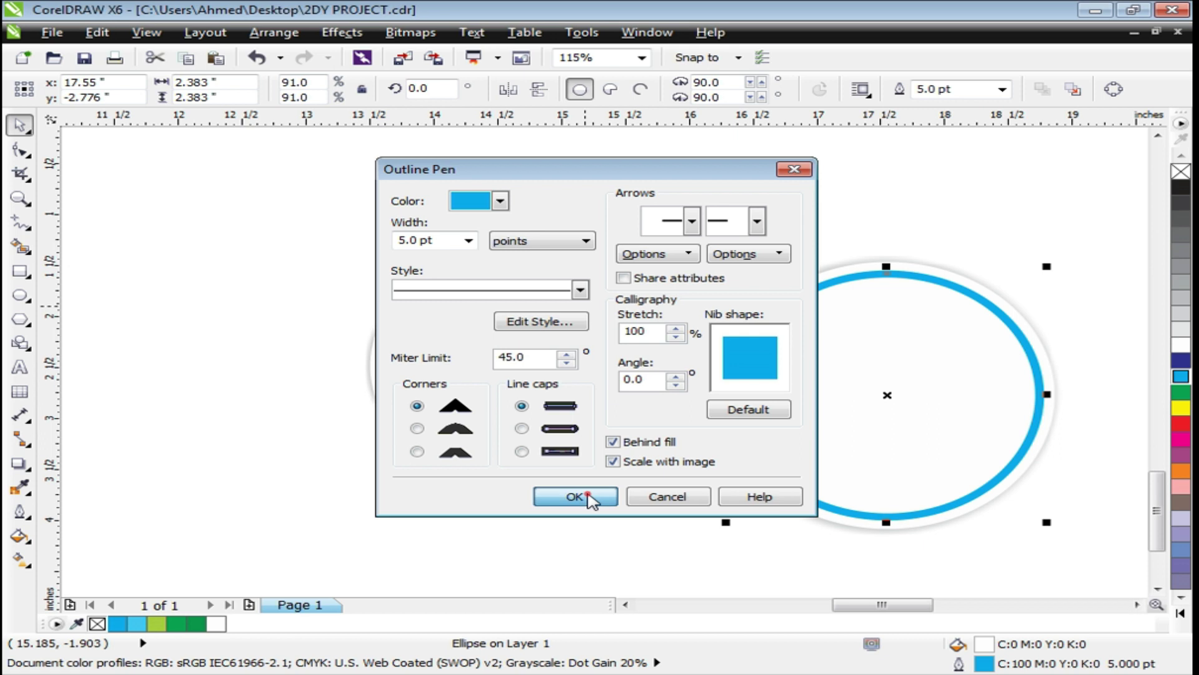
left_click(696, 567)
left_click_drag(843, 424, 845, 453)
key("ctrl+z")
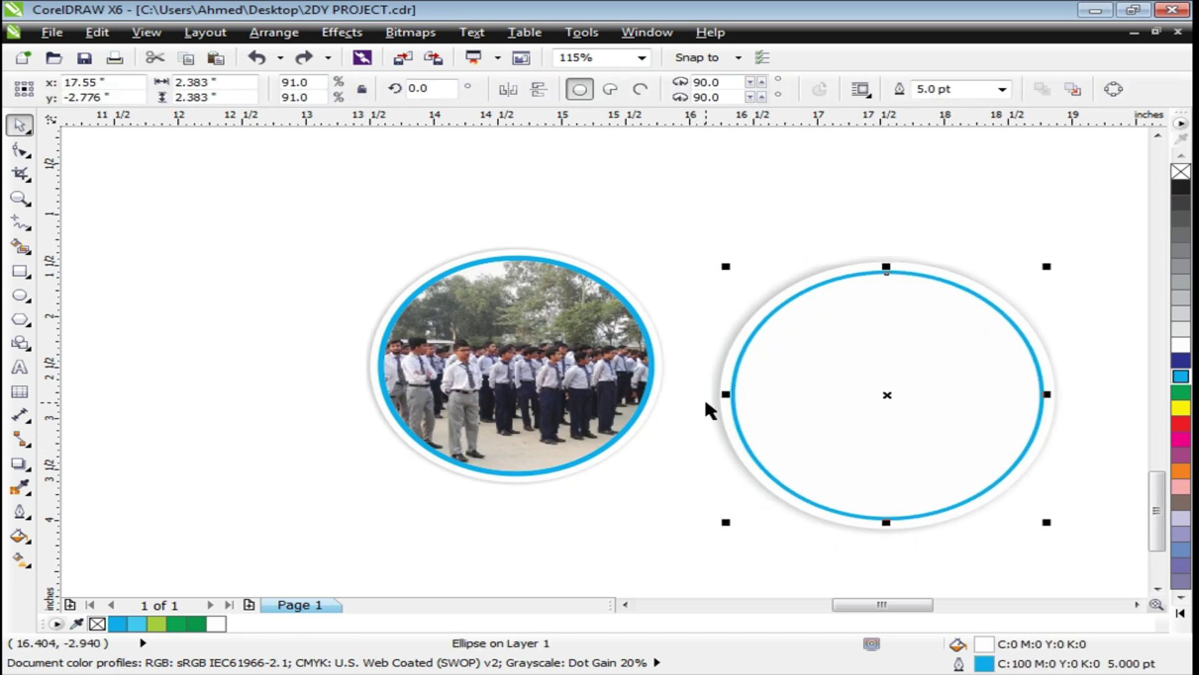
Step: Set the inner circle's cyan outline width to 8 pt
key("F12")
double_click(440, 238)
key("Escape")
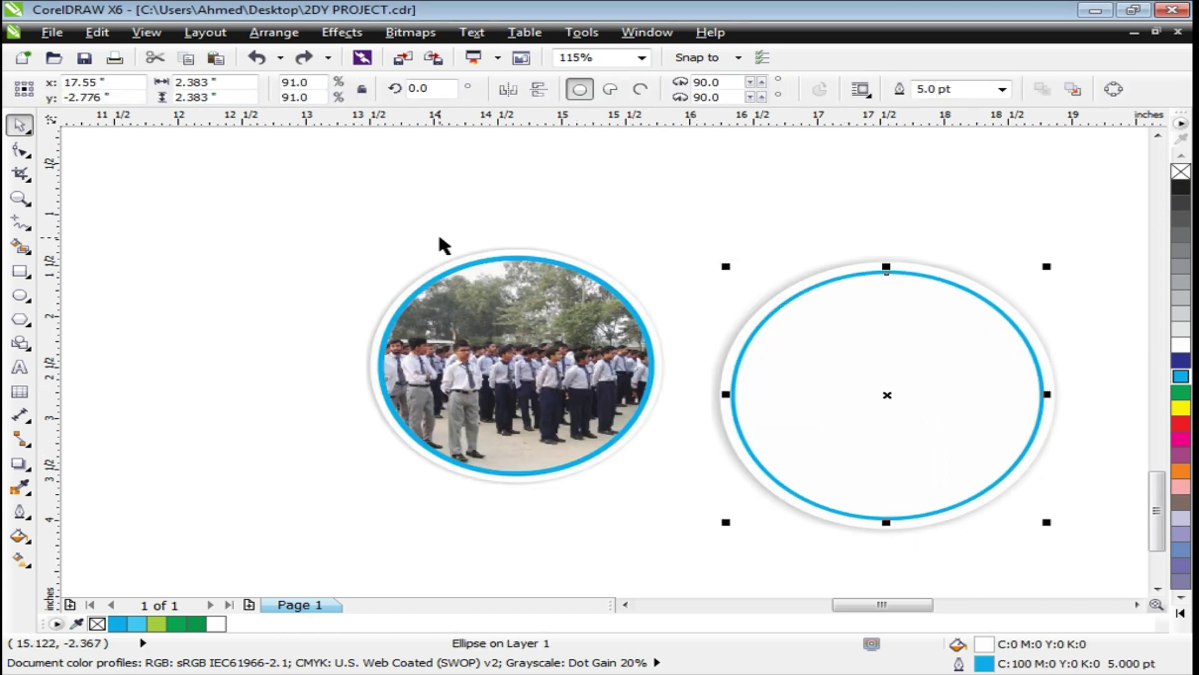
key("F12")
double_click(440, 238)
type("8.0")
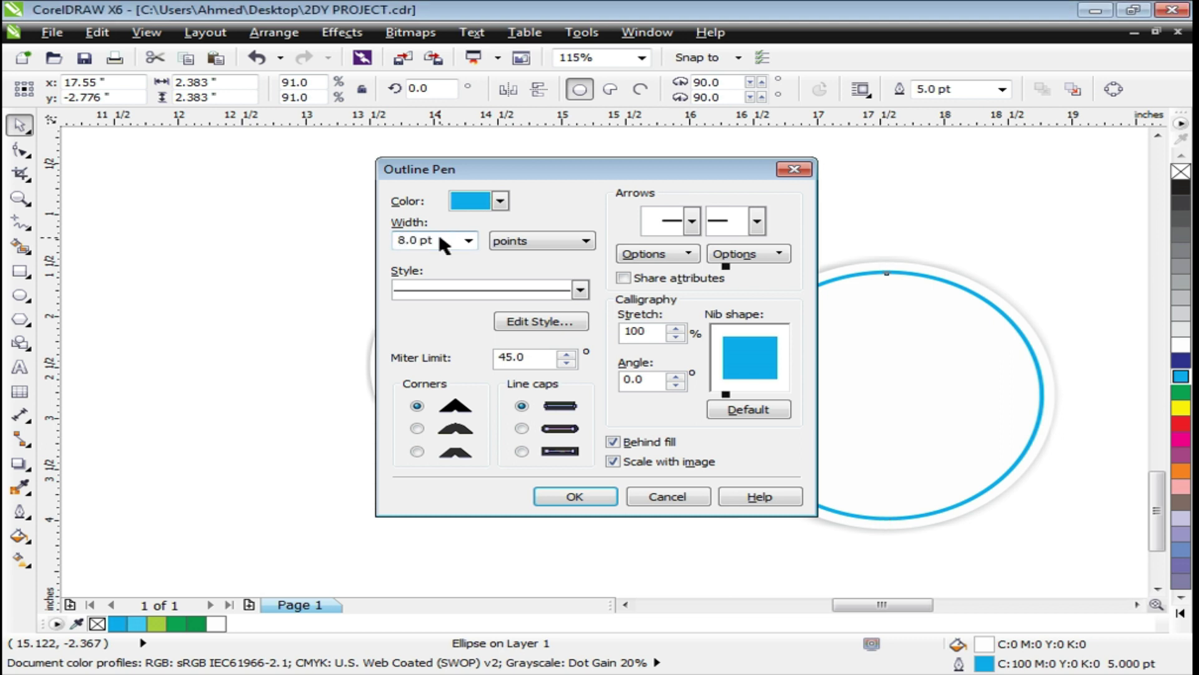
key("Return")
left_click(568, 542)
Step: Ungroup the prepared round photo completely and extract the student picture from its PowerClip frame
left_click(534, 437)
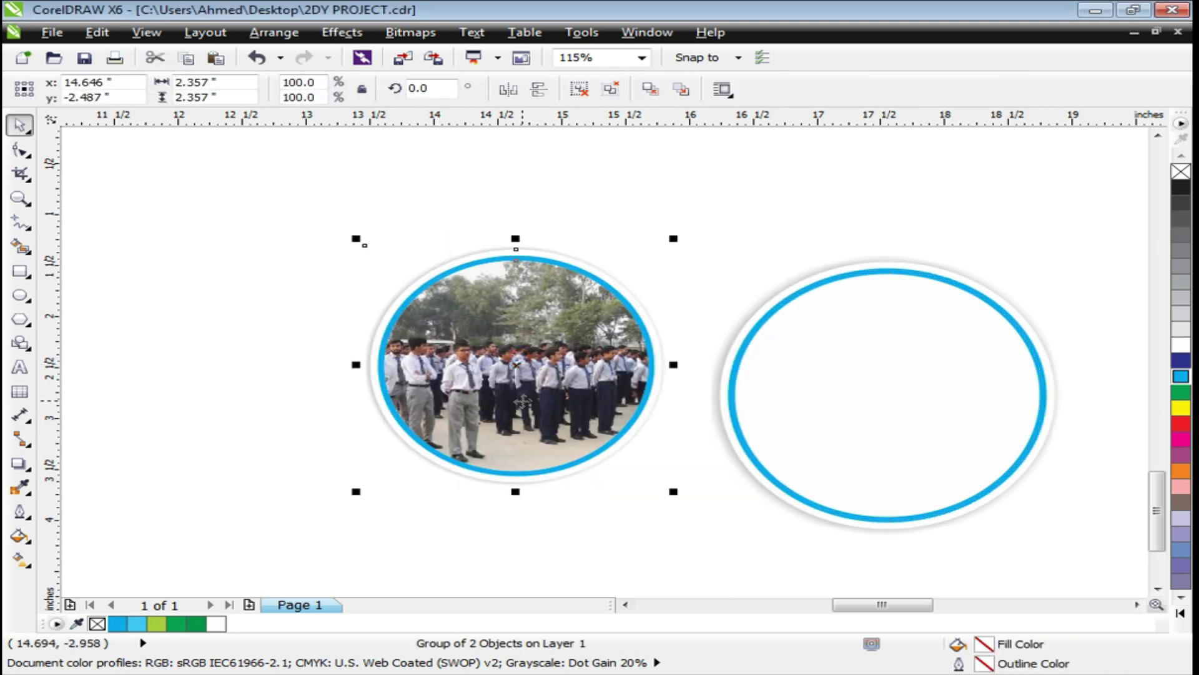
key("ctrl+u")
left_click(598, 512)
left_click(533, 385)
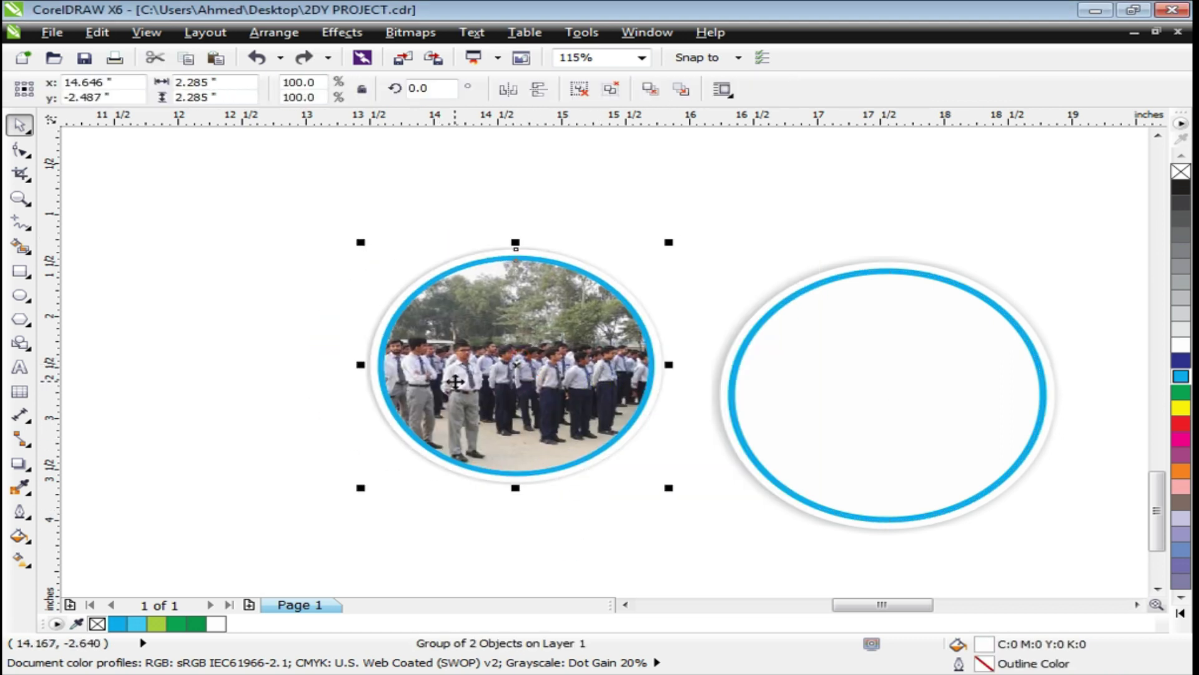
key("ctrl+u")
left_click(589, 488)
left_click(523, 503)
left_click(587, 567)
Step: PowerClip the extracted student picture inside the new cyan-outlined circle
left_click(520, 392)
right_click(519, 392)
left_click(600, 10)
left_click(883, 454)
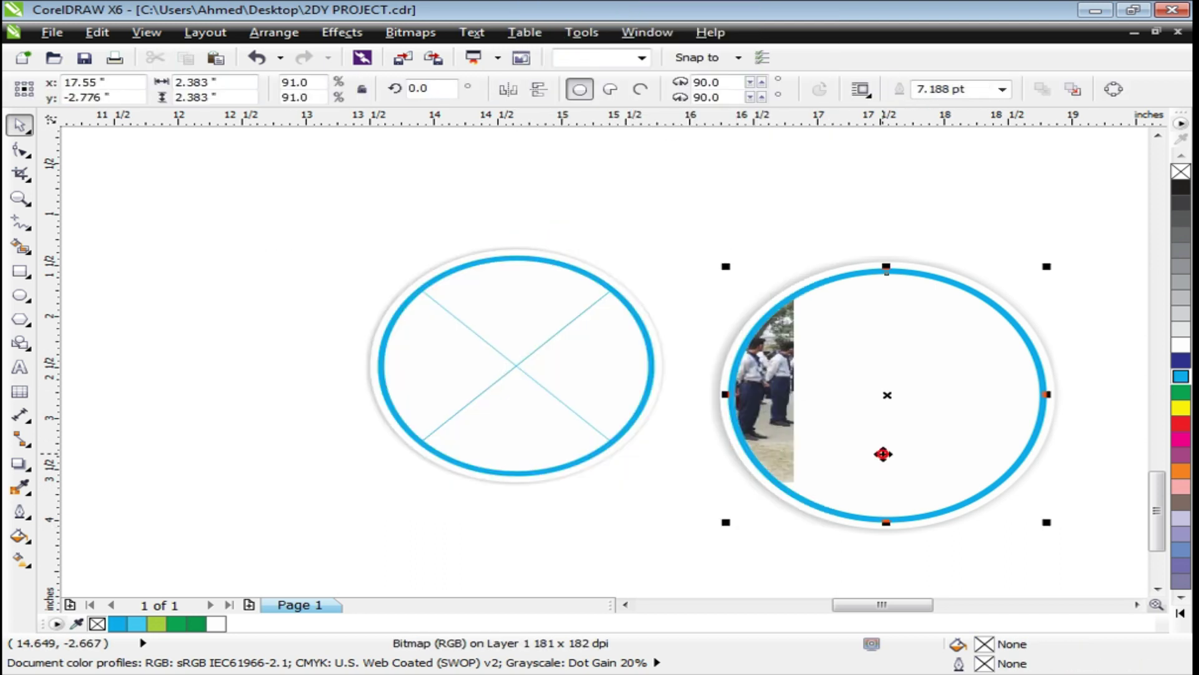
Step: Reposition and enlarge the clipped student picture to about 6.3 by 3.5 inches so it fills the circle
left_click(784, 406, "ctrl")
left_click_drag(784, 406, 1112, 356)
left_click_drag(1125, 273, 1144, 202)
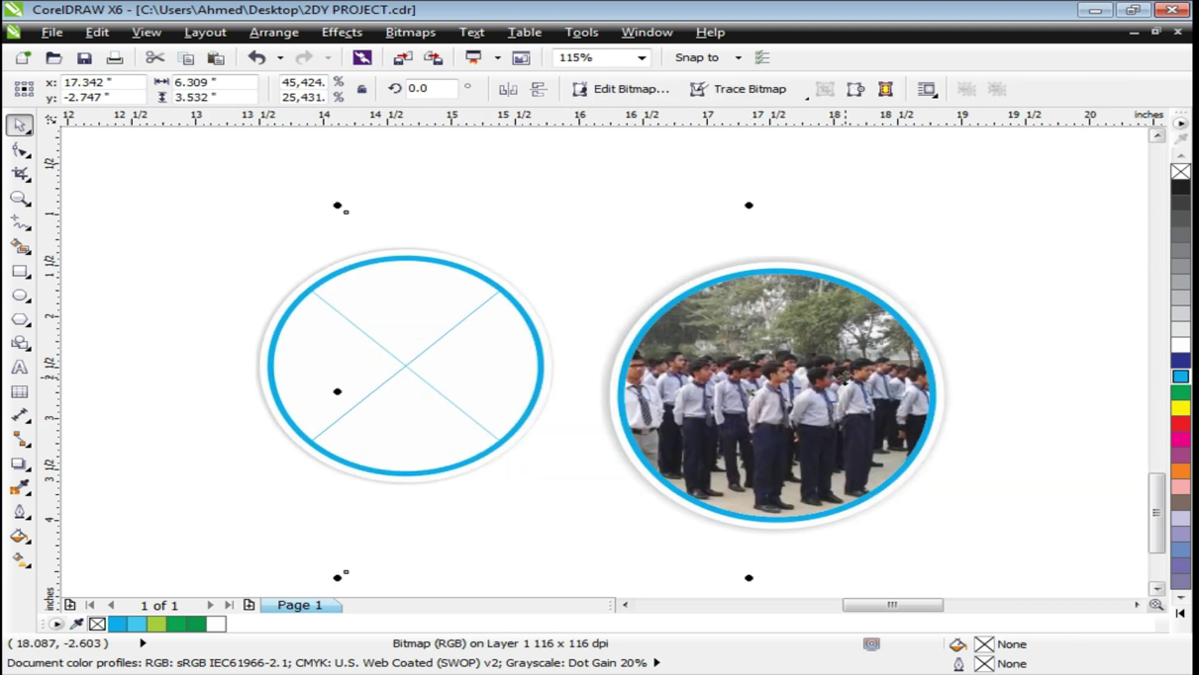
key("Down")
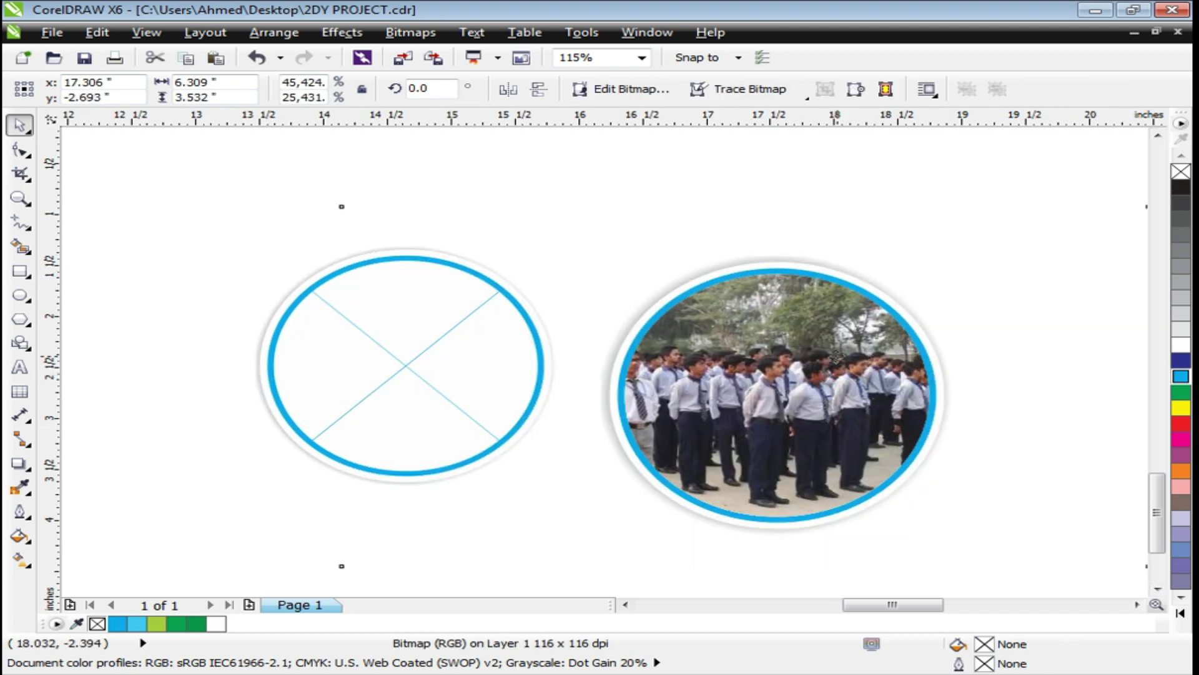
scroll(835, 358, "down", 2)
left_click(758, 487)
Step: Group the new round photo with its shadowed white circle and delete the empty original frame
left_click_drag(691, 257, 964, 498)
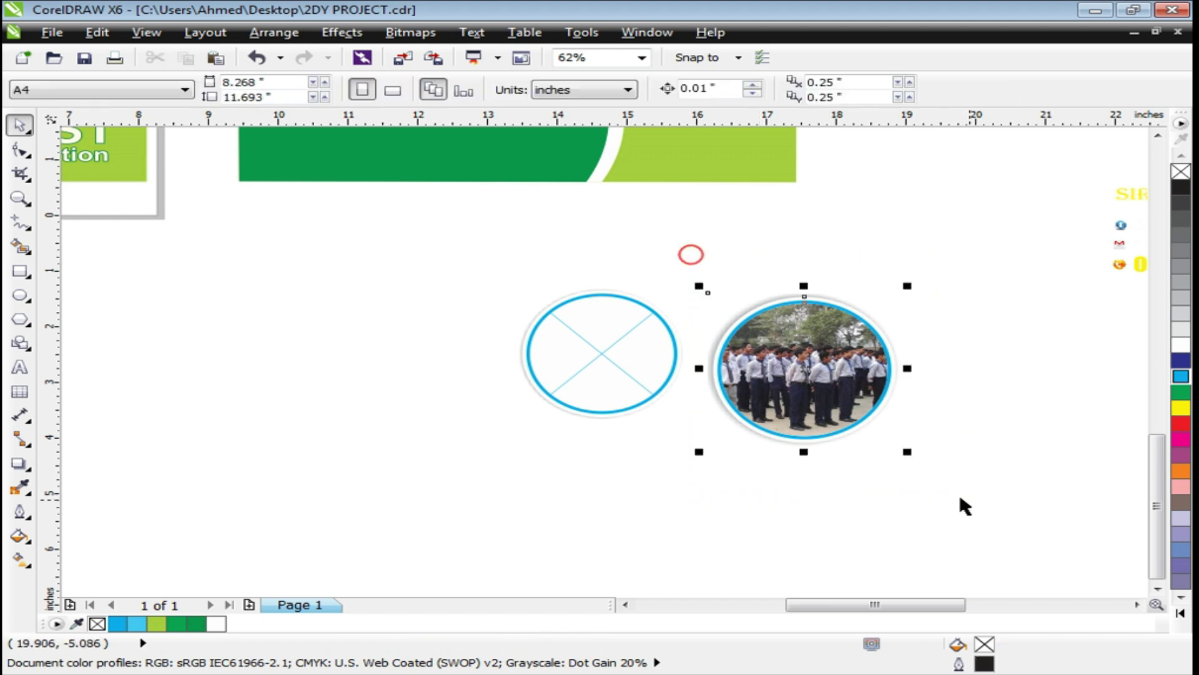
scroll(733, 341, "up", 2)
left_click_drag(773, 351, 861, 360)
key("ctrl+z")
scroll(752, 350, "down", 2)
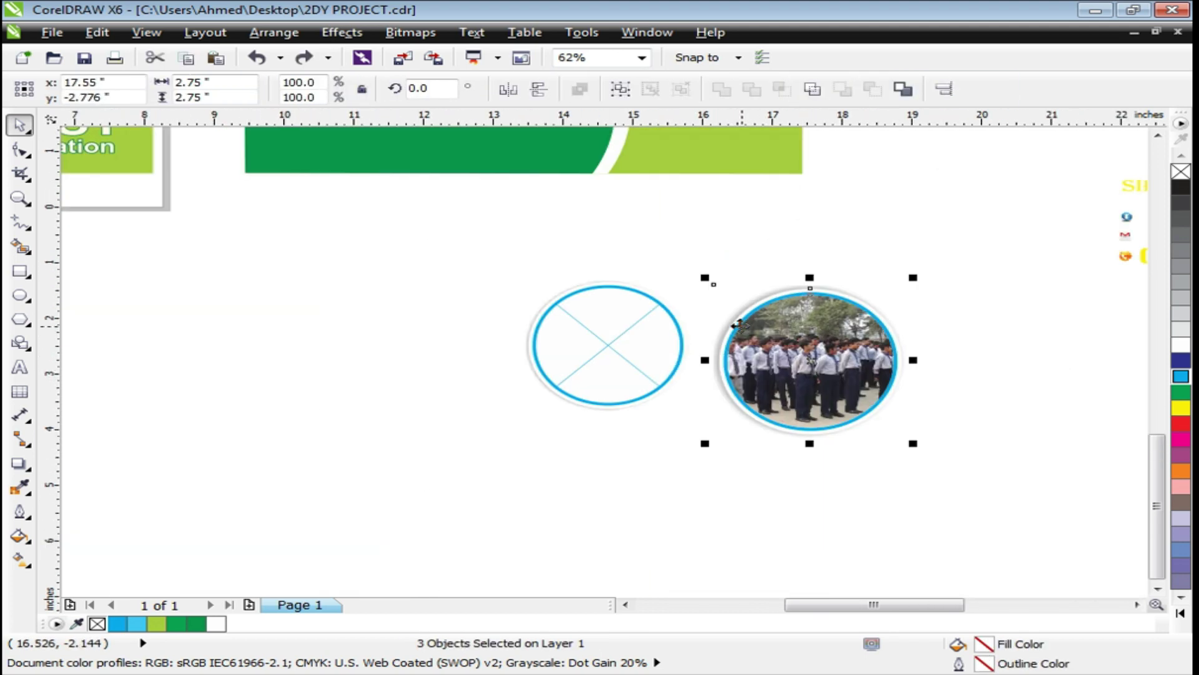
key("ctrl+g")
left_click_drag(696, 474, 485, 228)
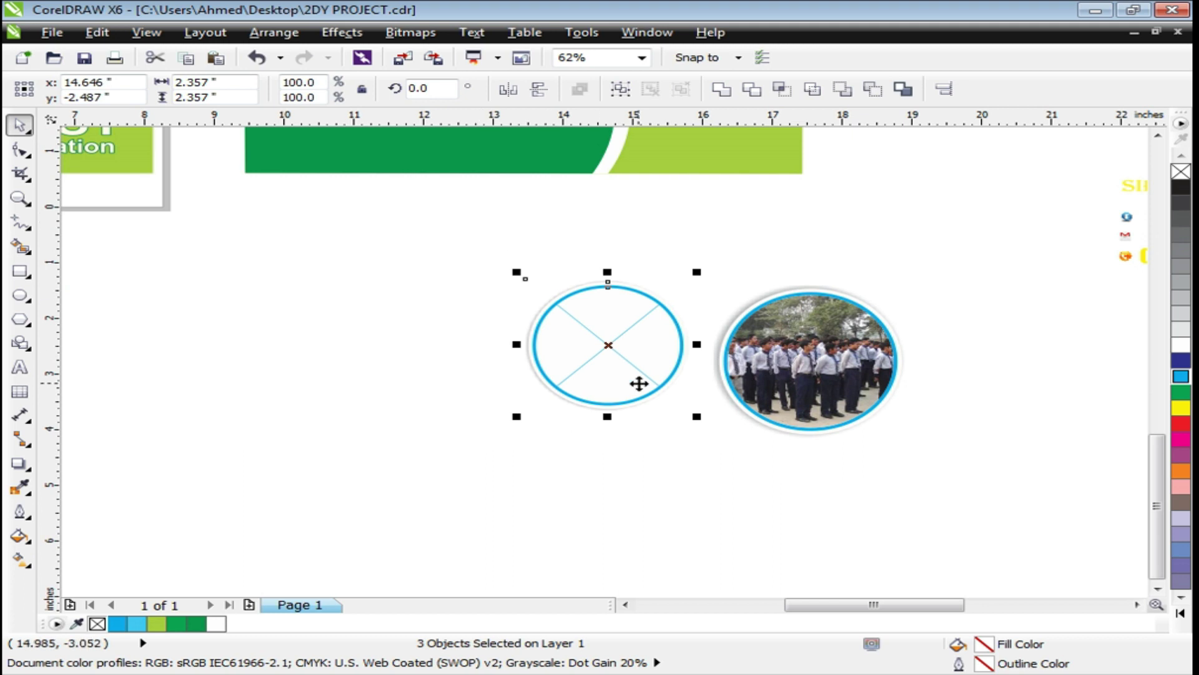
key("Delete")
Step: Move the new round photo group onto the dark-green curve's crest and shrink it to 2.442 inches
scroll(816, 486, "down", 1)
left_click_drag(818, 431, 676, 250)
key("z")
left_click_drag(447, 145, 924, 369)
key("space")
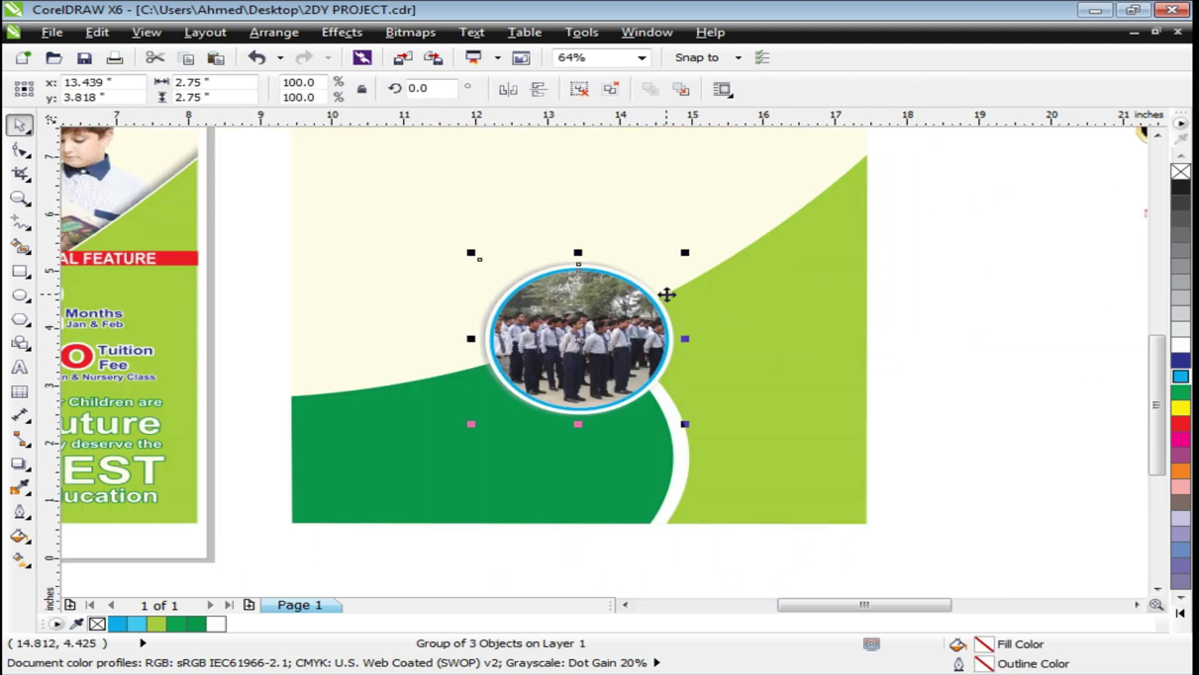
left_click_drag(685, 253, 674, 262)
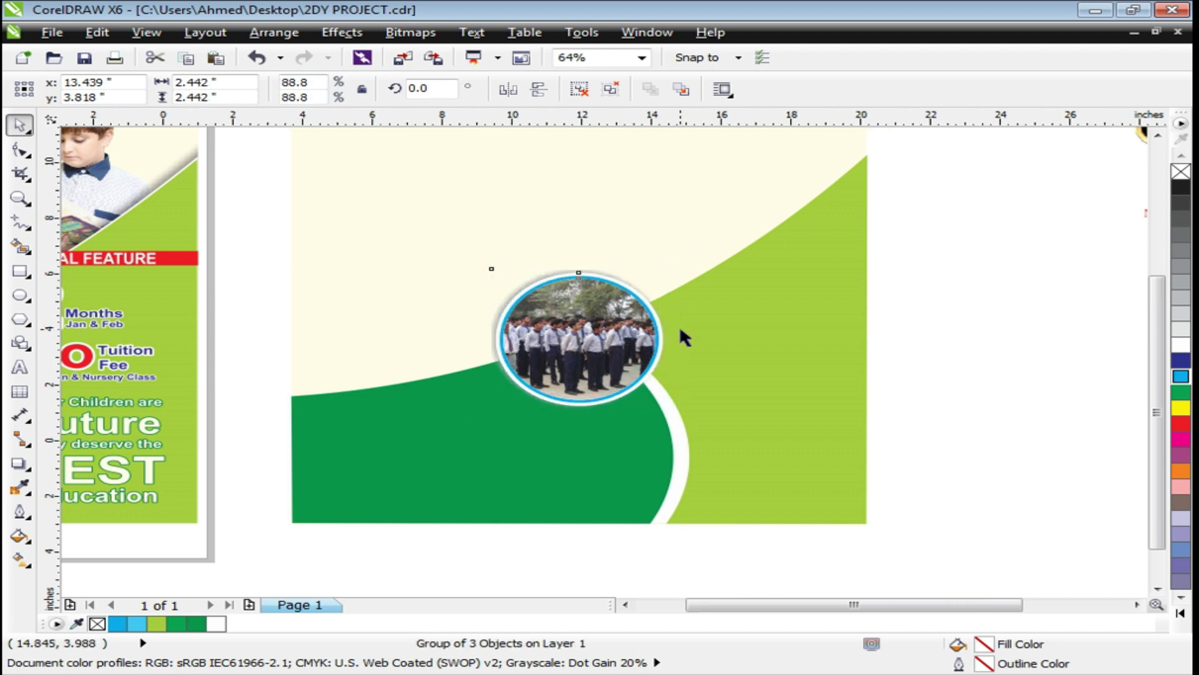
Step: Examine the white edge and shadow along the original flyer's light-green curve and compare both flyers
scroll(680, 325, "down", 1)
key("F2")
left_click_drag(373, 241, 473, 274)
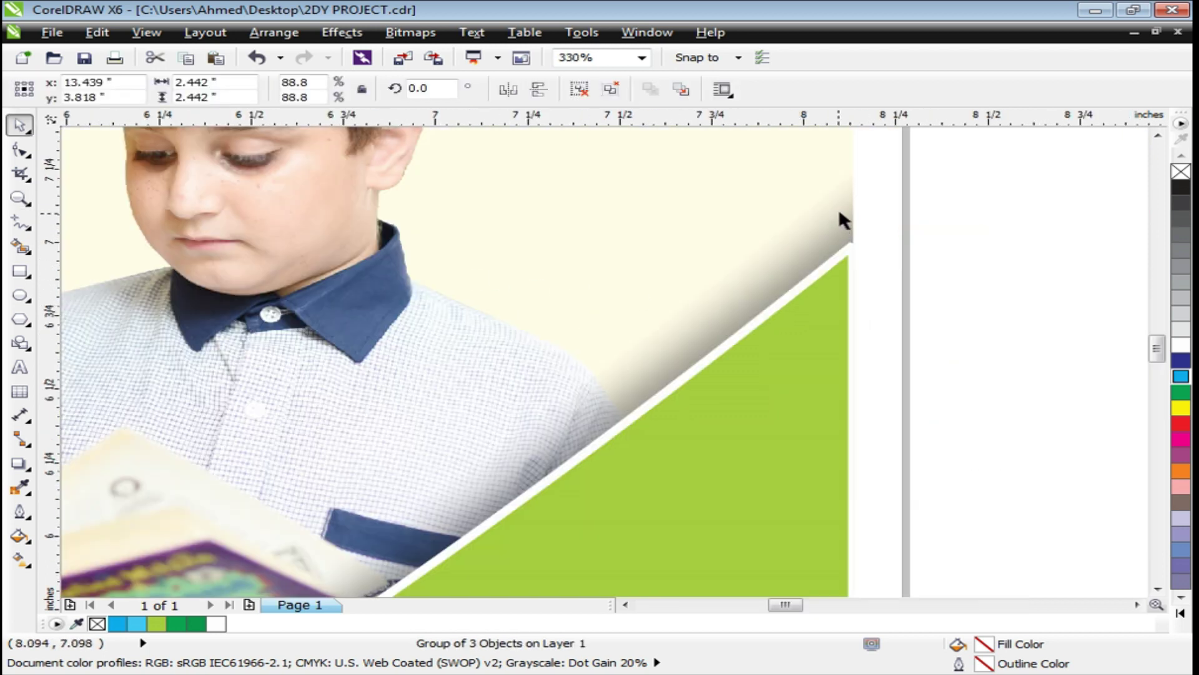
scroll(858, 196, "down", 2)
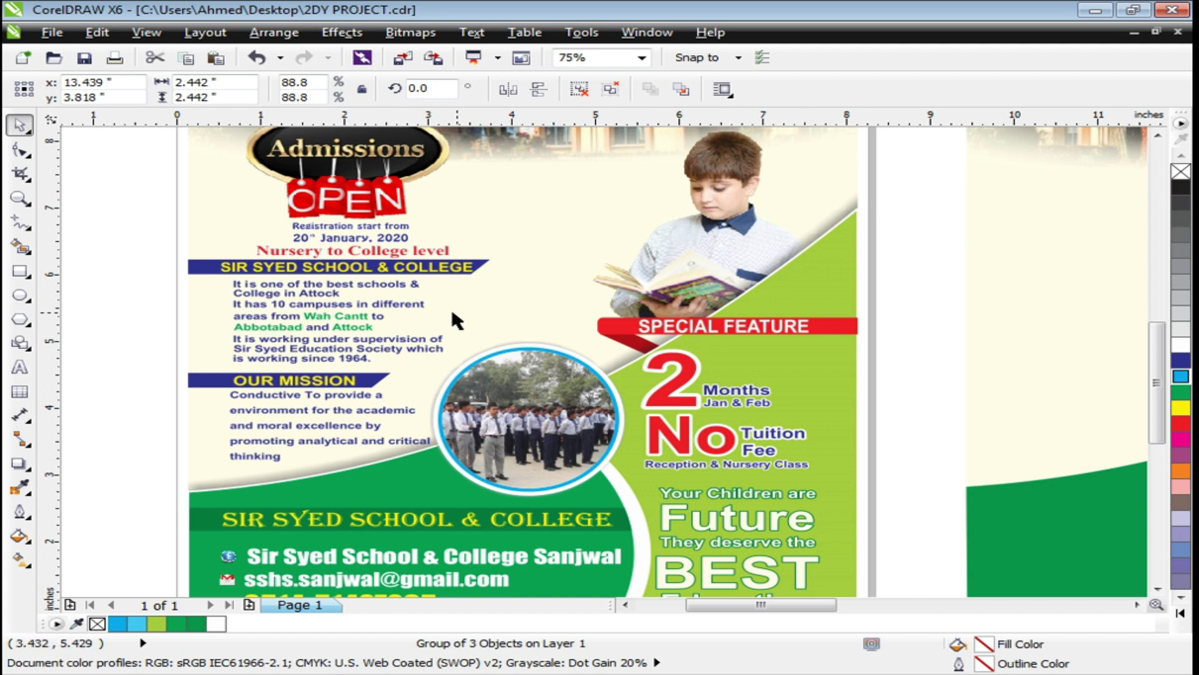
scroll(452, 314, "down", 1)
key("F2")
left_click_drag(636, 223, 1084, 542)
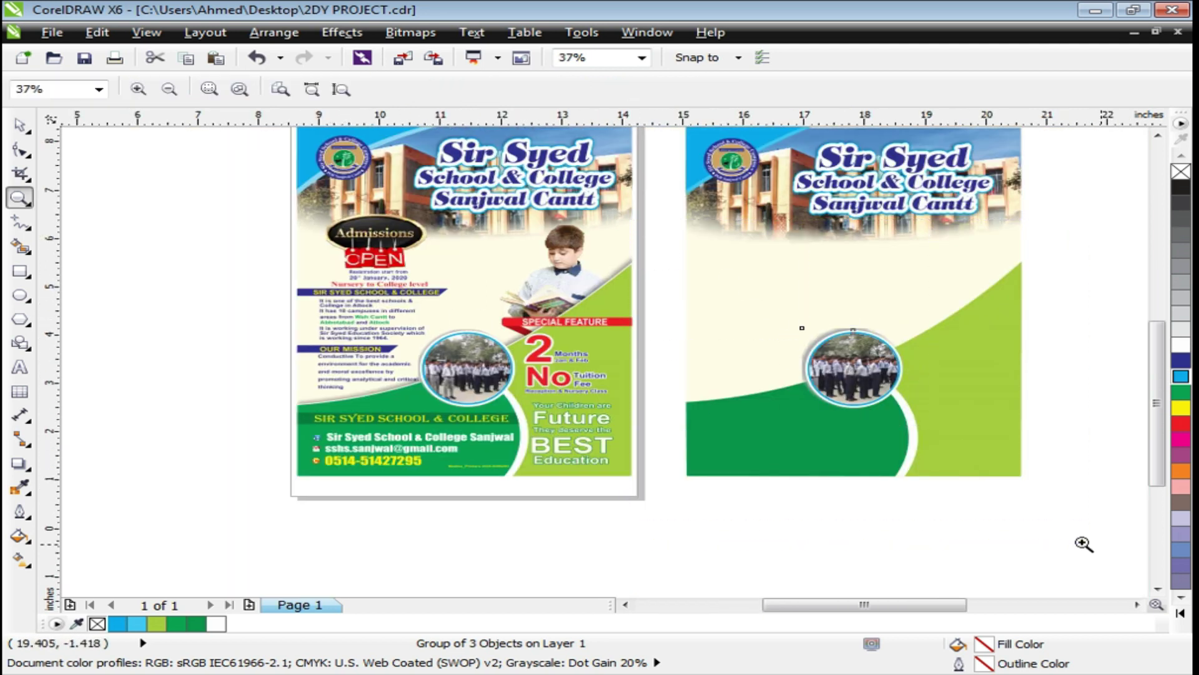
Step: Give the combined green curve shape a white outline 3 pt wide
left_click_drag(828, 415, 878, 450)
key("ctrl+z")
right_click(1180, 344)
key("F12")
double_click(444, 240)
type("3")
key("Return")
Step: Set the green curve shape's outline to lie behind the fill and scale with the image
key("F12")
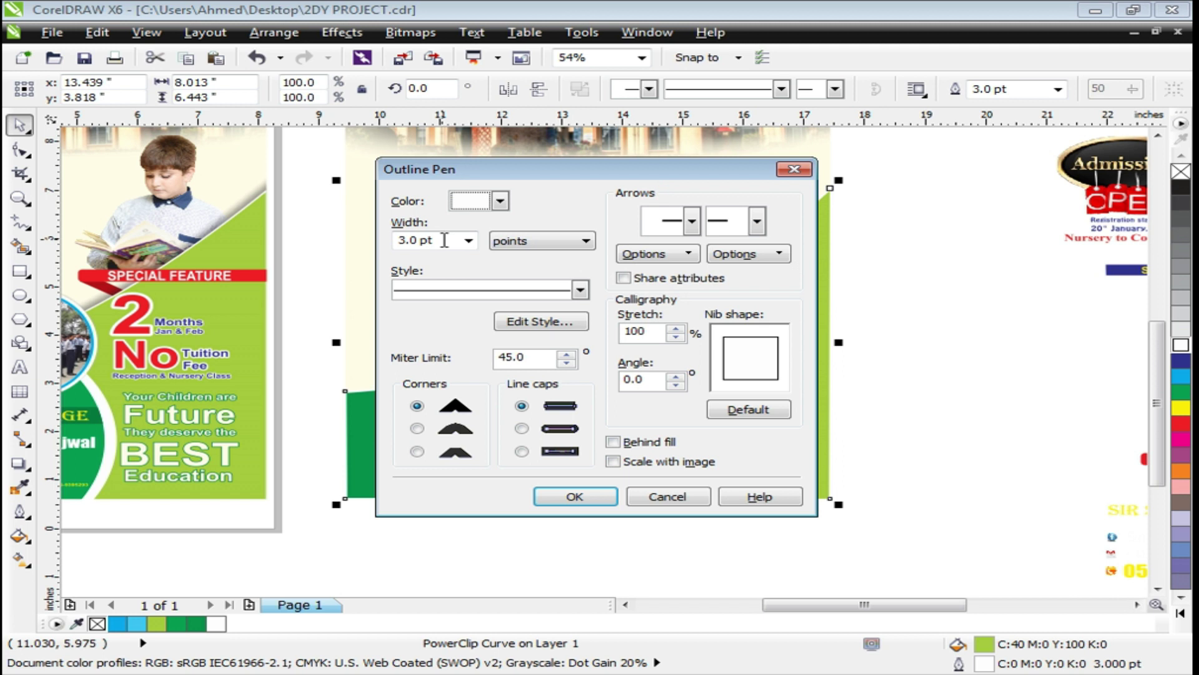
left_click(613, 461)
left_click(614, 442)
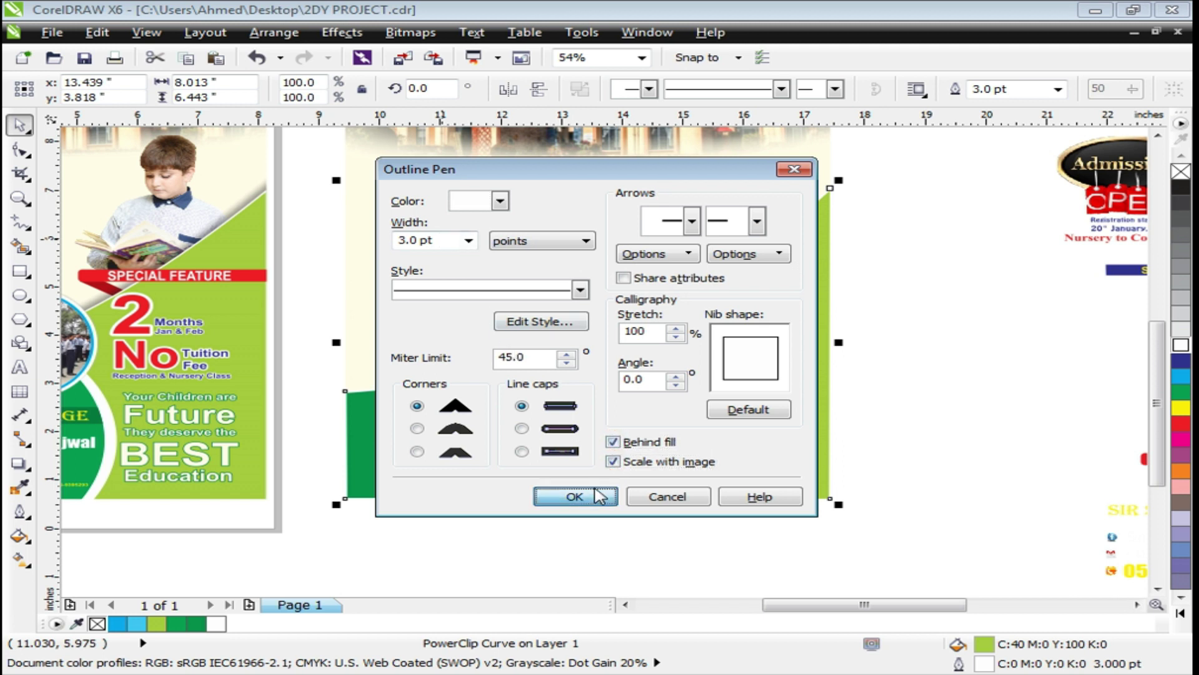
left_click(597, 495)
left_click(868, 332)
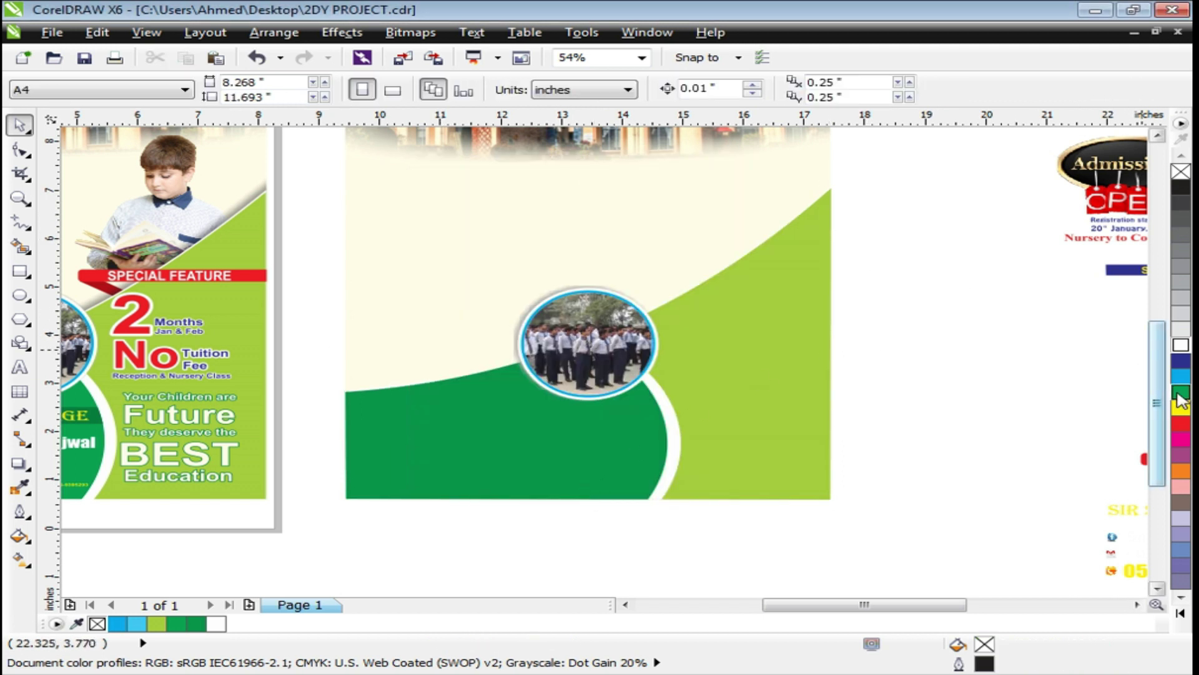
Step: Recolour the green curve shape's outline dark blue and set its width to 8 pt
left_click(751, 283)
right_click(1182, 362)
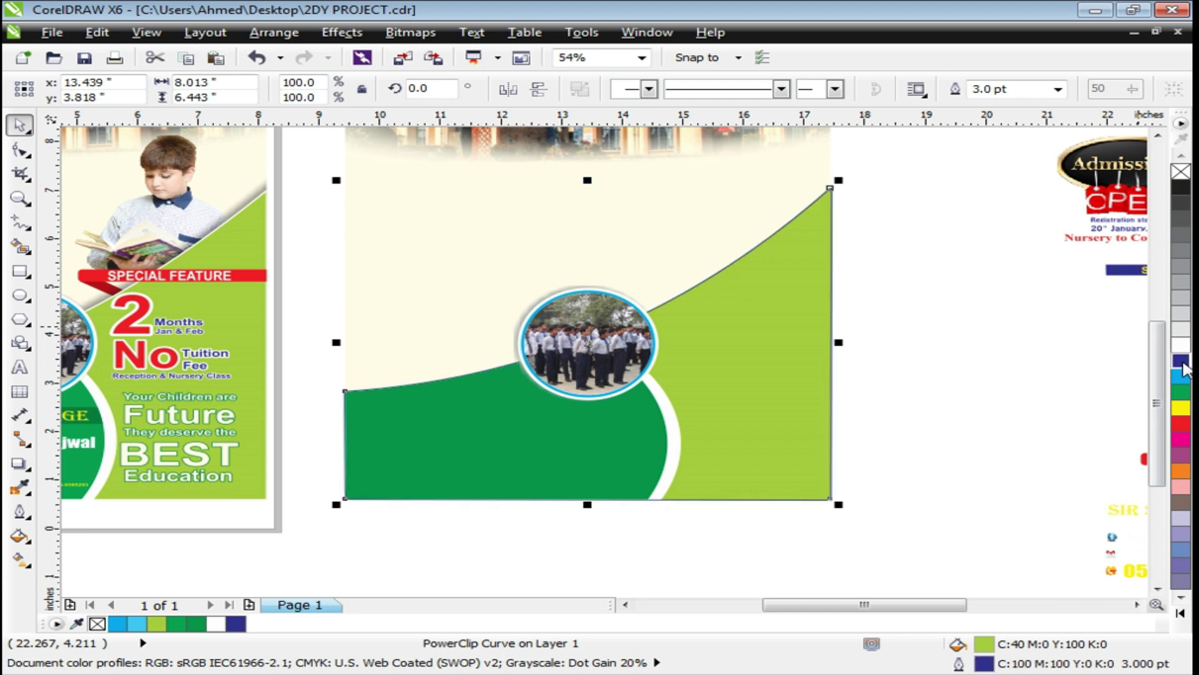
scroll(766, 189, "up", 3)
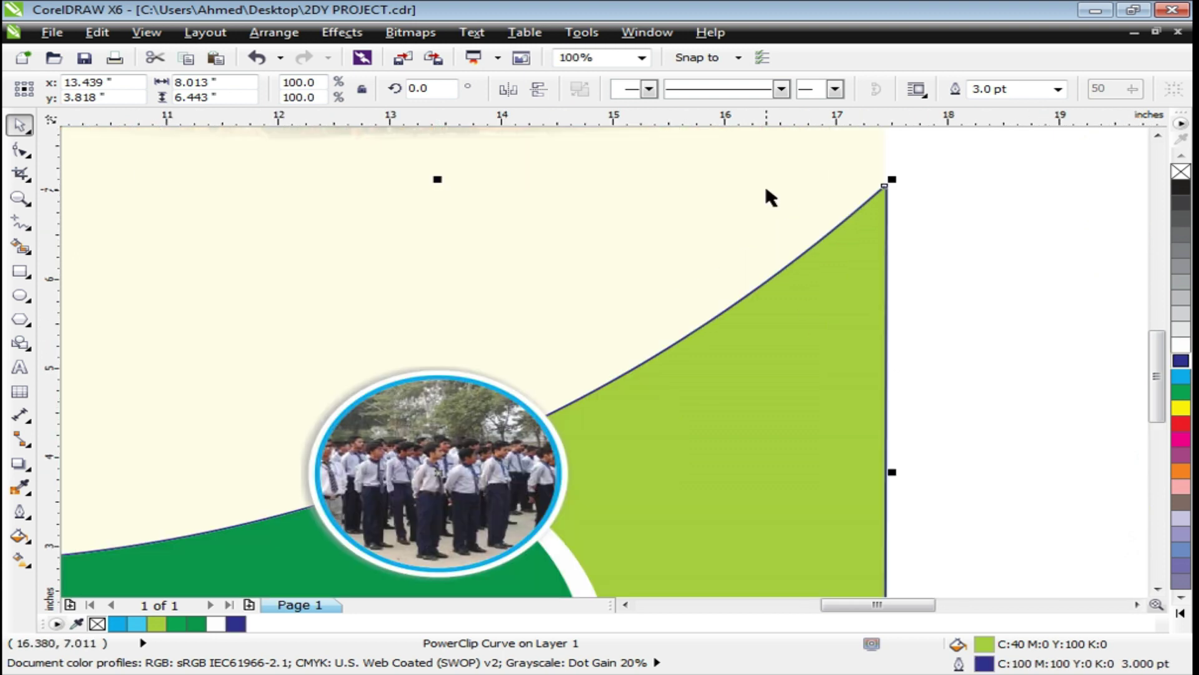
key("F12")
double_click(431, 241)
key("Return")
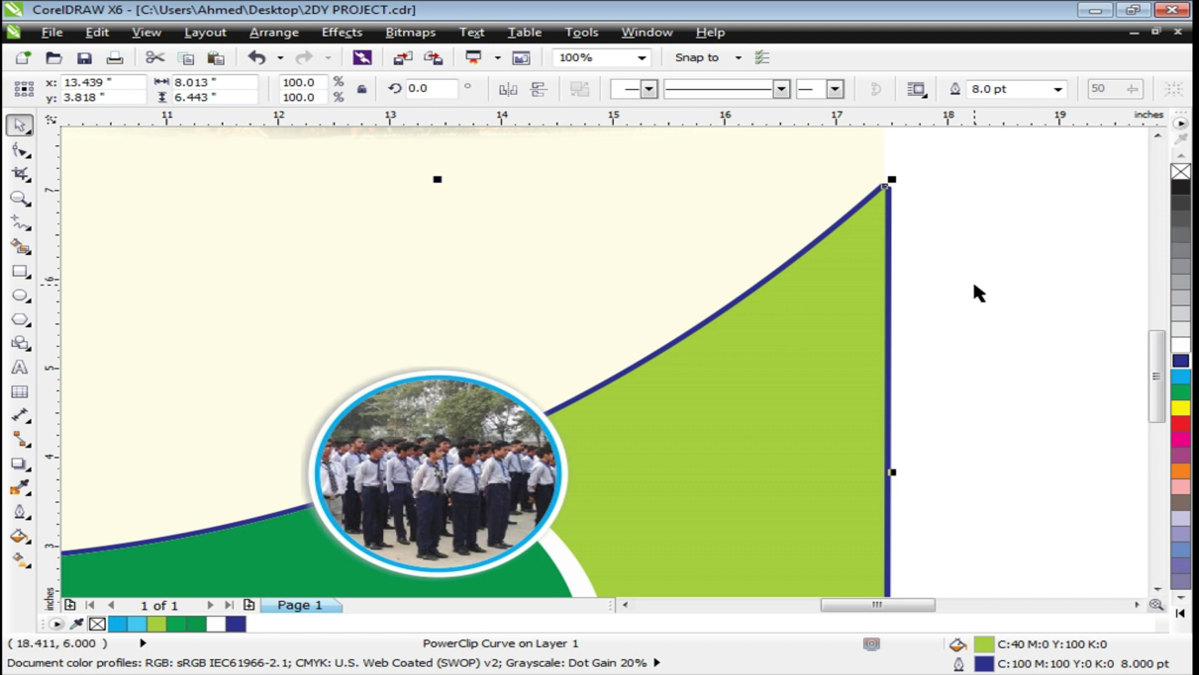
left_click(950, 308)
Step: Change the green curve shape's outline colour to white and undo the trial move of the shape
scroll(761, 314, "down", 1)
left_click(760, 316)
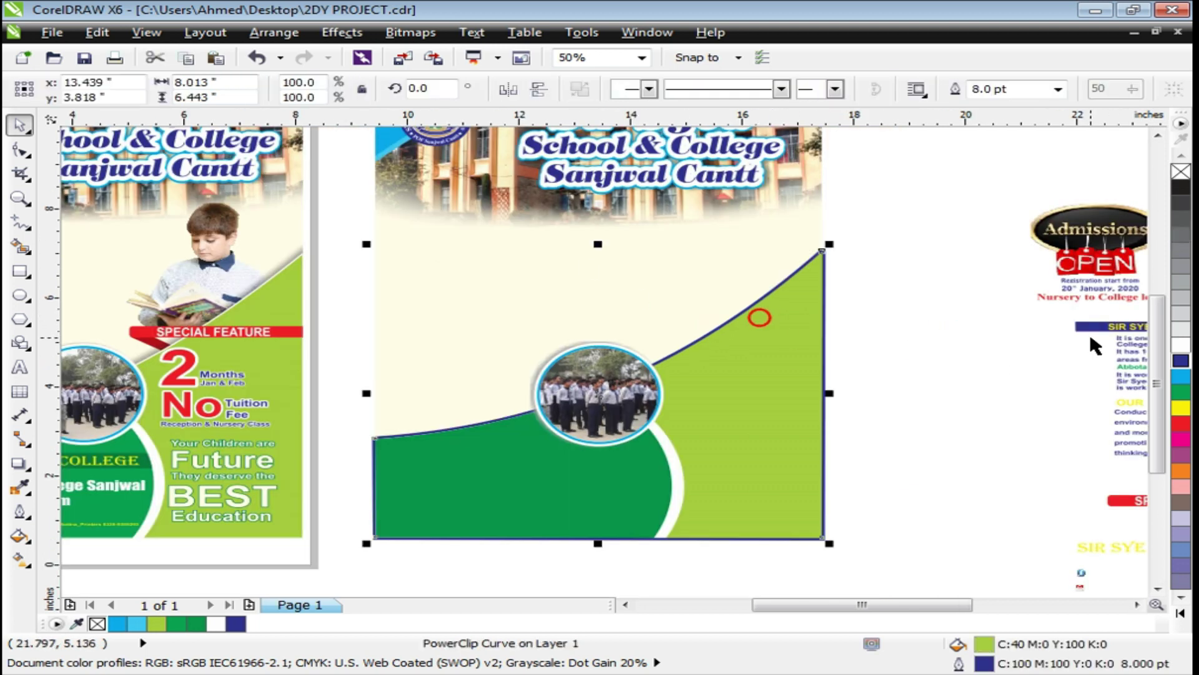
right_click(1180, 345)
left_click(1033, 353)
left_click_drag(766, 380, 800, 409)
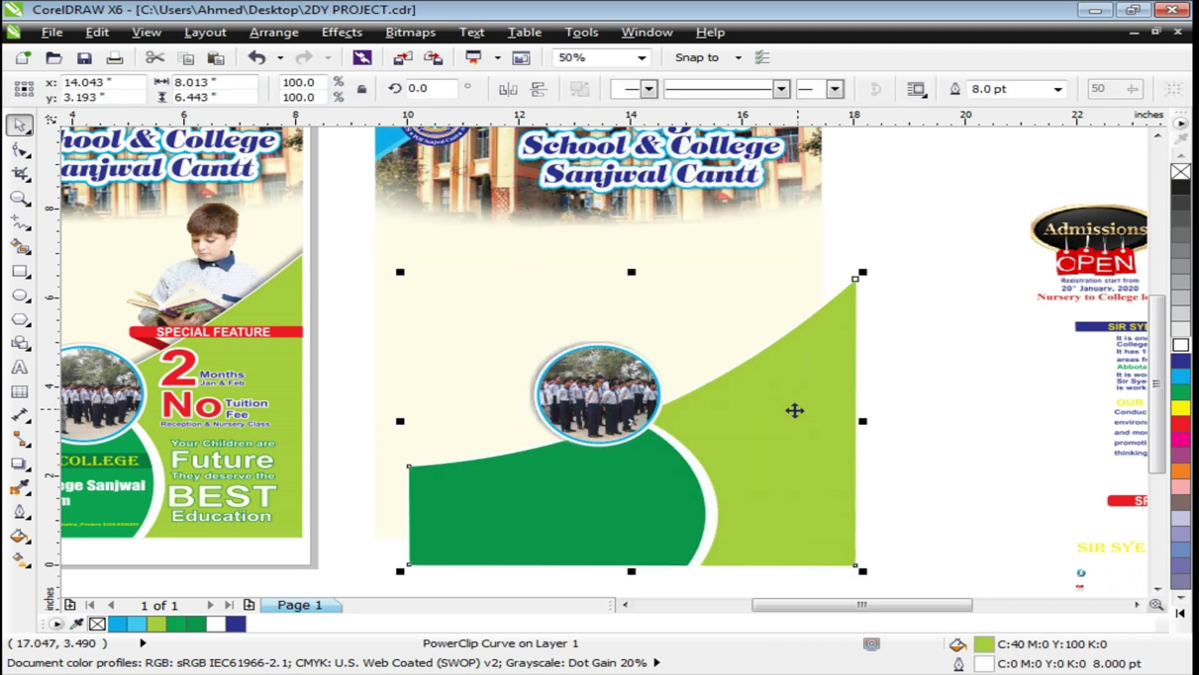
key("ctrl+z")
Step: Add a leftward drop shadow with 50 opacity to the green curve shape, set its feathering to 5 and shorten its offset slightly
left_click(23, 473)
left_click_drag(795, 544, 366, 400)
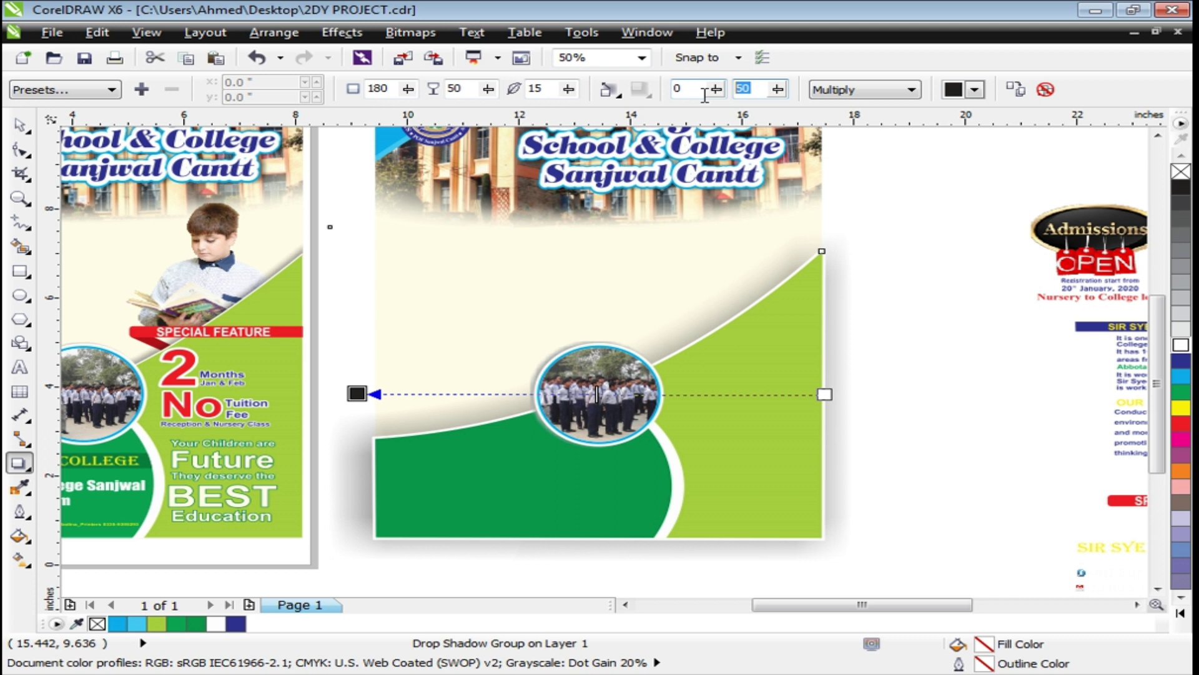
type("0")
key("Return")
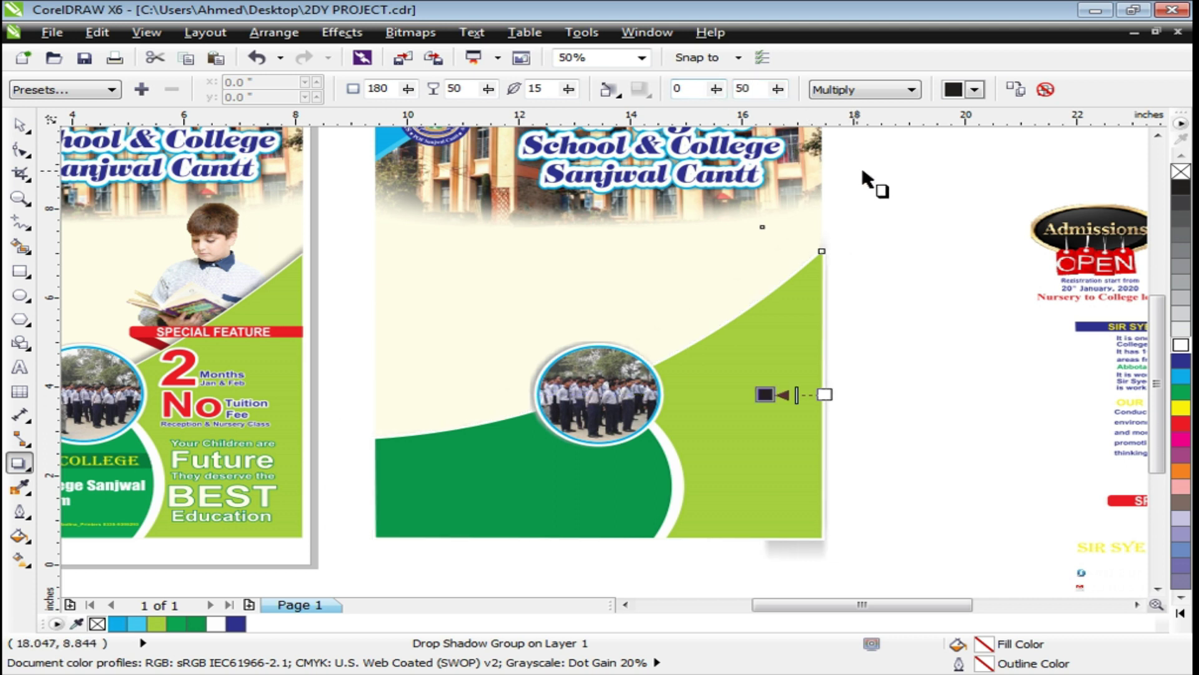
key("ctrl+z")
left_click_drag(546, 89, 472, 83)
key("Return")
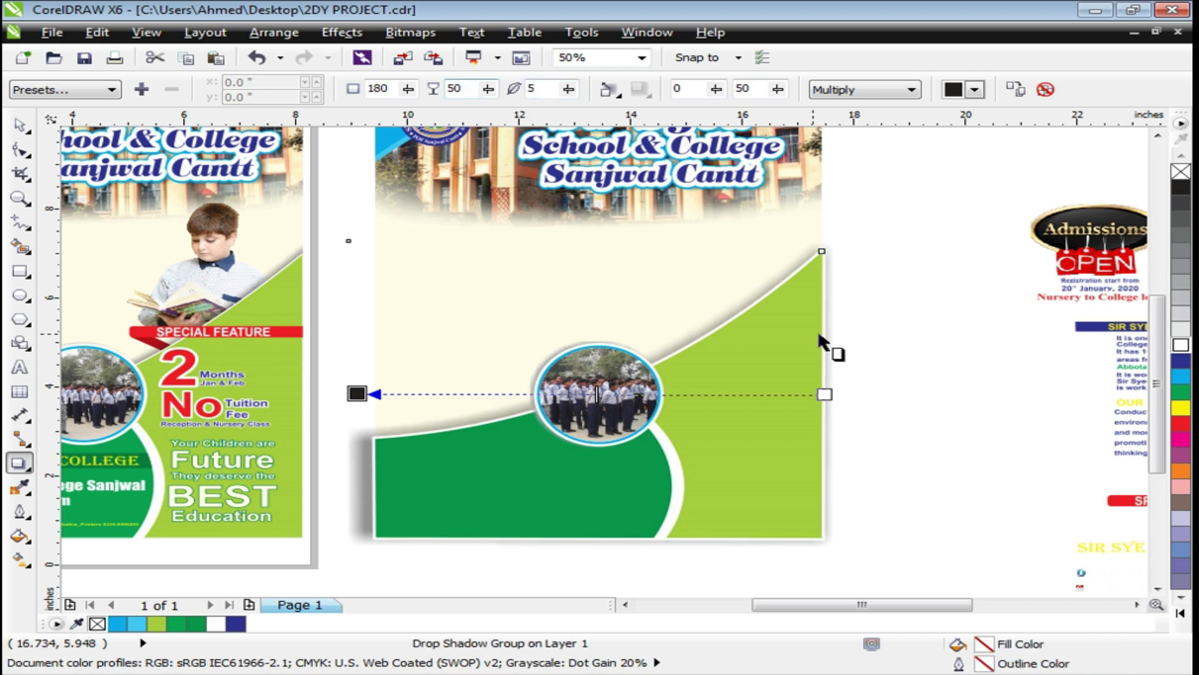
left_click_drag(359, 393, 364, 393)
key("space")
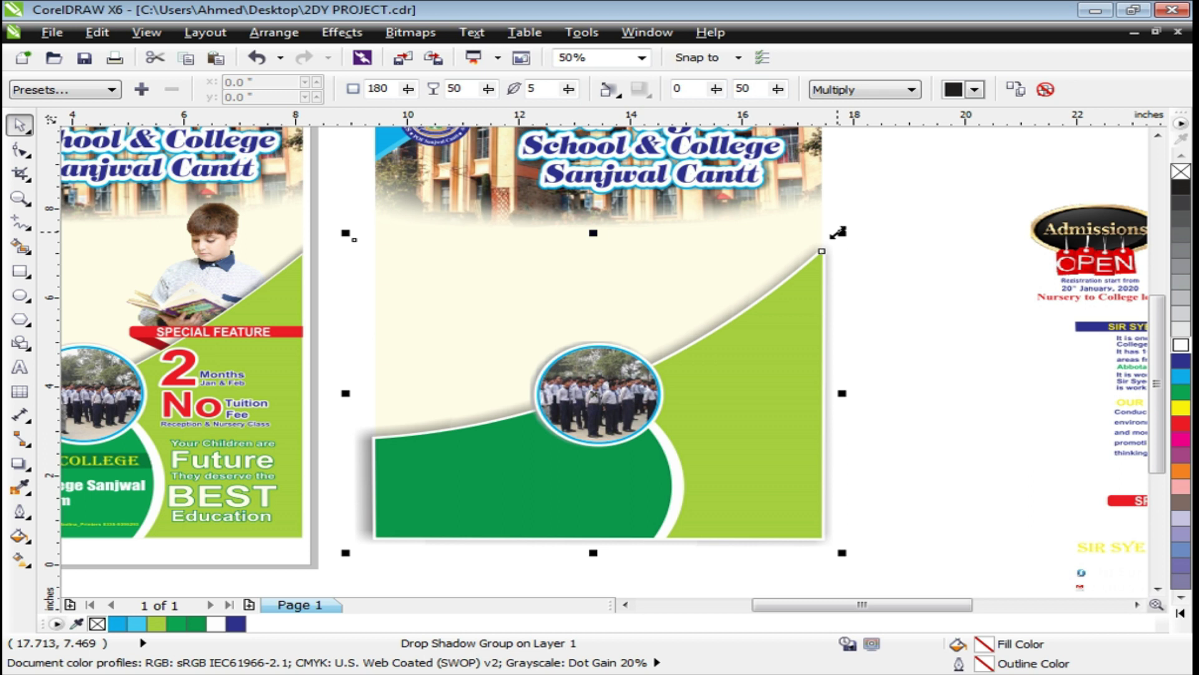
Step: Undo the trial move of the green curve shape and scale it with its shadow to 103%
left_click(962, 334)
left_click_drag(779, 362, 812, 379)
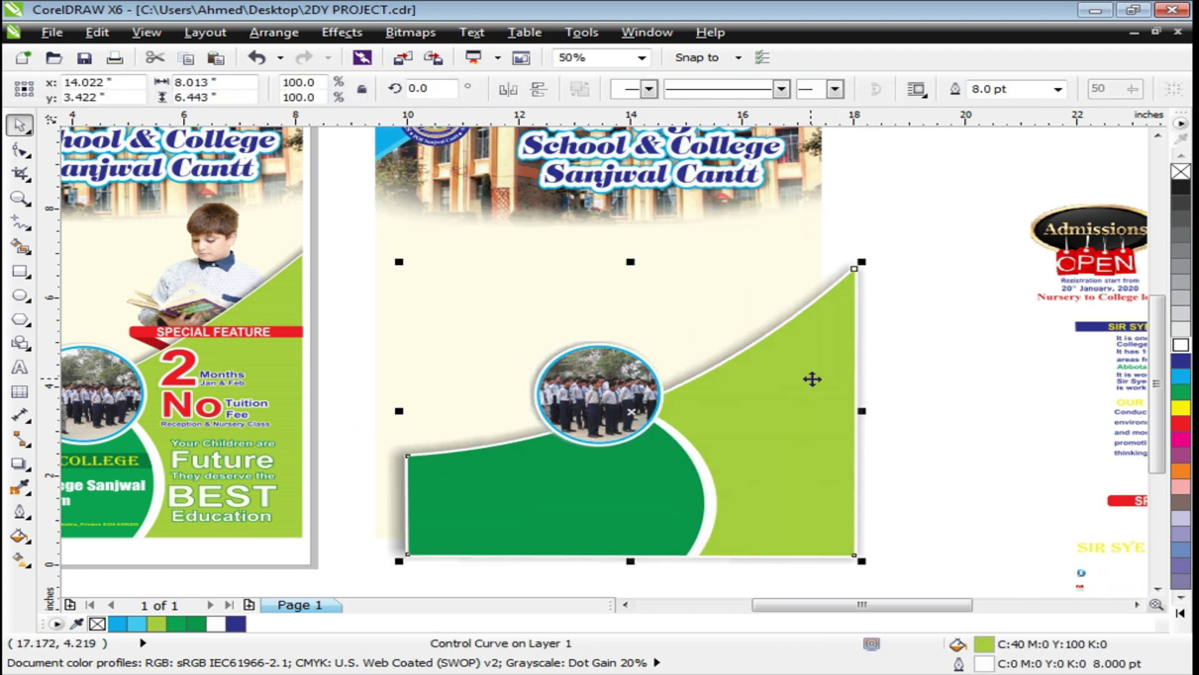
key("ctrl+z")
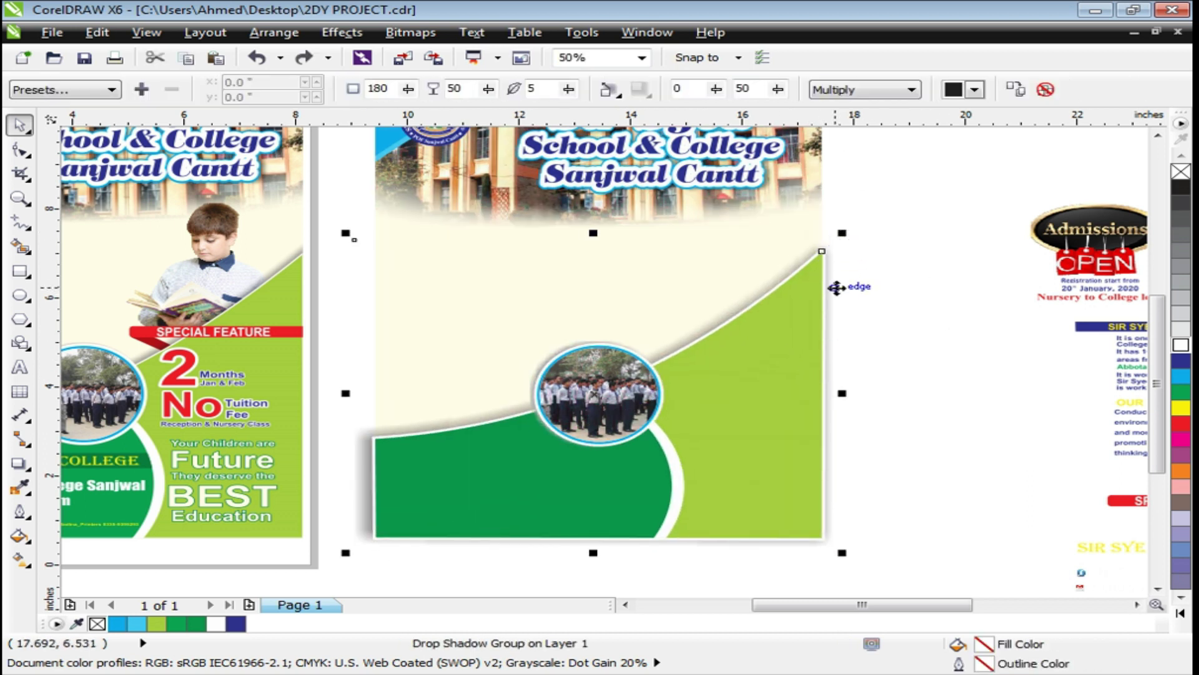
left_click_drag(841, 235, 851, 223)
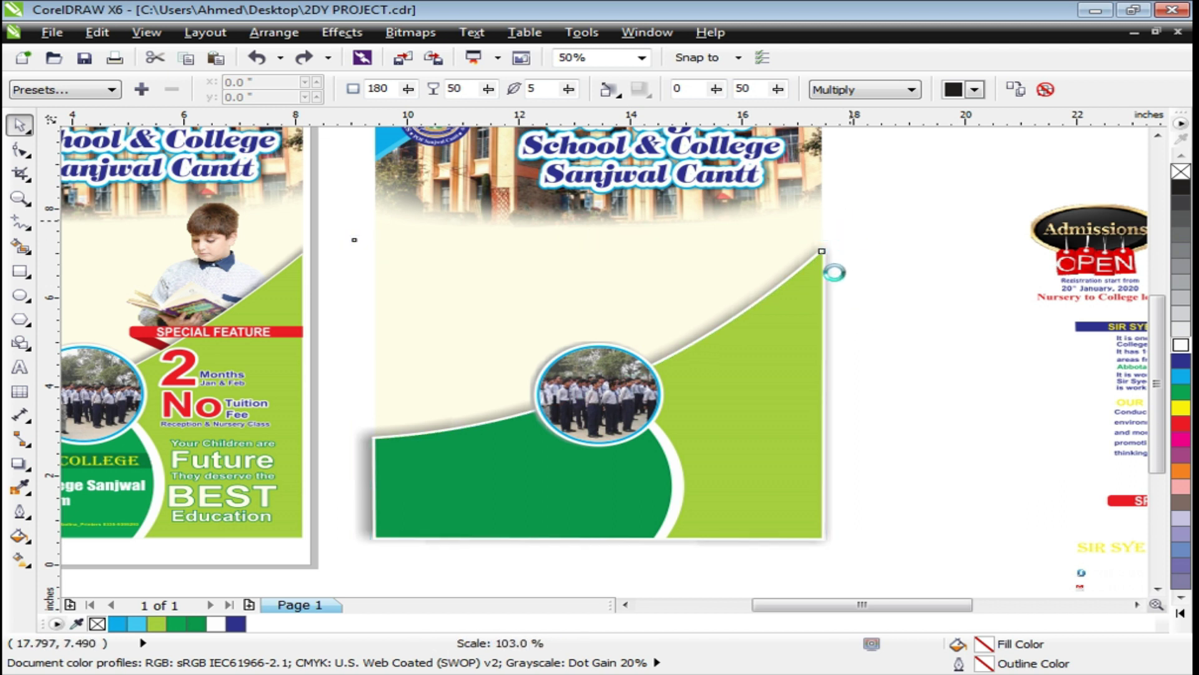
Step: PowerClip the shadowed green curve shape inside the new flyer's cream background rectangle
right_click(810, 423)
left_click(906, 16)
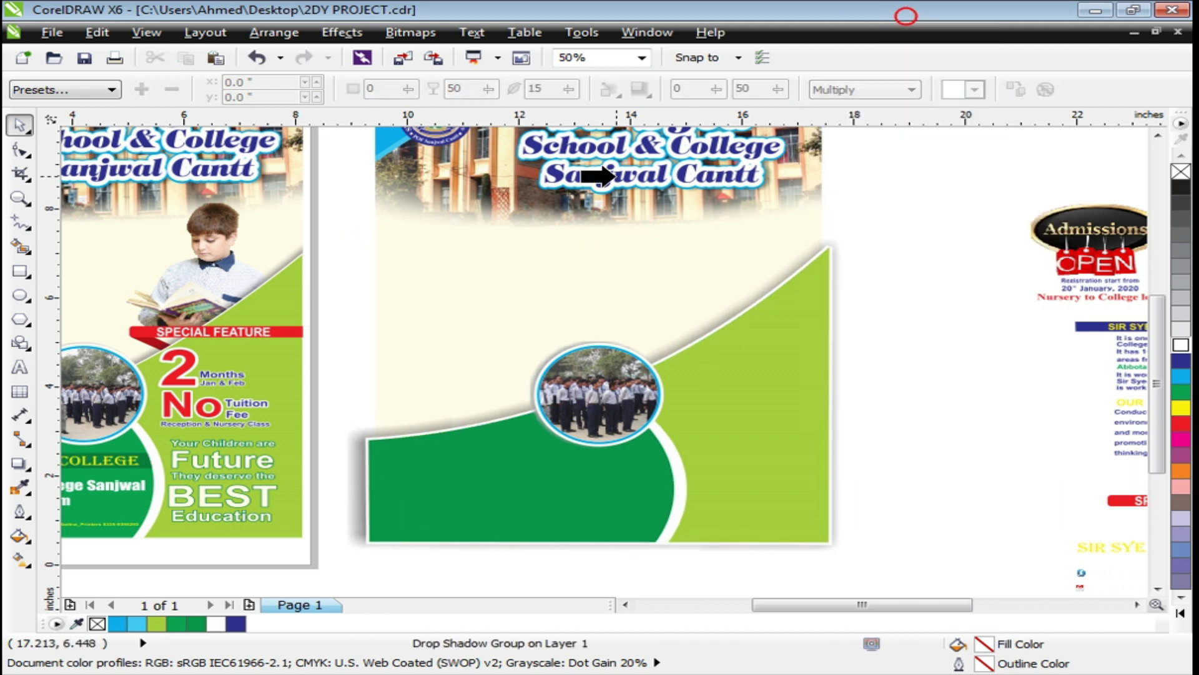
left_click(417, 252)
left_click(584, 393)
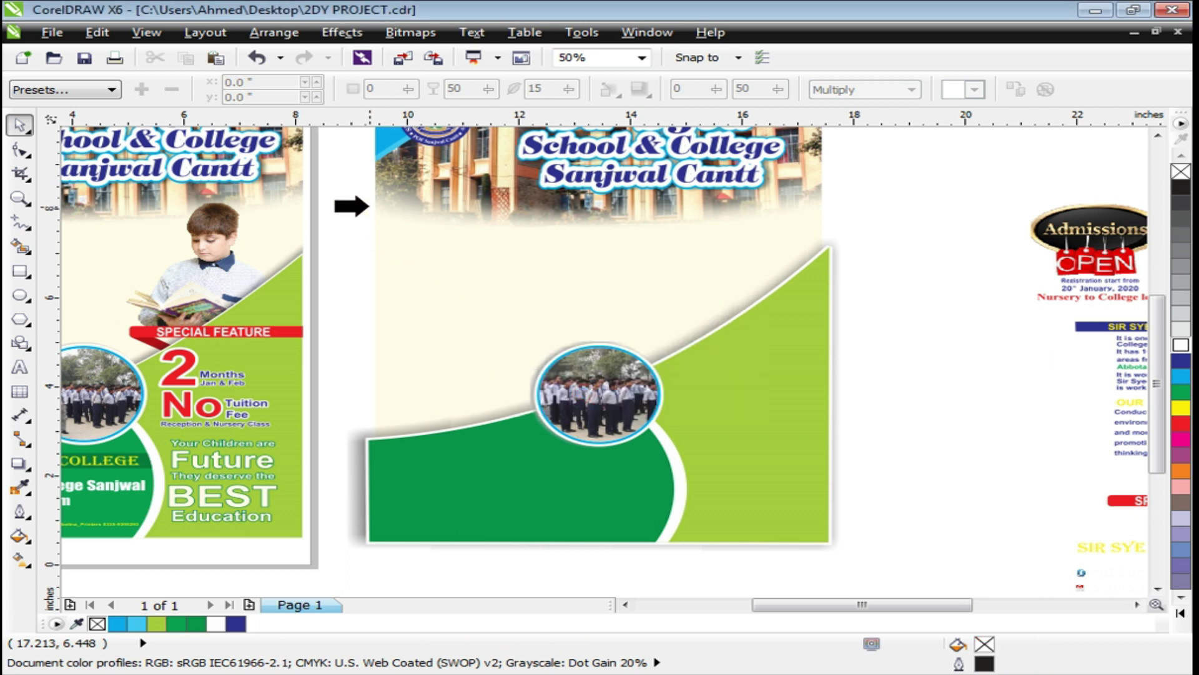
left_click(375, 200)
left_click(888, 408)
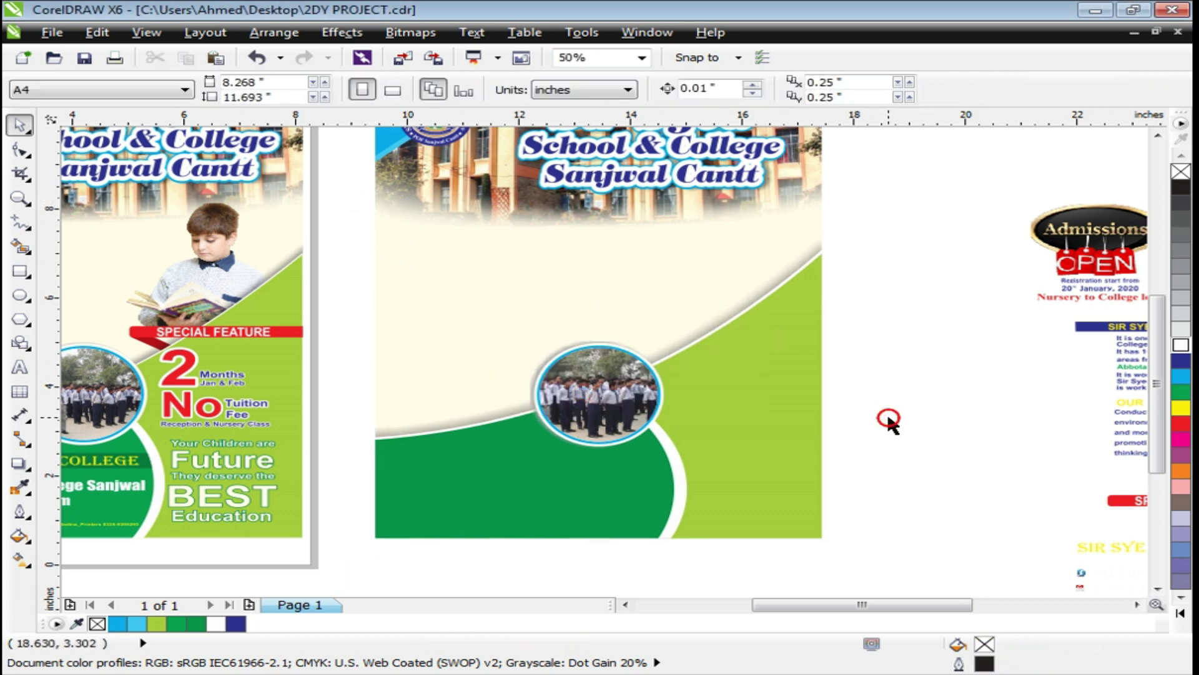
Step: Move the cut-out picture of the reading boy beside the new flyer's right edge
left_click(739, 479)
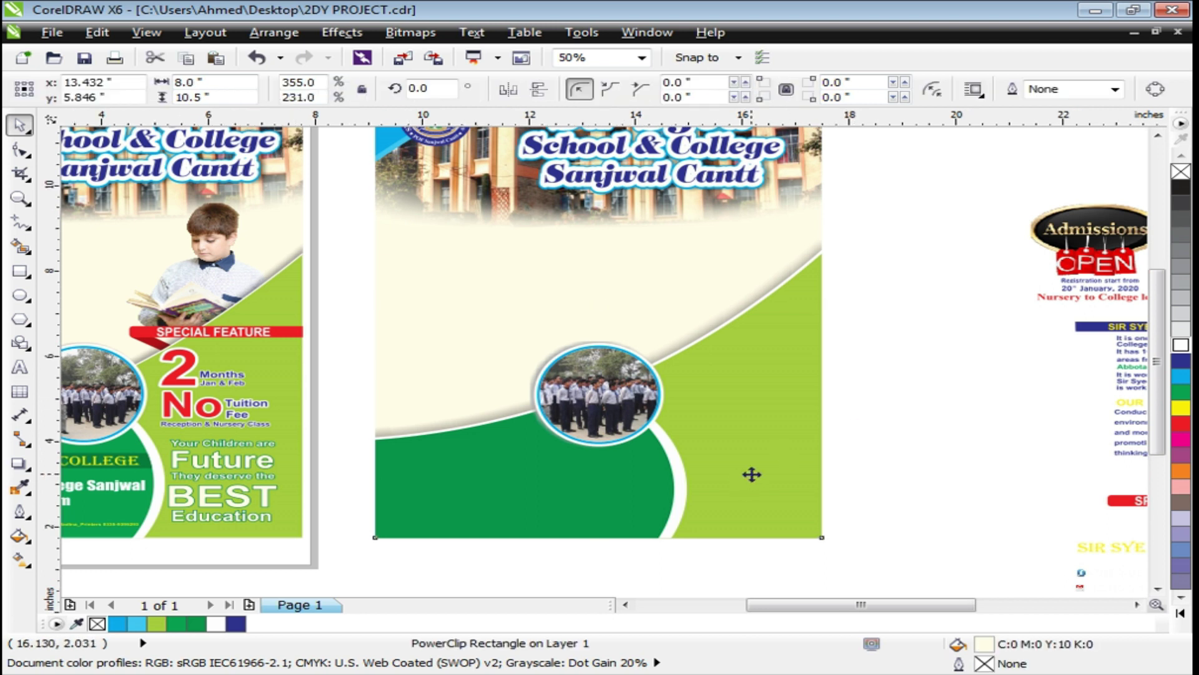
key("shift+F2")
left_click(876, 496)
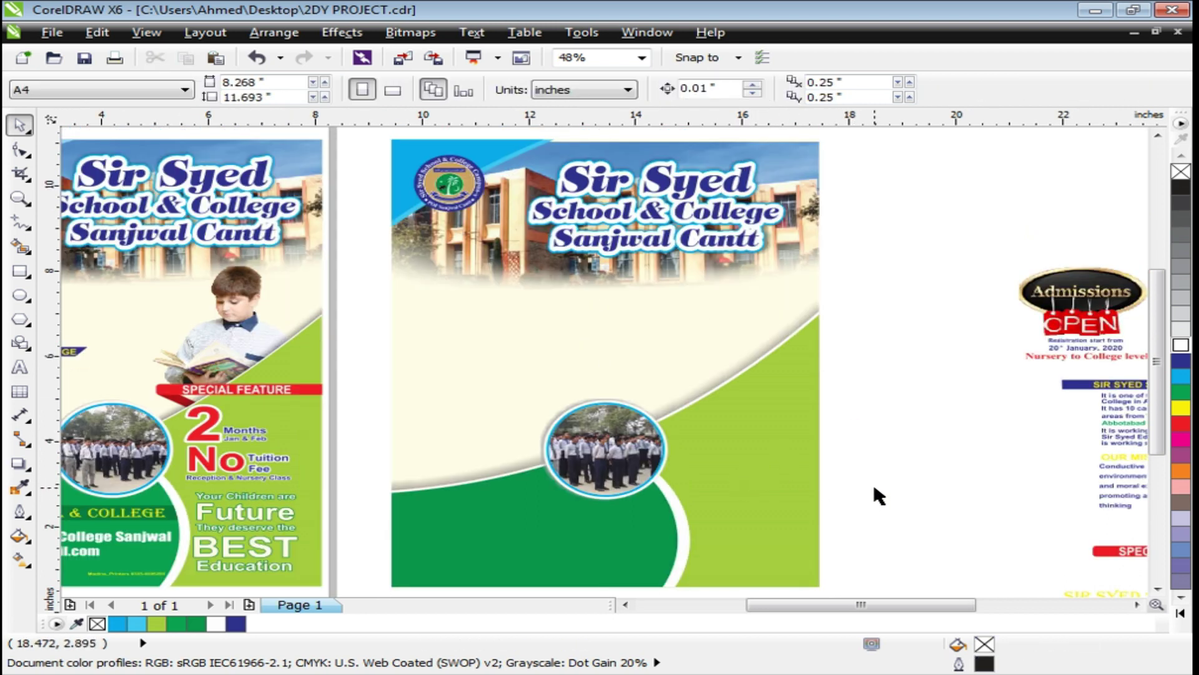
scroll(612, 344, "down", 2)
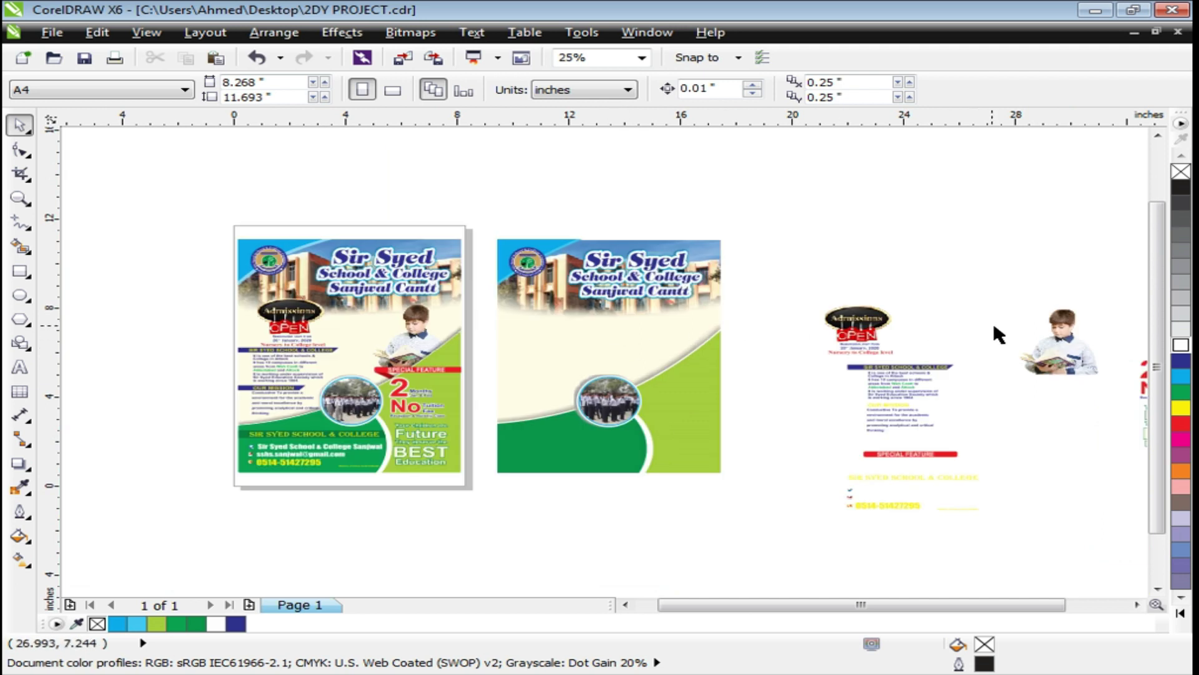
left_click_drag(1058, 357, 755, 354)
Step: Move the red SPECIAL FEATURE banner onto the new flyer, across the light-green curve's edge
key("F2")
left_click_drag(497, 247, 789, 530)
left_click_drag(876, 511, 478, 314)
key("z")
left_click_drag(298, 221, 740, 414)
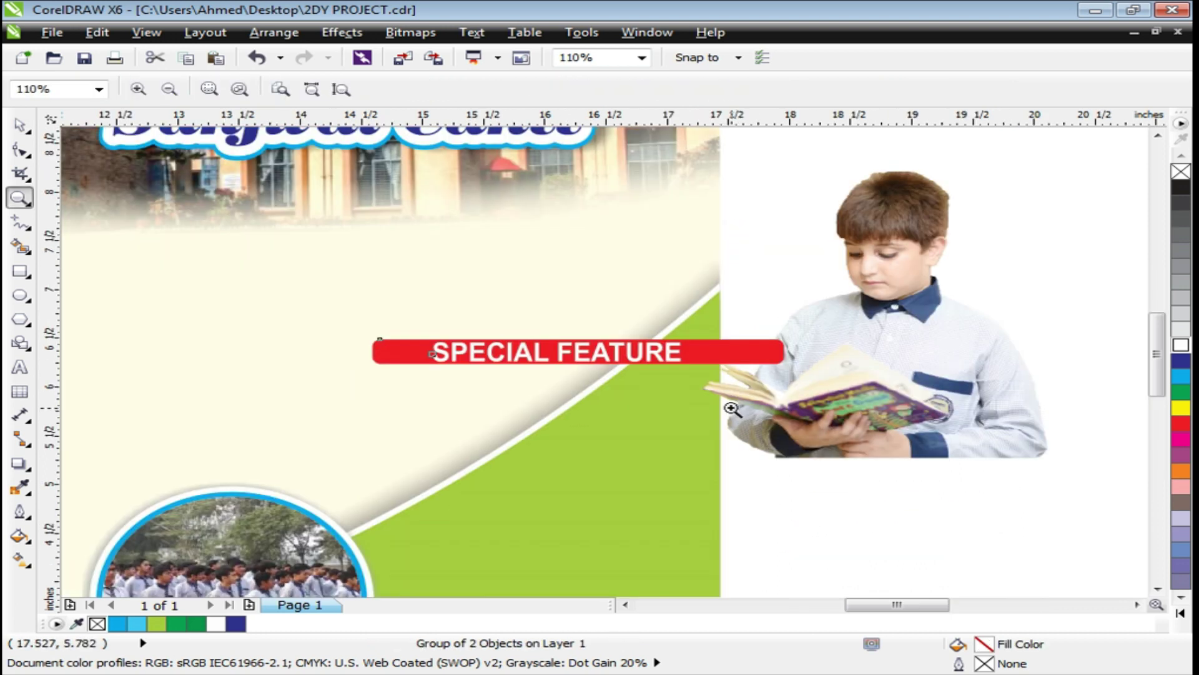
key("space")
left_click(811, 483)
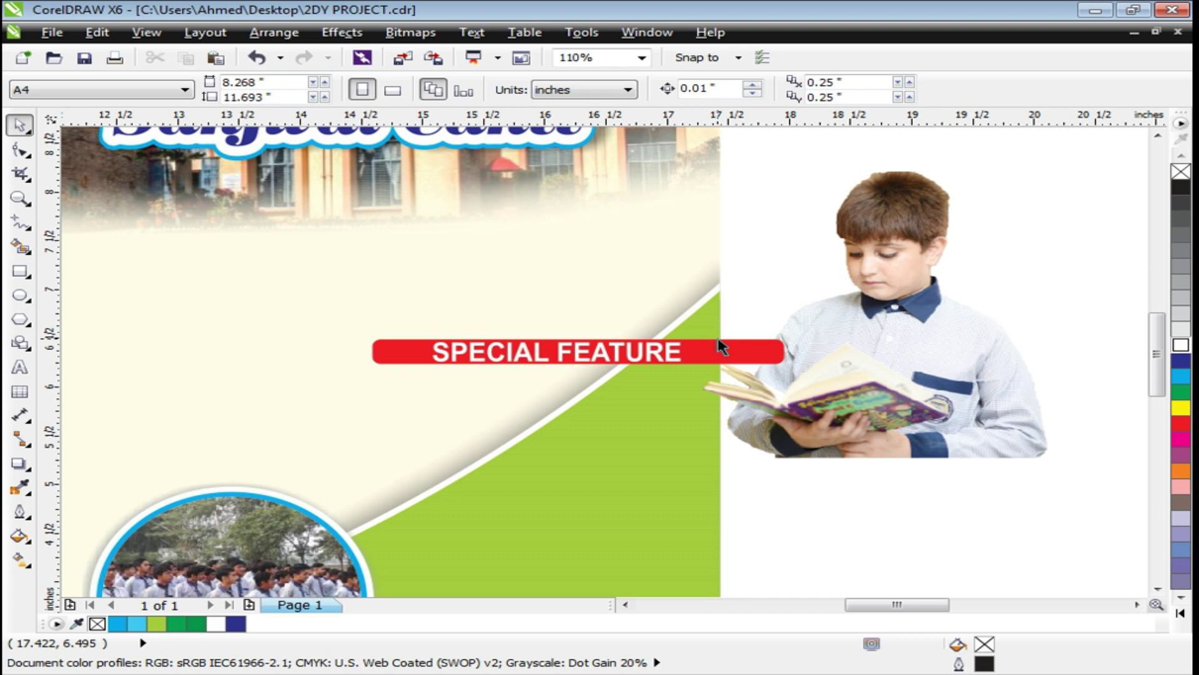
left_click(849, 392)
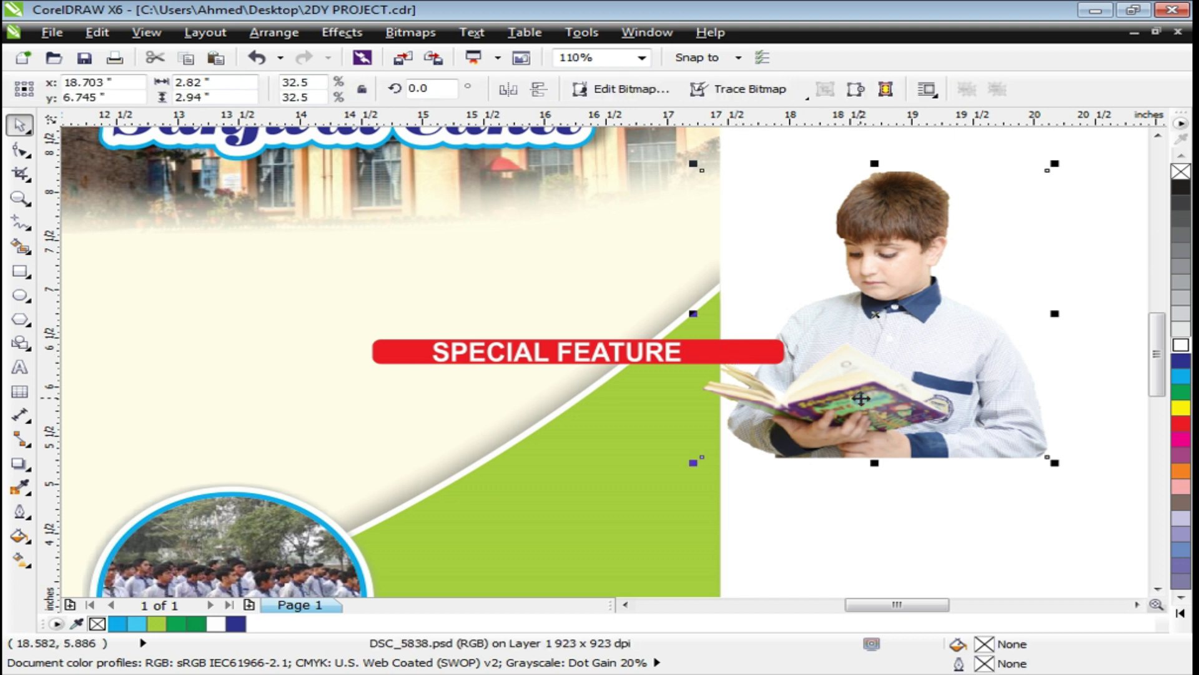
left_click(825, 517)
Step: Ungroup the SPECIAL FEATURE banner into its text and red bar, and undo the trial move of the bar
left_click_drag(678, 349, 729, 383)
key("ctrl+u")
left_click(789, 476)
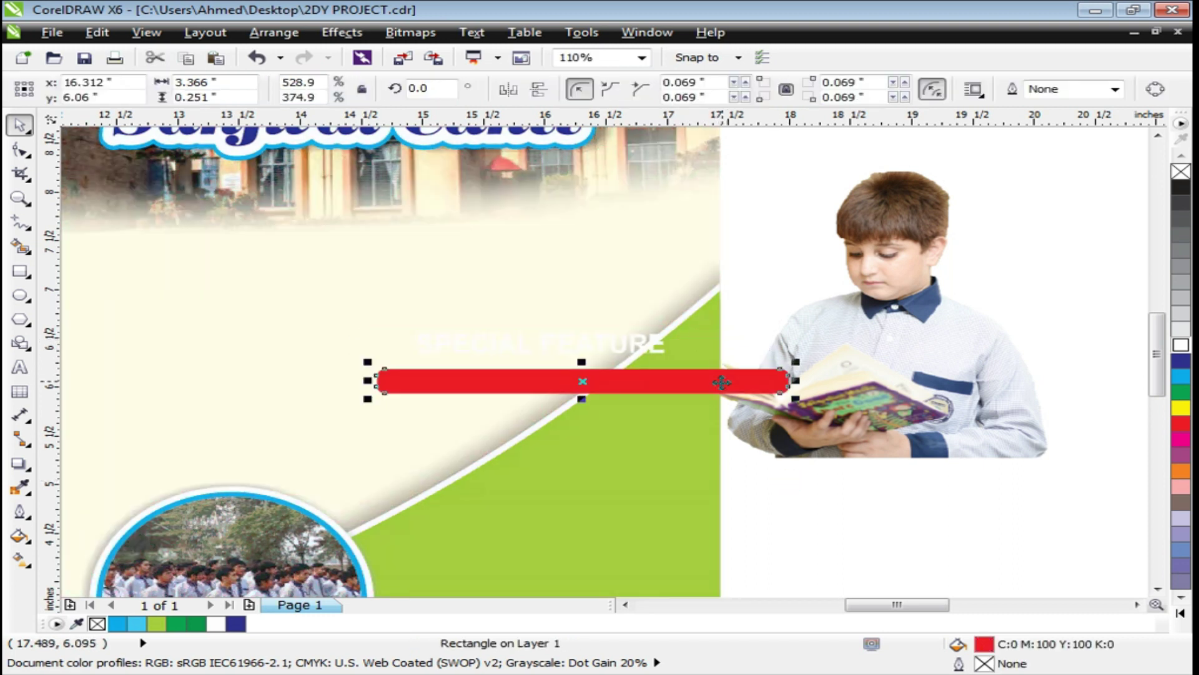
key("ctrl+z")
key("z")
left_click_drag(245, 265, 942, 522)
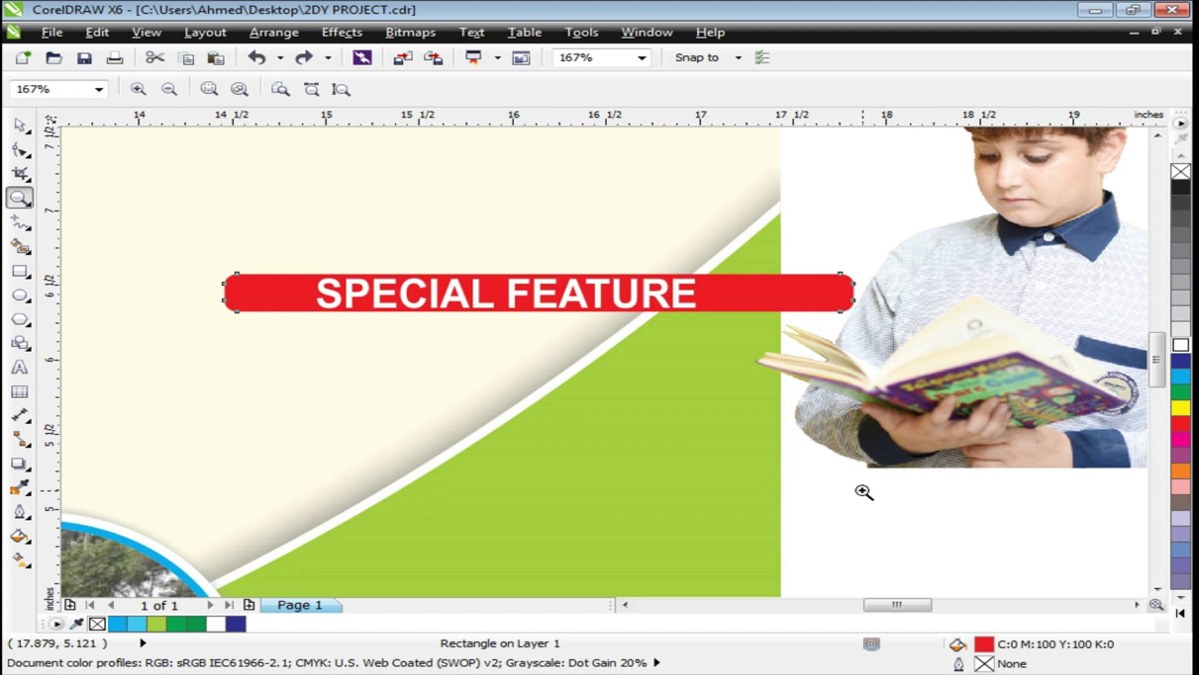
Step: Create a skewed copy of the red bar that slopes down to the right from the banner's left end, about 0.984 inches high overall
key("space")
left_click_drag(757, 291, 784, 332)
key("Escape")
left_click(770, 294)
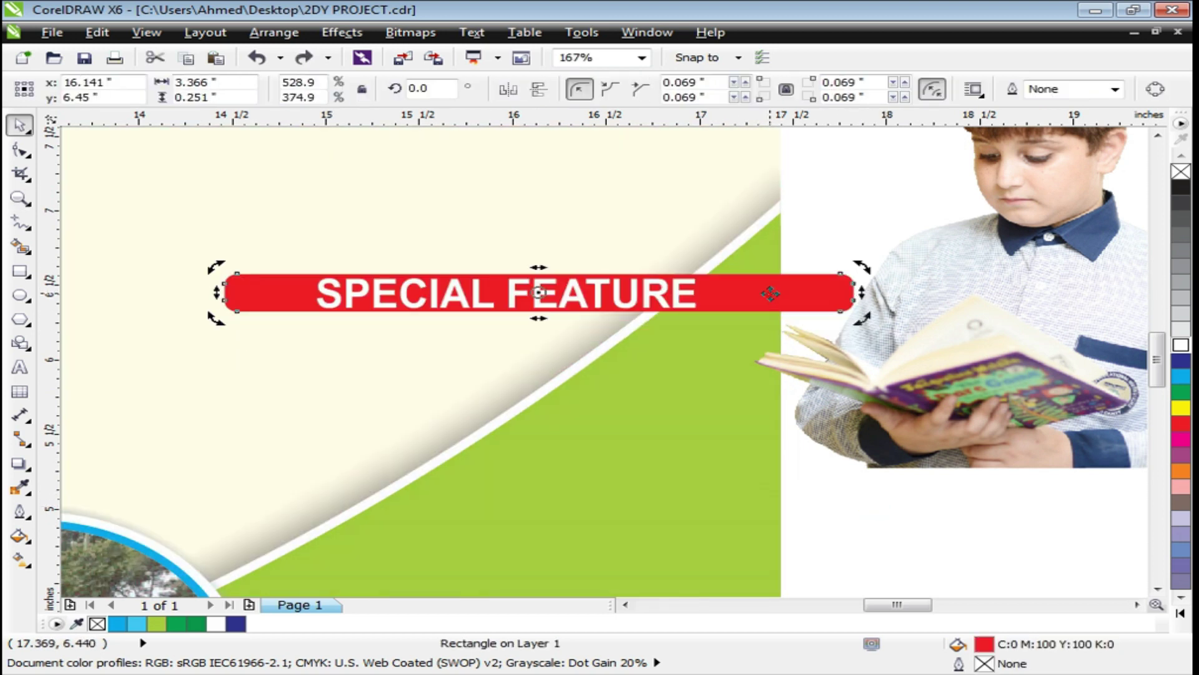
left_click_drag(864, 294, 848, 414)
scroll(647, 294, "down", 4)
key("z")
left_click_drag(496, 243, 737, 383)
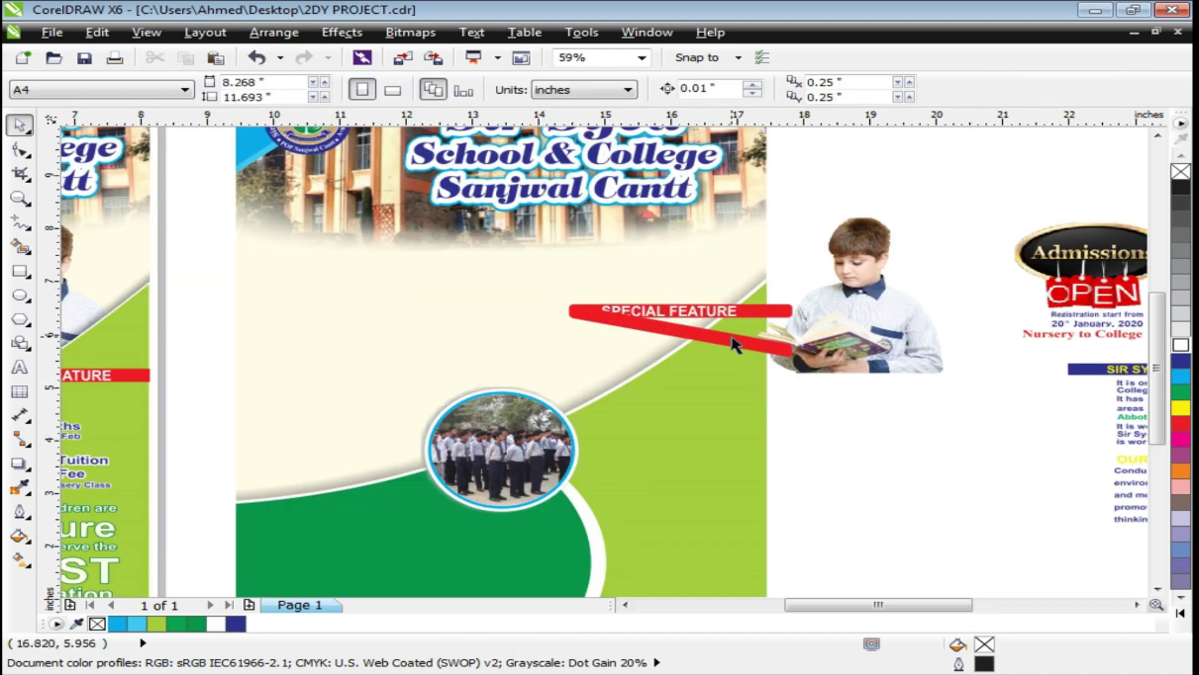
Step: Lower the SPECIAL FEATURE banner together with its skewed bar on the light-green curve
left_click_drag(654, 312, 681, 350)
key("z")
left_click_drag(450, 289, 816, 433)
left_click(942, 490)
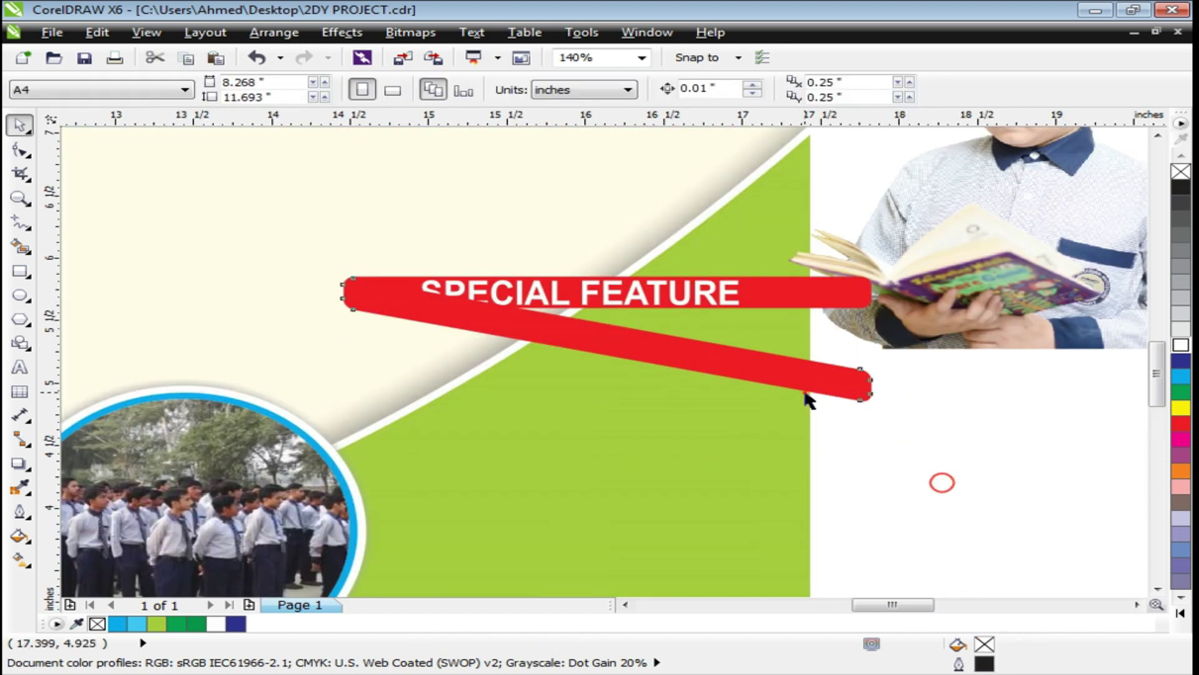
Step: Undo the trial drag of the skewed bar and fill it with darker red C:0 M:100 Y:100 K:30
left_click(807, 388)
left_click_drag(804, 380, 810, 467)
key("ctrl+z")
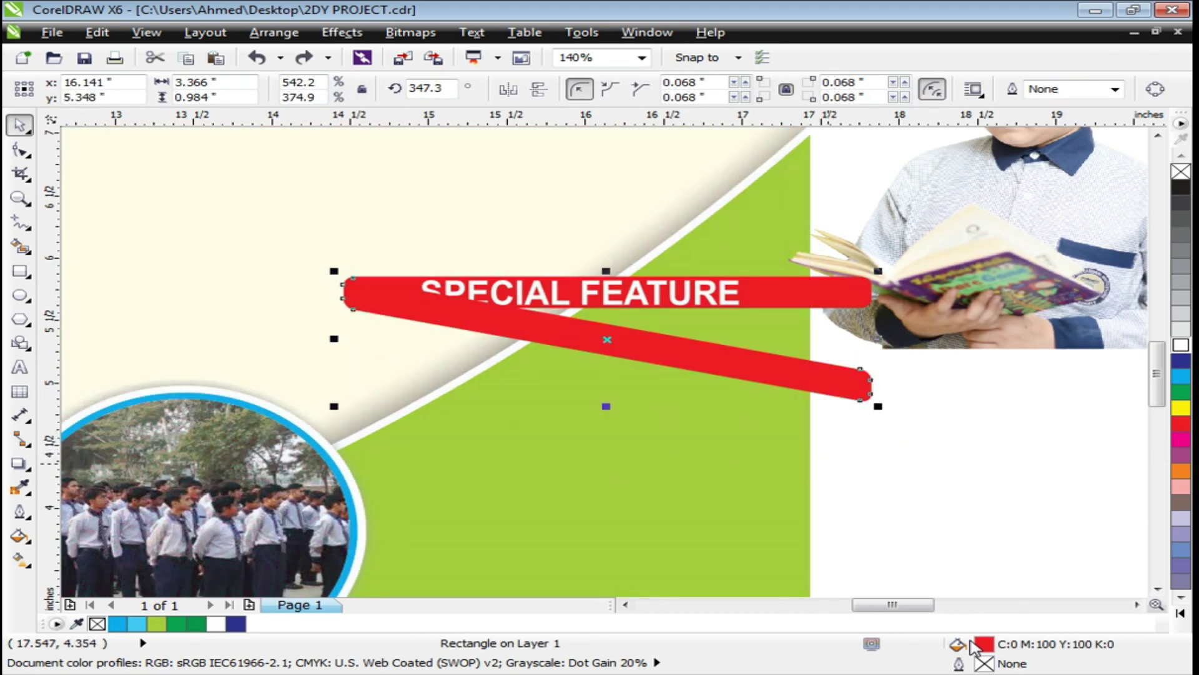
double_click(984, 647)
left_click(461, 205)
left_click(614, 493)
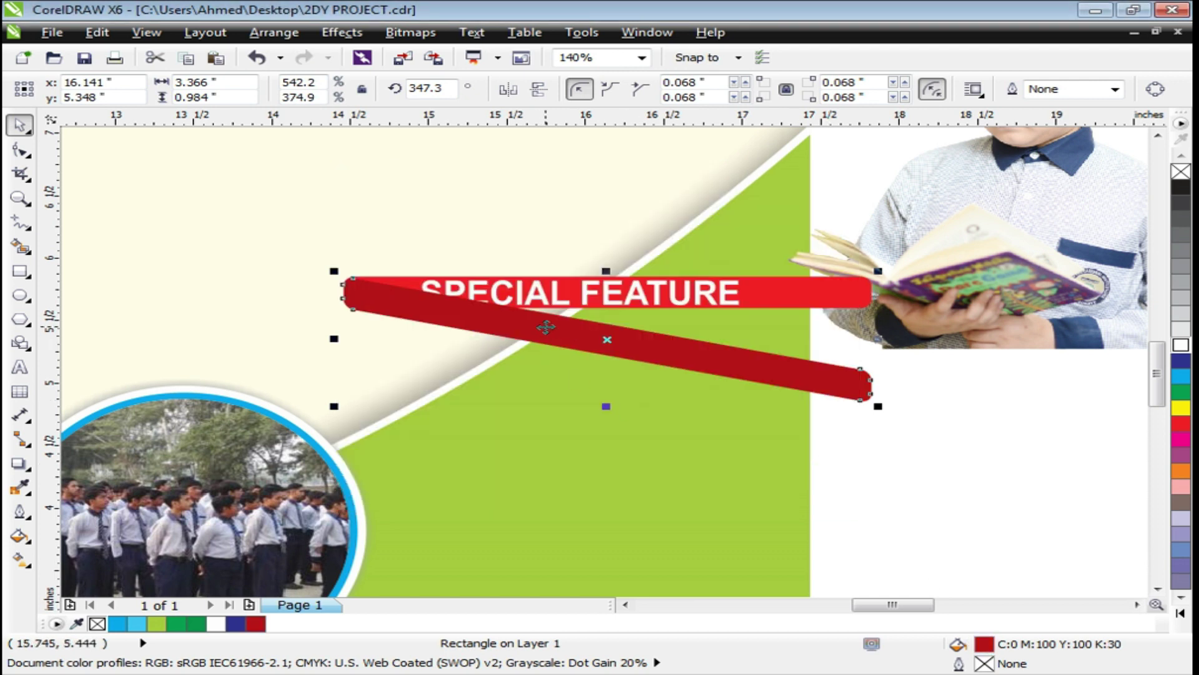
Step: PowerClip the dark-red skewed bar inside the cream background so it lies behind the banner
right_click(545, 327)
left_click(625, 10)
left_click(505, 213)
left_click(937, 471)
Step: PowerClip the bright-red banner bar inside the cream background, trimming it at the flyer's right edge
left_click(829, 299)
right_click(829, 298)
left_click(887, 11)
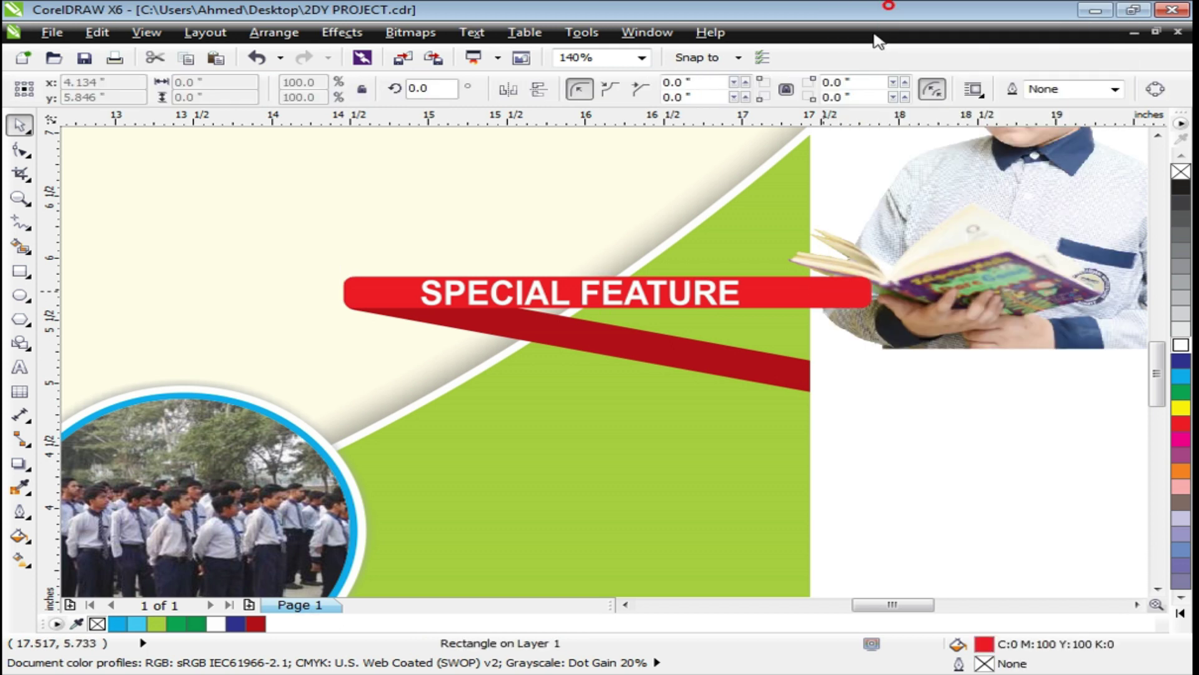
left_click(749, 219)
left_click(837, 444)
scroll(837, 444, "down", 2)
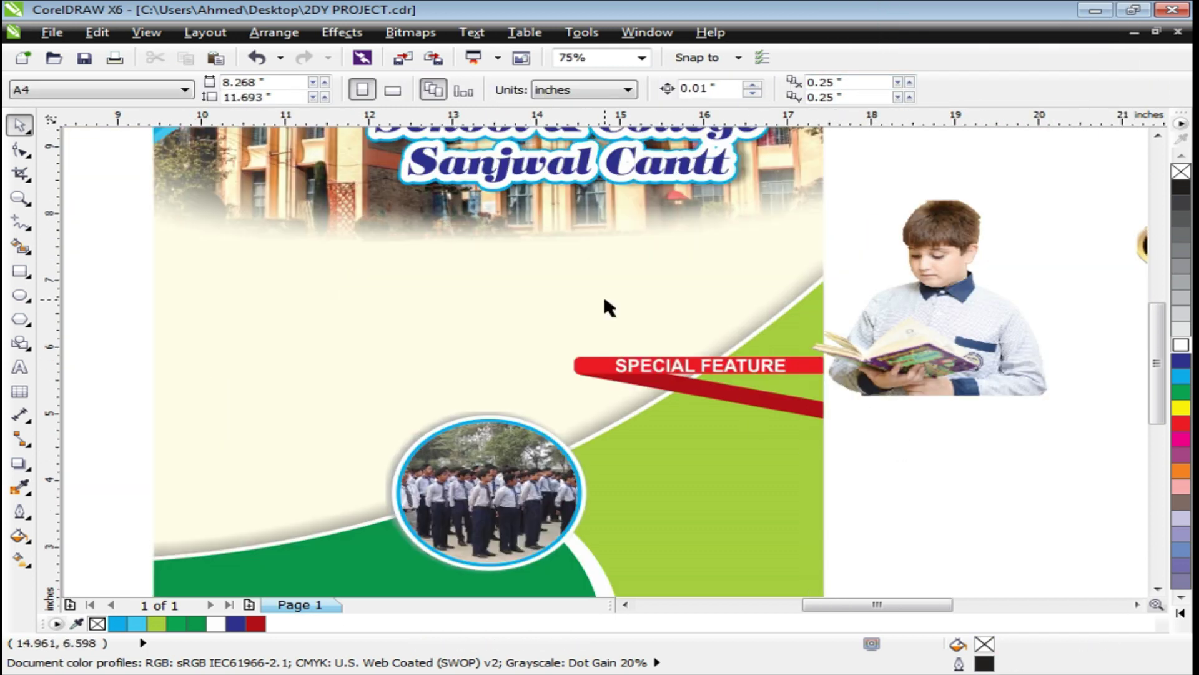
Step: Move the reading boy's picture up and slightly left, above the SPECIAL FEATURE banner, and undo the extra downward move
key("F2")
left_click_drag(419, 147, 1113, 457)
left_click(864, 441)
left_click_drag(874, 446, 841, 340)
left_click_drag(997, 445, 712, 419)
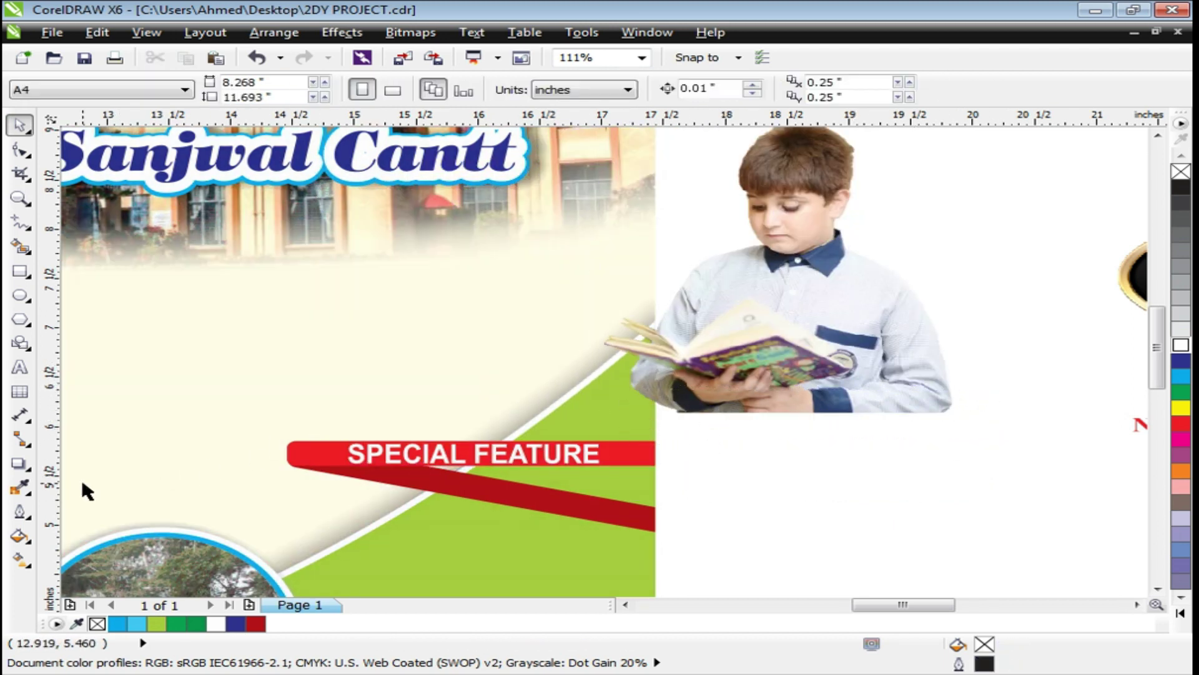
left_click_drag(784, 323, 790, 383)
key("ctrl+z")
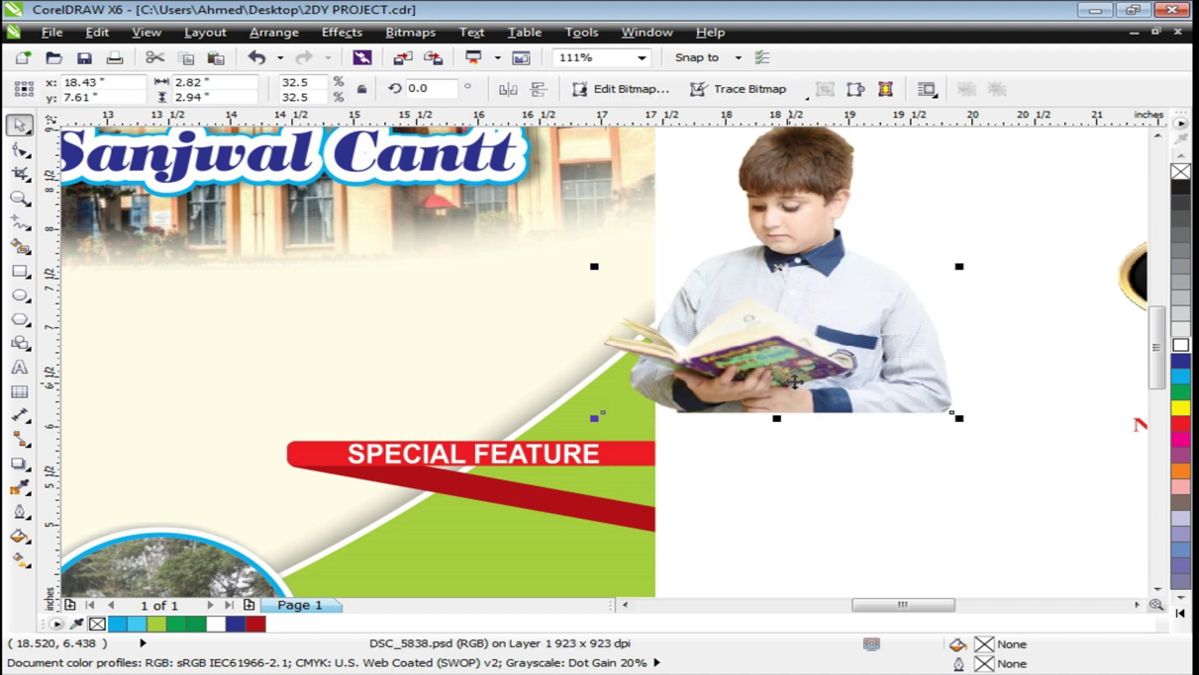
Step: Move the reading boy's picture onto the flyer above the SPECIAL FEATURE banner and scale it down to about 2.37 by 2.48 inches
scroll(810, 343, "down", 2)
key("z")
left_click_drag(482, 235, 870, 431)
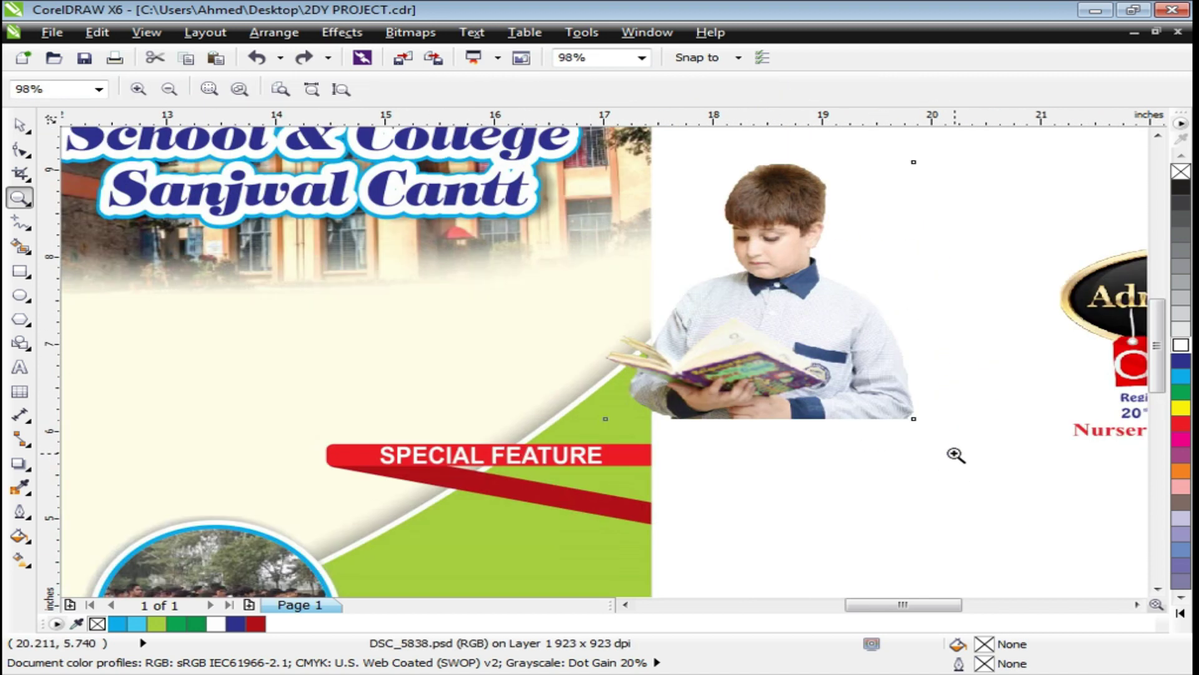
key("space")
mouse_move(774, 350)
left_mouse_down()
mouse_move(509, 384)
mouse_move(515, 375)
left_mouse_up()
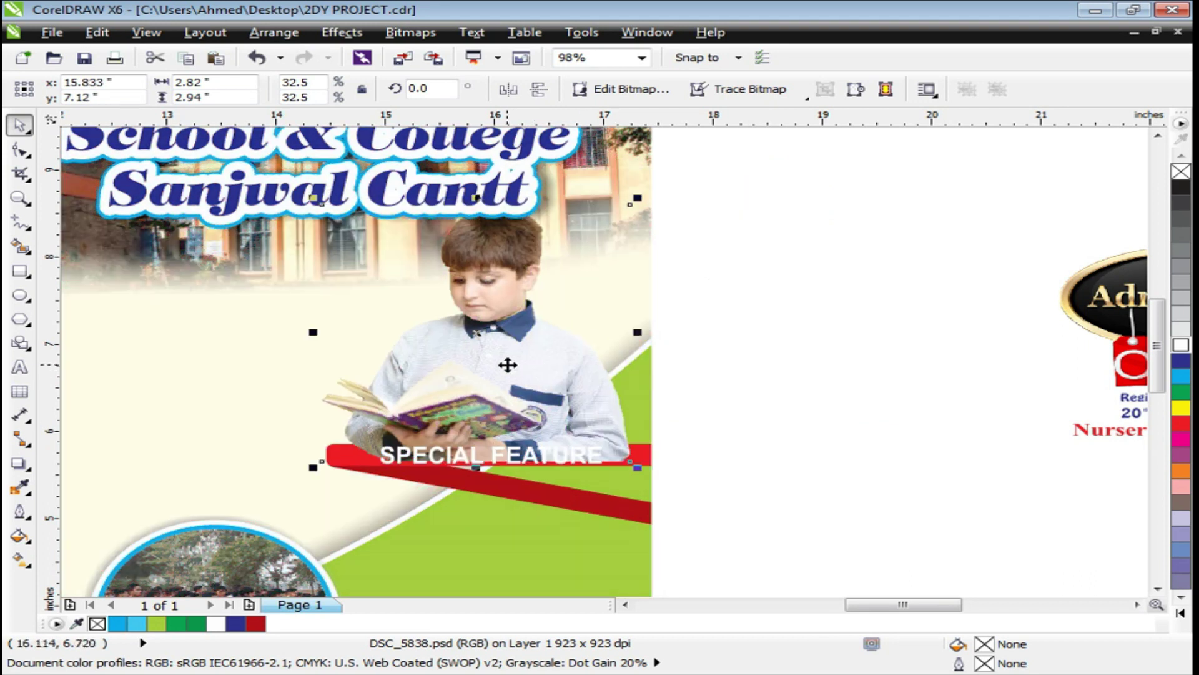
left_click_drag(637, 198, 632, 242)
left_click(443, 331)
left_click_drag(443, 331, 451, 331)
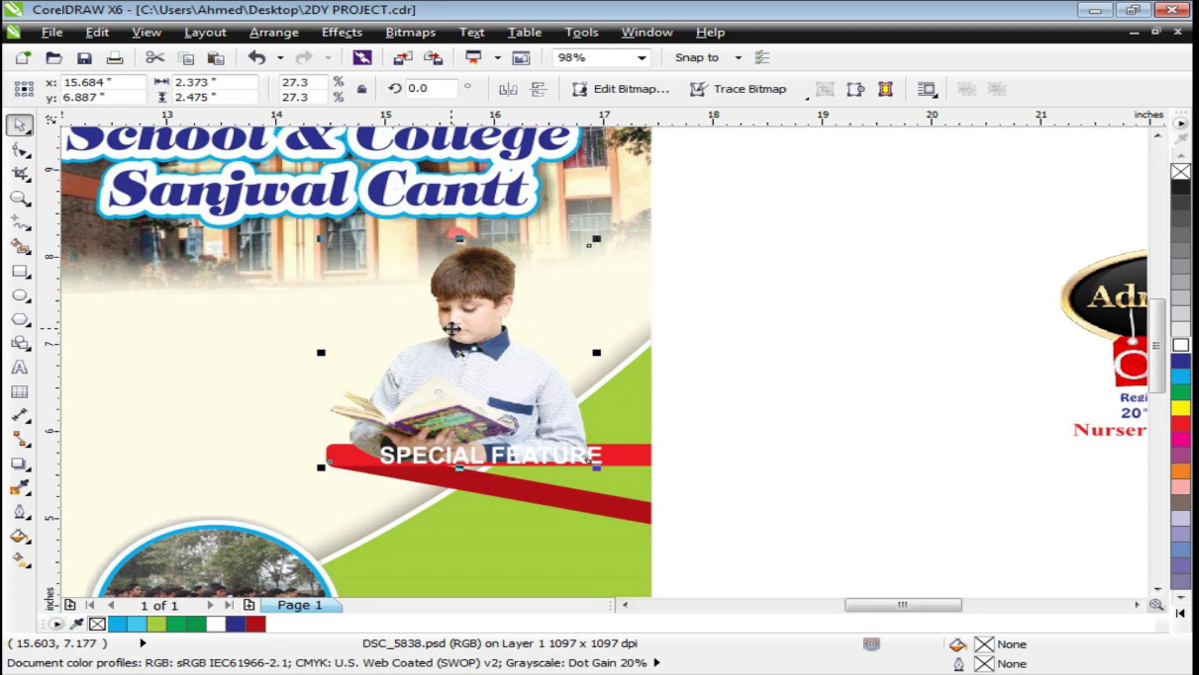
Step: PowerClip the boy's picture inside the cream background and bring the bright-red banner bar in front of him
right_click(463, 307)
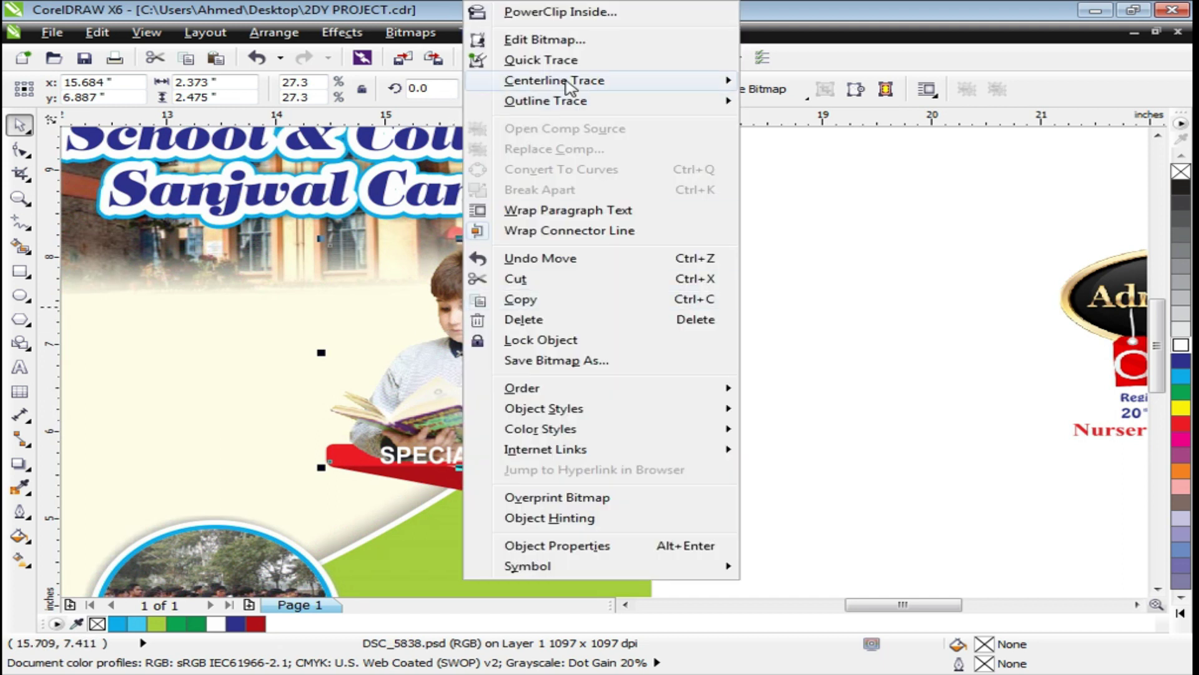
left_click(561, 13)
left_click(209, 359)
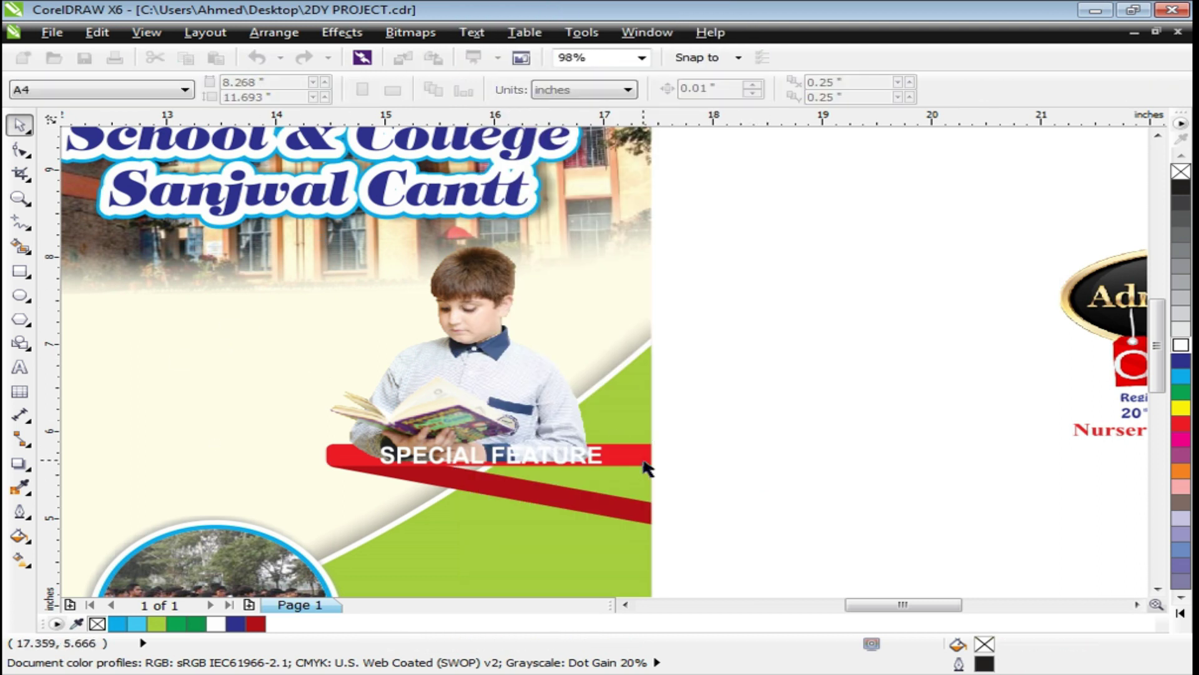
left_click(645, 455, "ctrl")
key("shift+Page_Up")
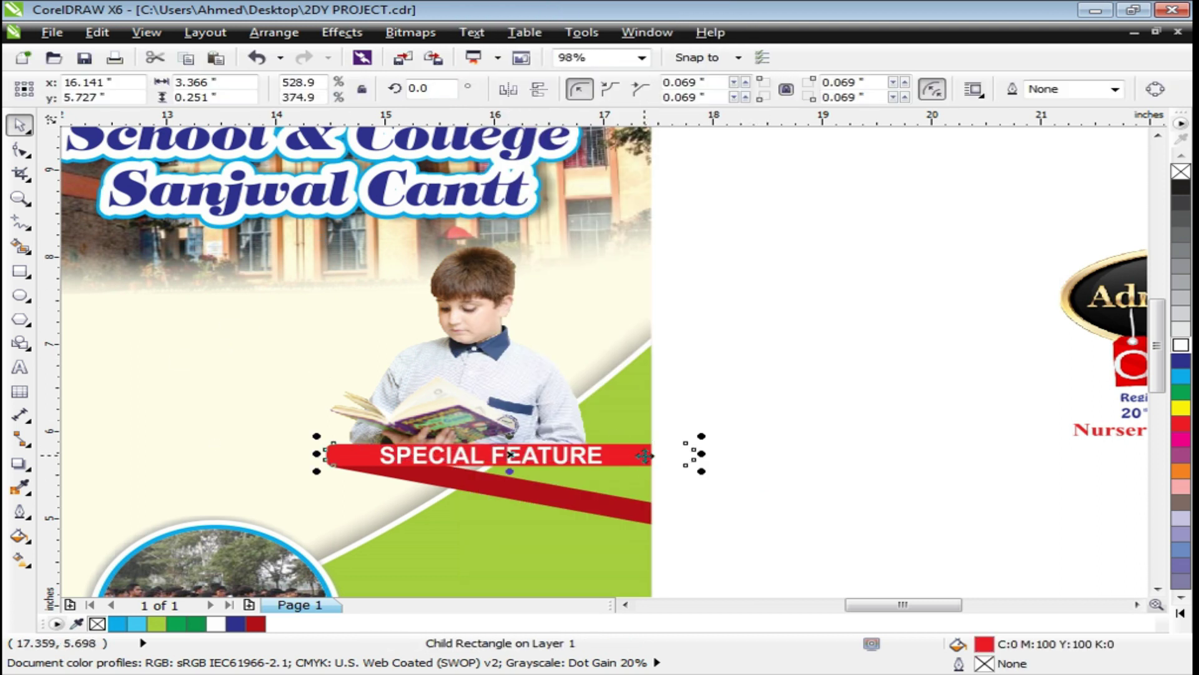
Step: Send the clipped dark-red skewed bar back one level so it lies behind the light-green curve
left_click(627, 509, "ctrl")
left_click(629, 514, "ctrl+alt")
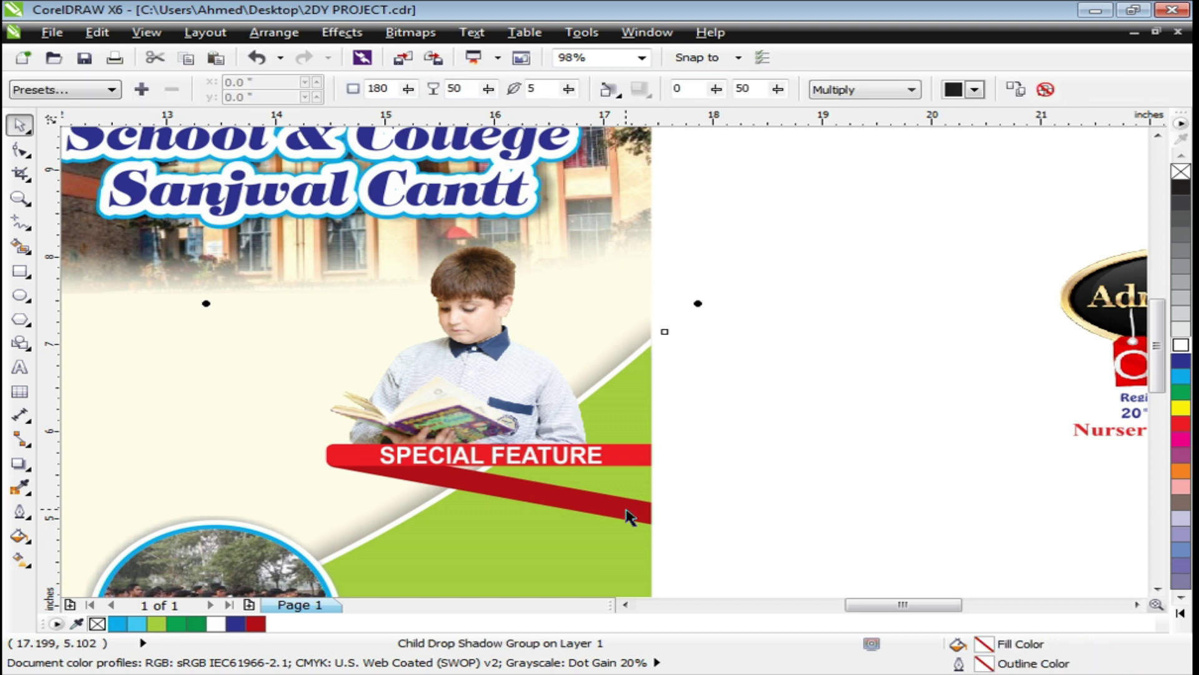
left_click(627, 510, "ctrl+alt")
key("ctrl+Page_Down")
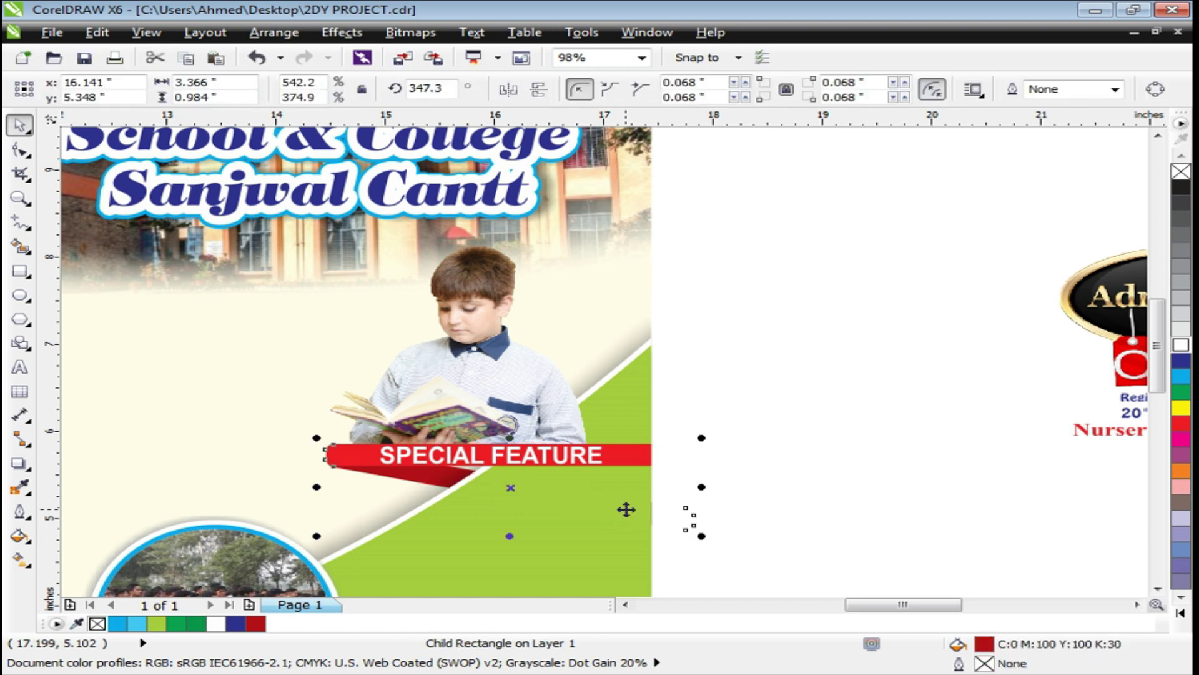
left_click(754, 565)
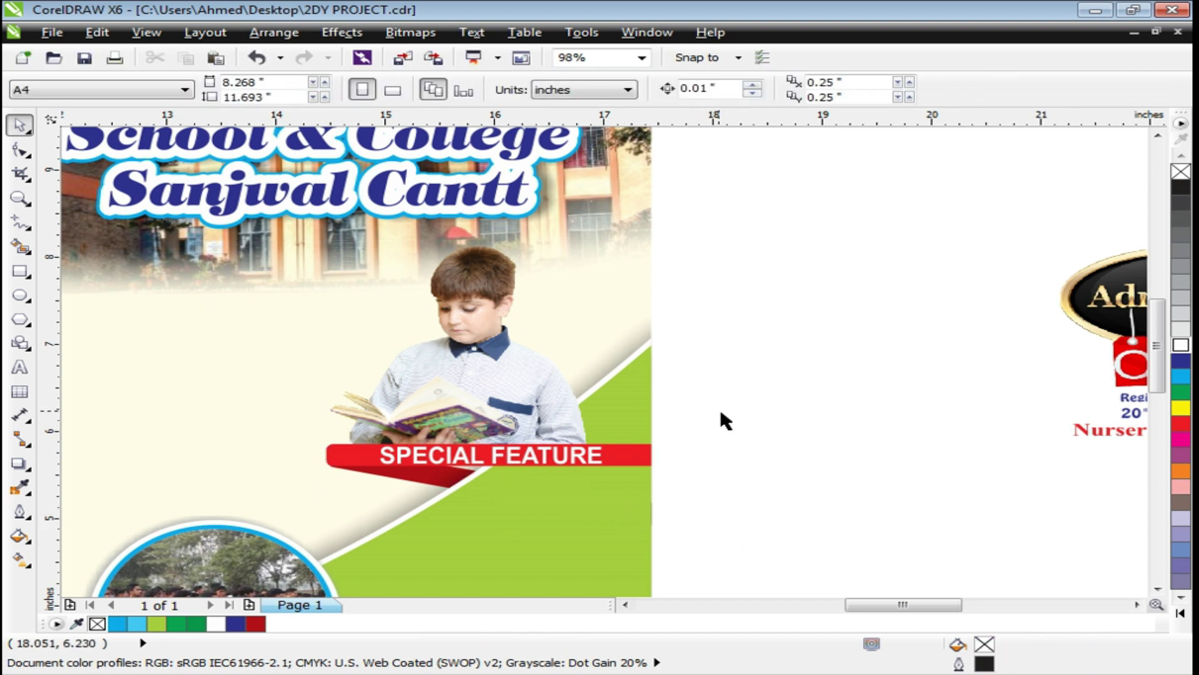
Step: Review the whole rebuilt flyer beside the finished original and the elements still waiting beside it
scroll(723, 414, "down", 2)
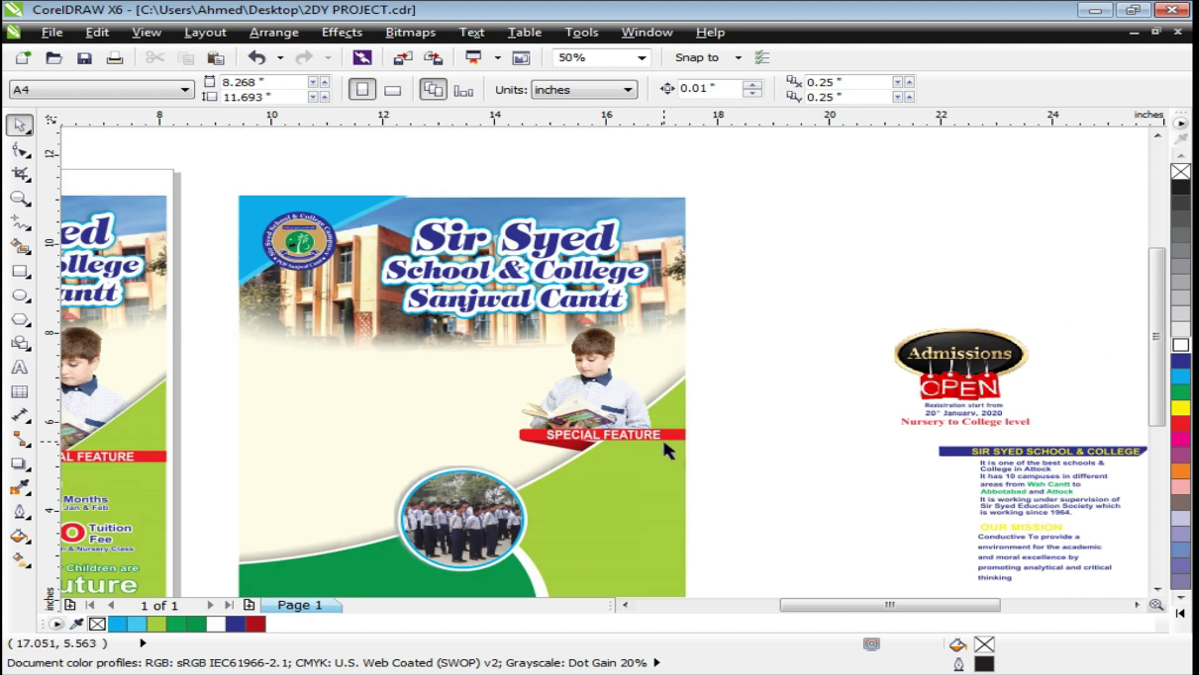
left_click(664, 481)
key("shift+F2")
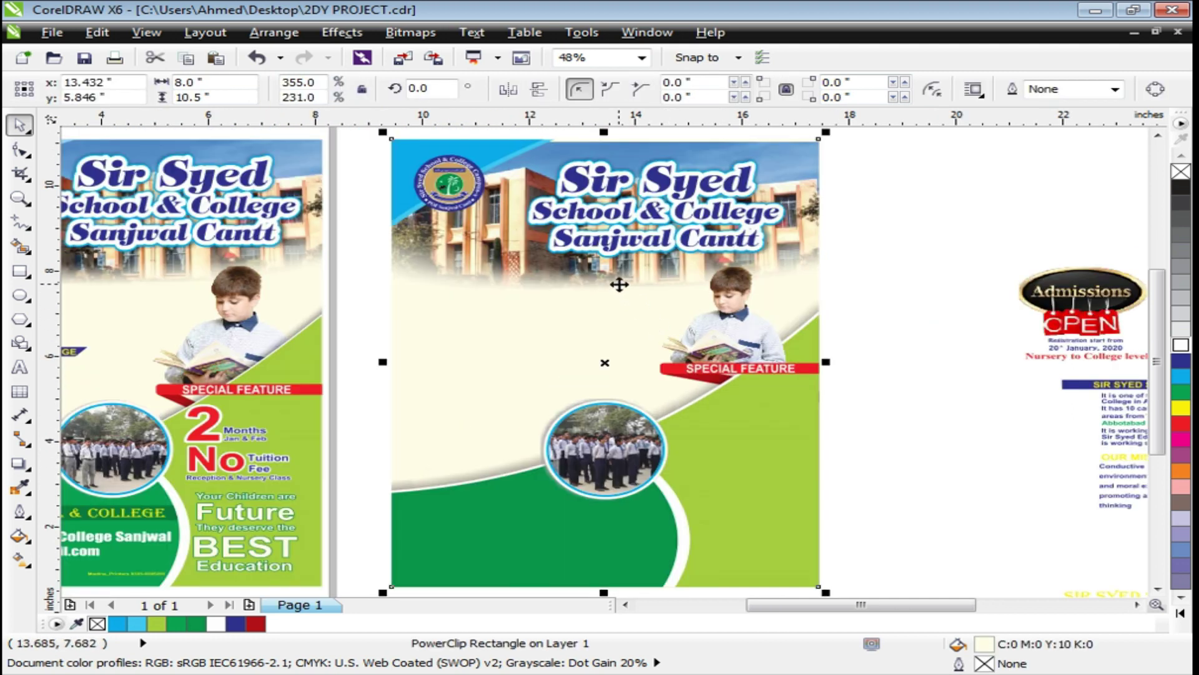
scroll(620, 289, "down", 2)
key("z")
left_click_drag(189, 167, 969, 506)
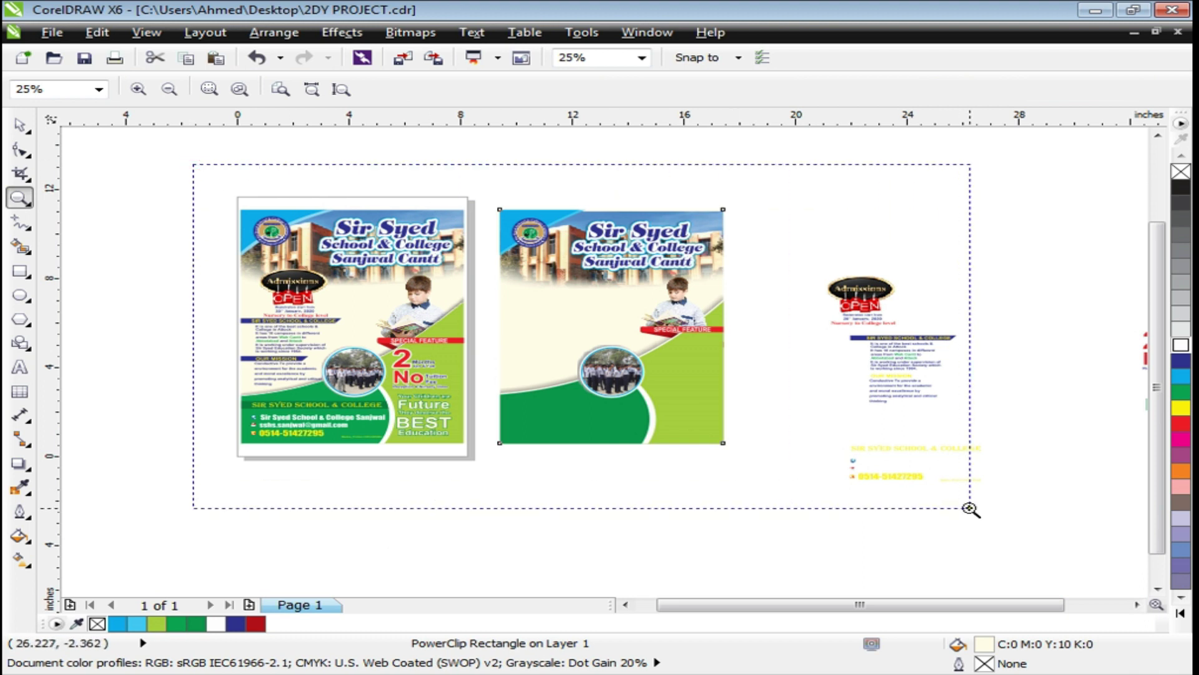
left_click(863, 479)
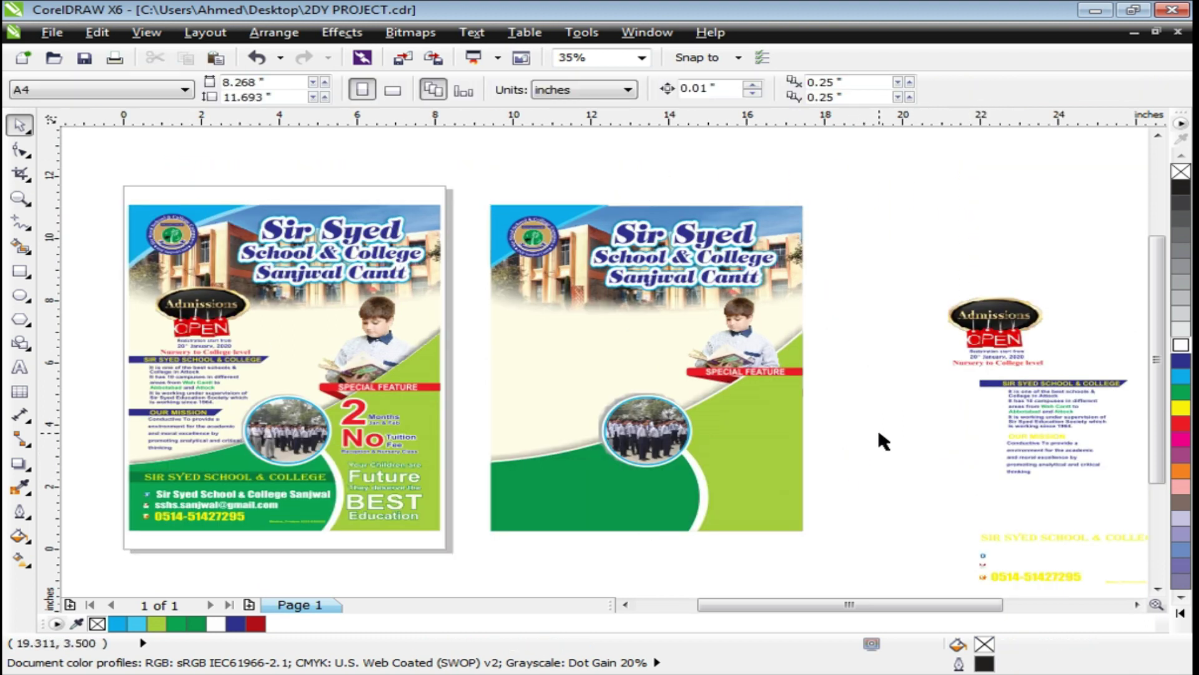
left_click(1010, 350)
left_click_drag(1012, 342, 961, 286)
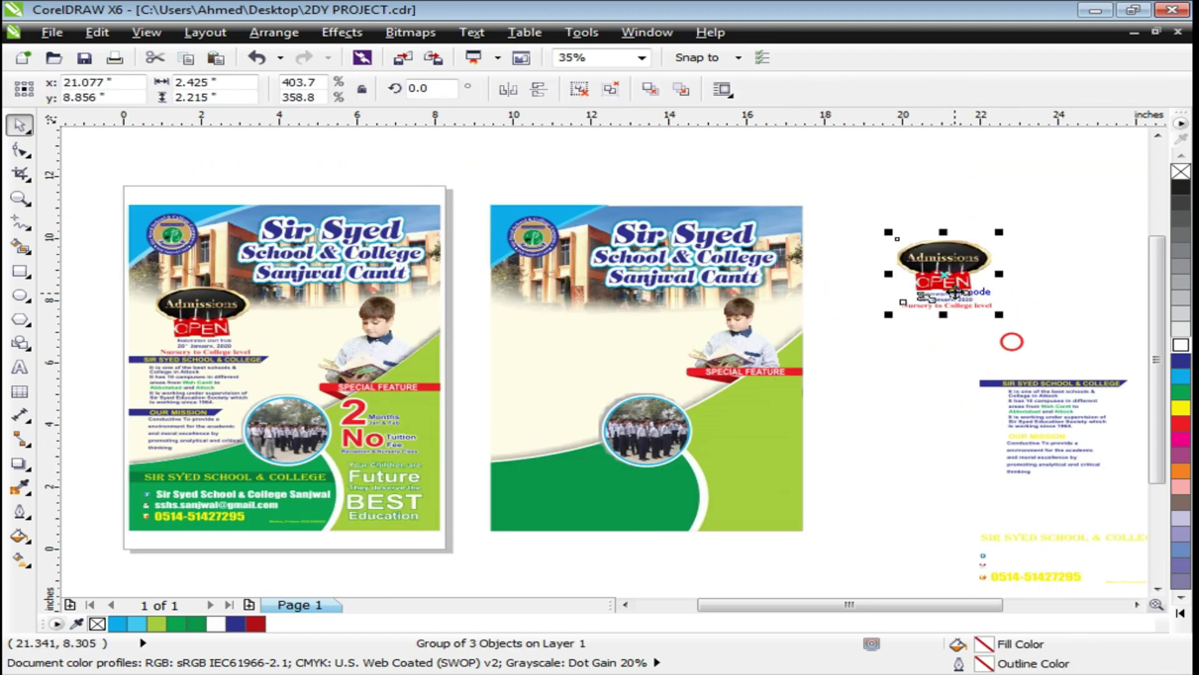
key("ctrl+z")
Step: Place the Admissions OPEN group with its registration text on the flyer's cream area below the school logo
key("F2")
left_click_drag(885, 271, 1104, 409)
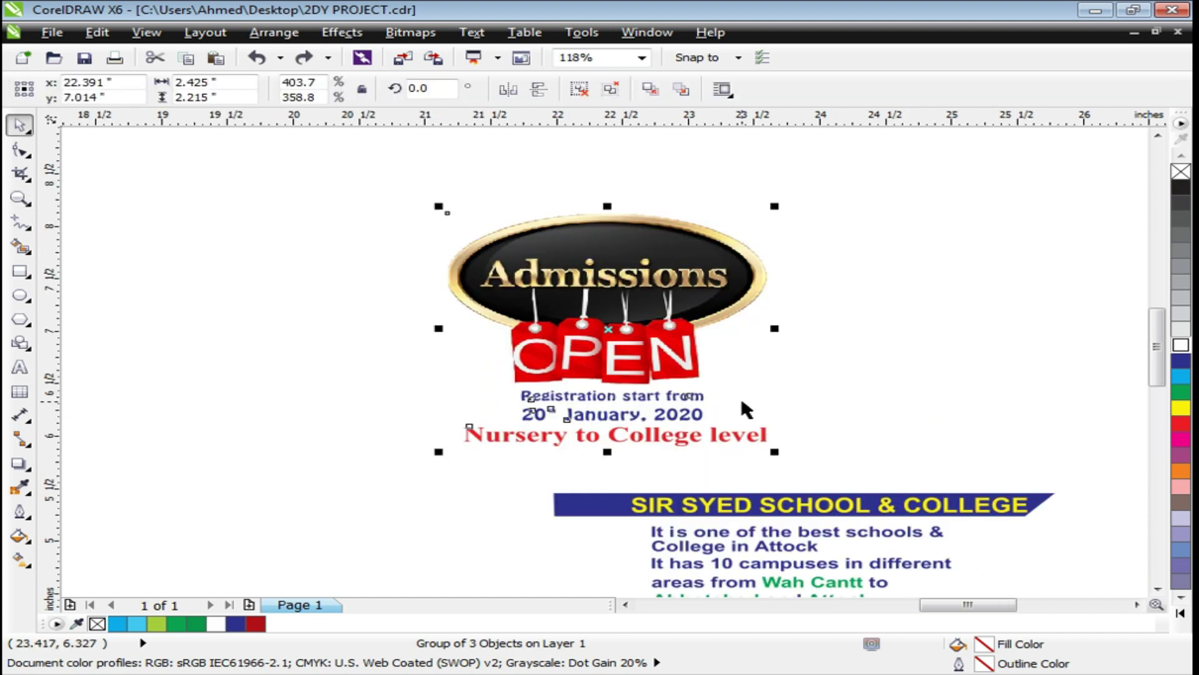
scroll(880, 340, "down", 2)
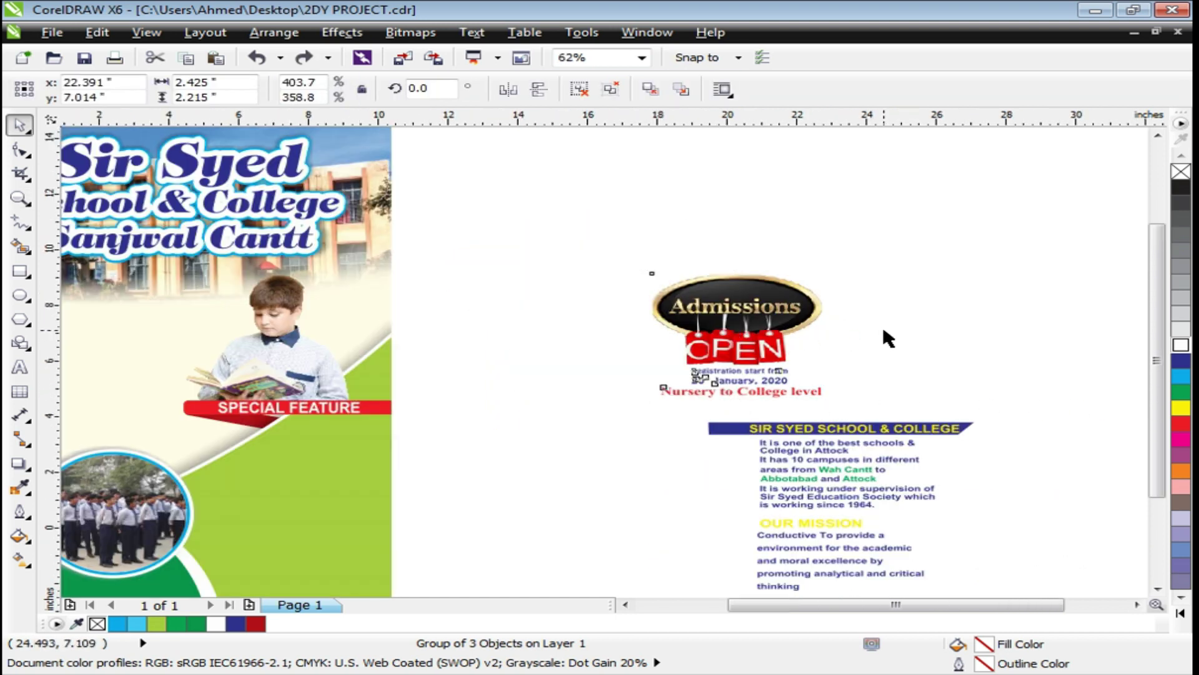
scroll(883, 325, "down", 2)
left_click_drag(800, 355, 399, 357)
key("F2")
left_click_drag(277, 248, 719, 419)
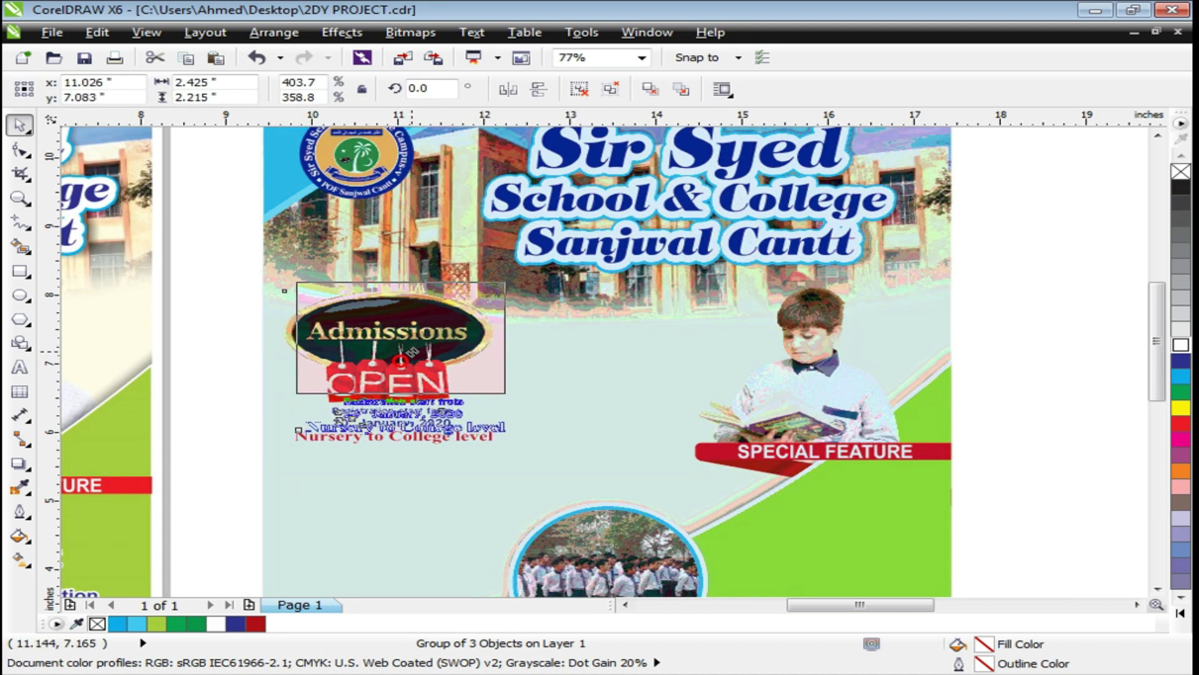
left_click(287, 275)
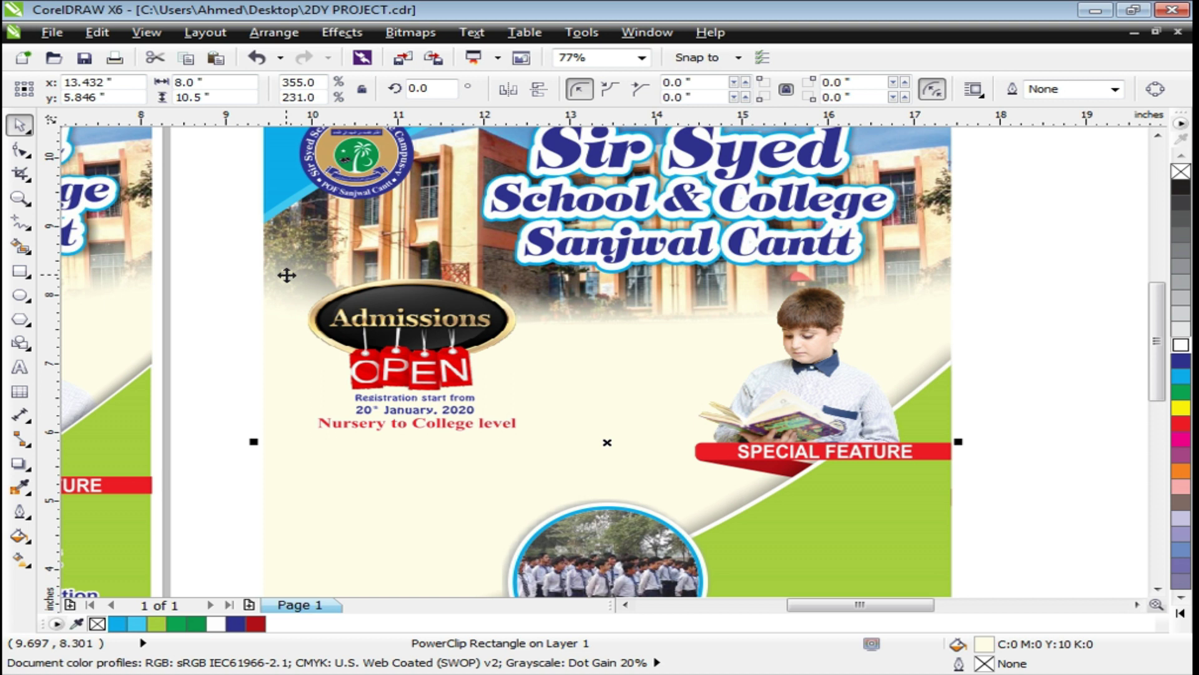
Step: Move the SIR SYED SCHOOL & COLLEGE and OUR MISSION text group onto the flyer's cream area, over the Nursery to College level line
left_click(442, 503)
scroll(543, 316, "down", 2)
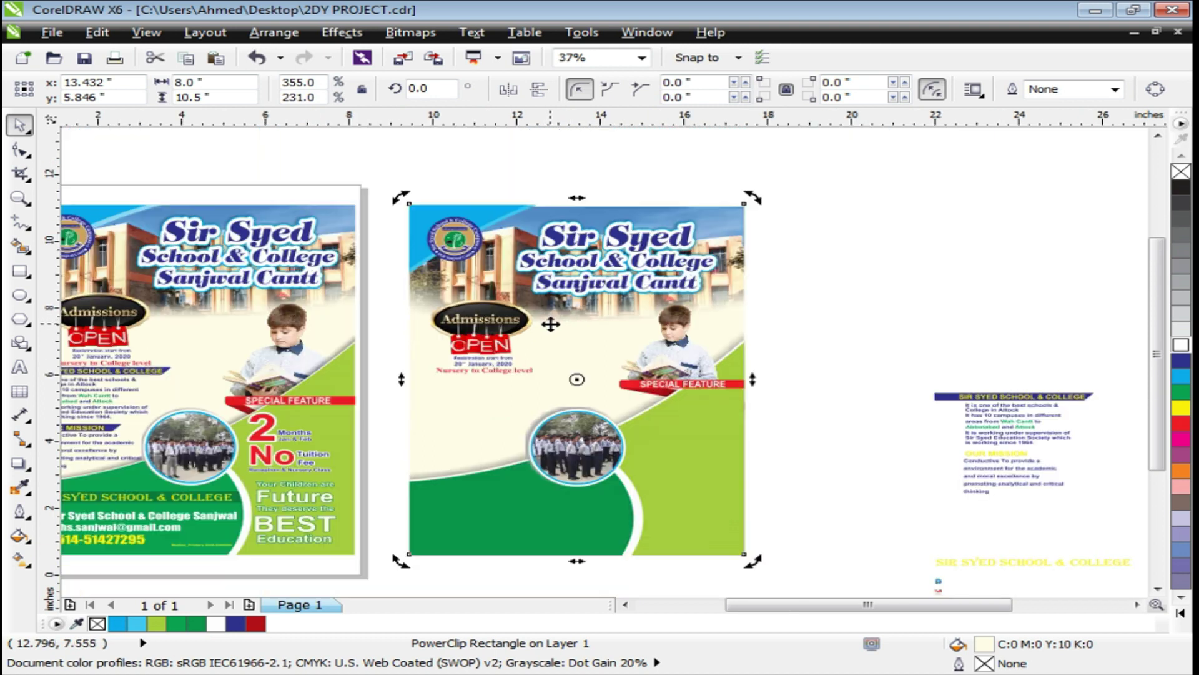
left_click(768, 421)
left_click_drag(878, 365, 1127, 506)
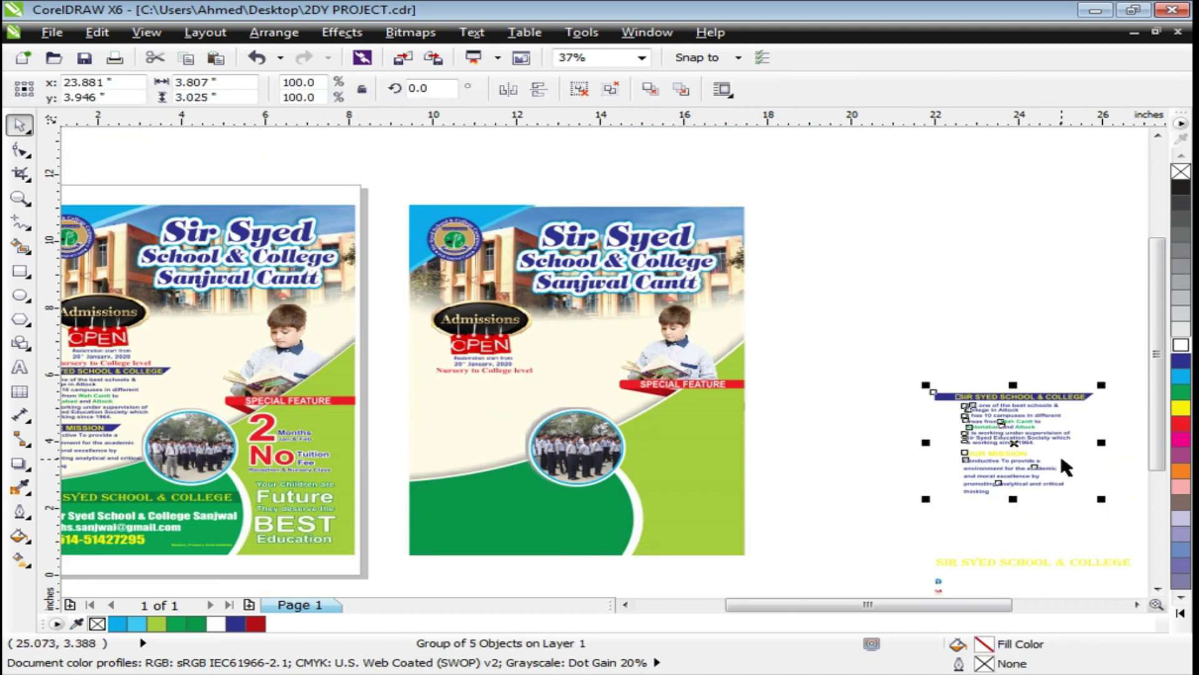
left_click_drag(1003, 429, 460, 396)
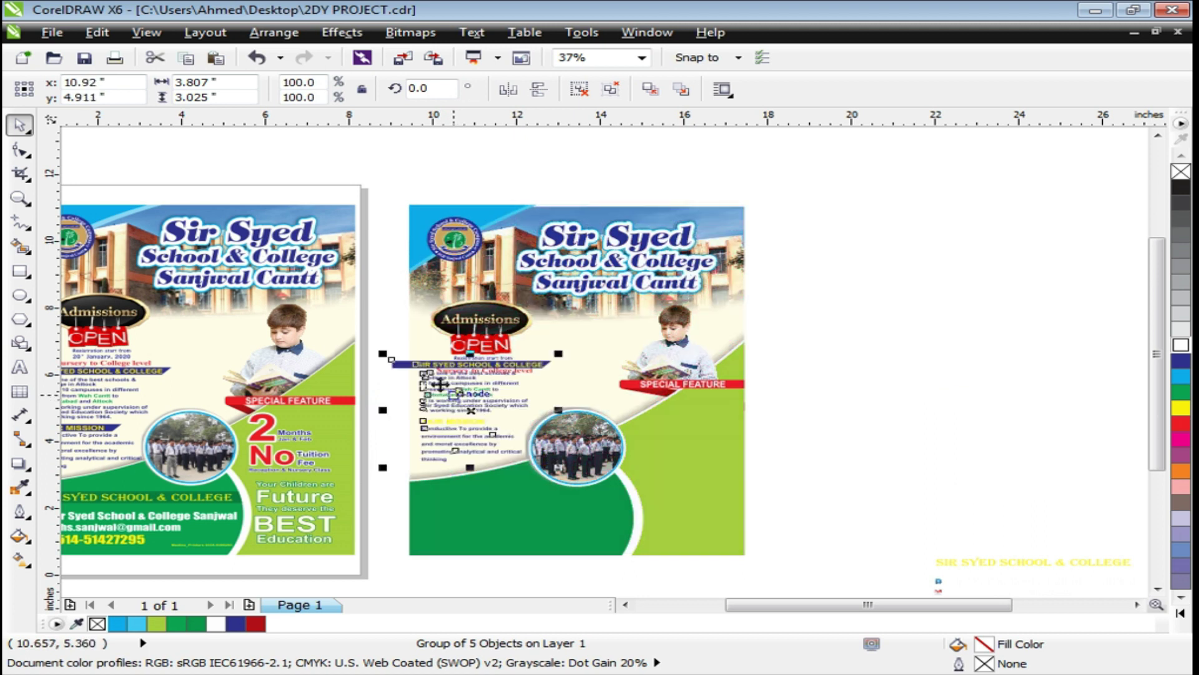
Step: Select the Admissions OPEN group beneath and move it up, clear of the SIR SYED SCHOOL & COLLEGE heading bar
key("z")
left_click_drag(356, 262, 723, 507)
left_click(504, 266)
left_click(505, 263, "alt")
left_click_drag(505, 273, 497, 229)
Step: Shift the SIR SYED SCHOOL & COLLEGE text group slightly up, closer to the Nursery to College level line, and deselect it
key("z")
left_click_drag(262, 228, 786, 560)
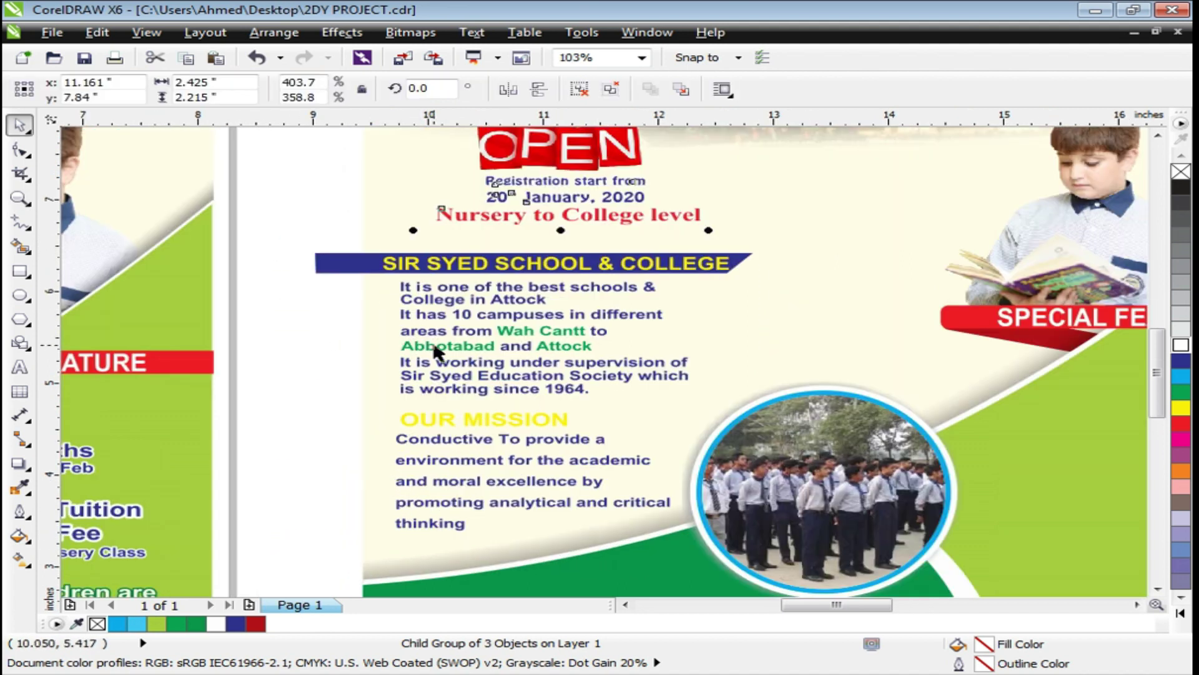
left_click_drag(408, 258, 406, 250)
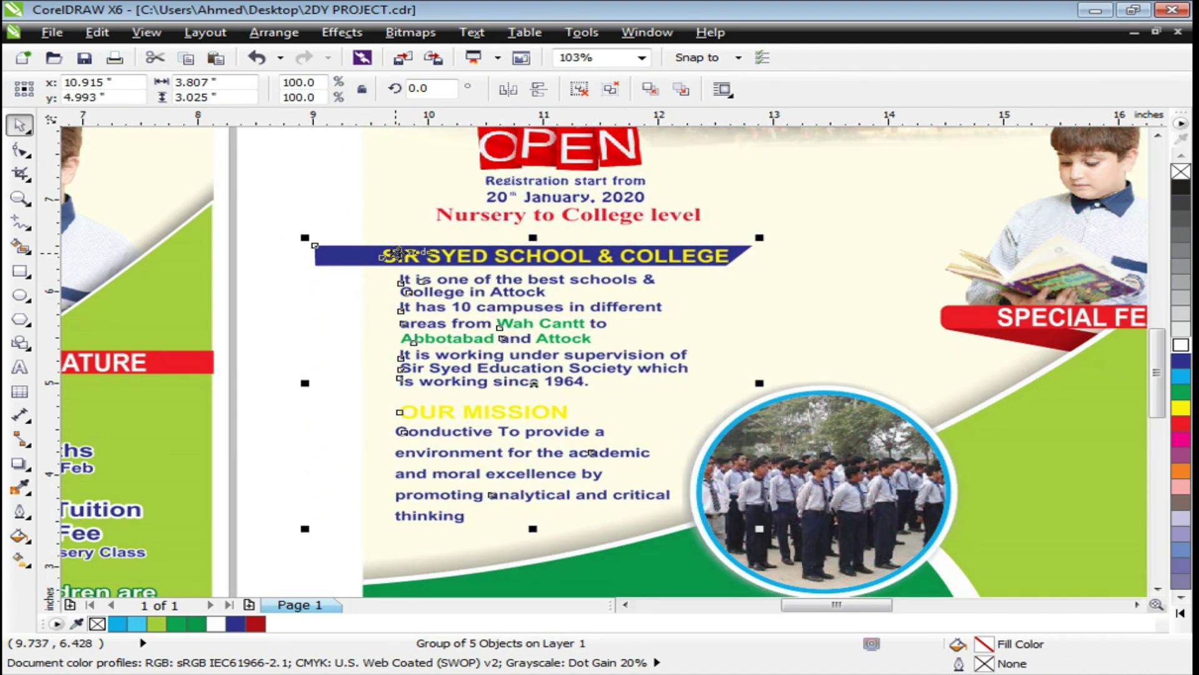
left_click(330, 215)
key("z")
left_click_drag(264, 209, 862, 556)
key("space")
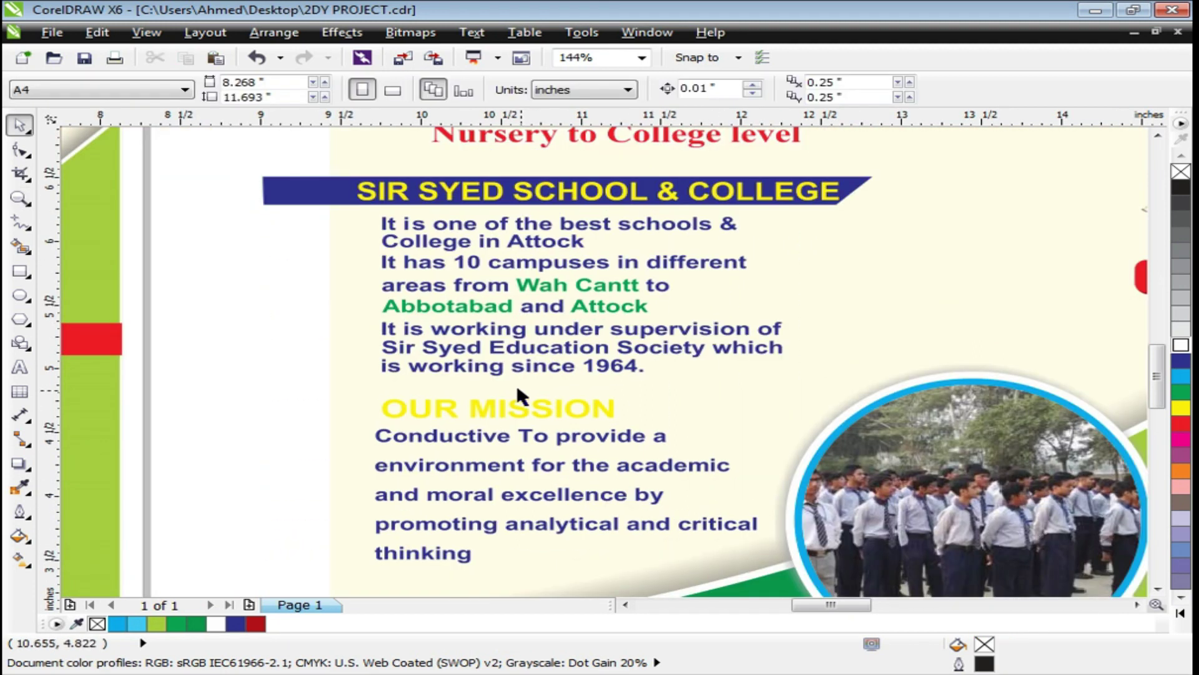